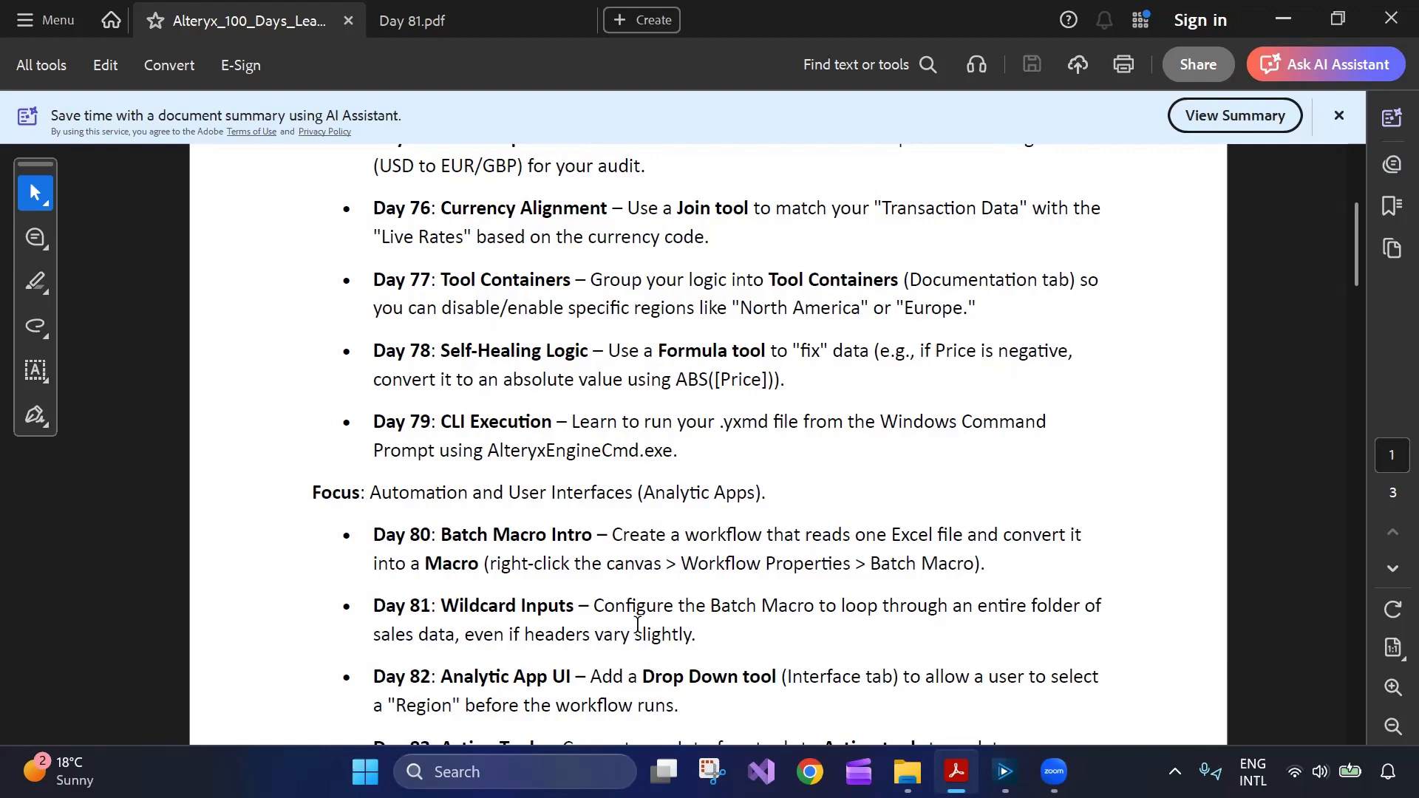
# Highlight the Day 81 learning-plan entry, then bring up Day 81.pdf at its title.
pyautogui.scroll(2, 637, 625)
pyautogui.scroll(-3, 510, 636)
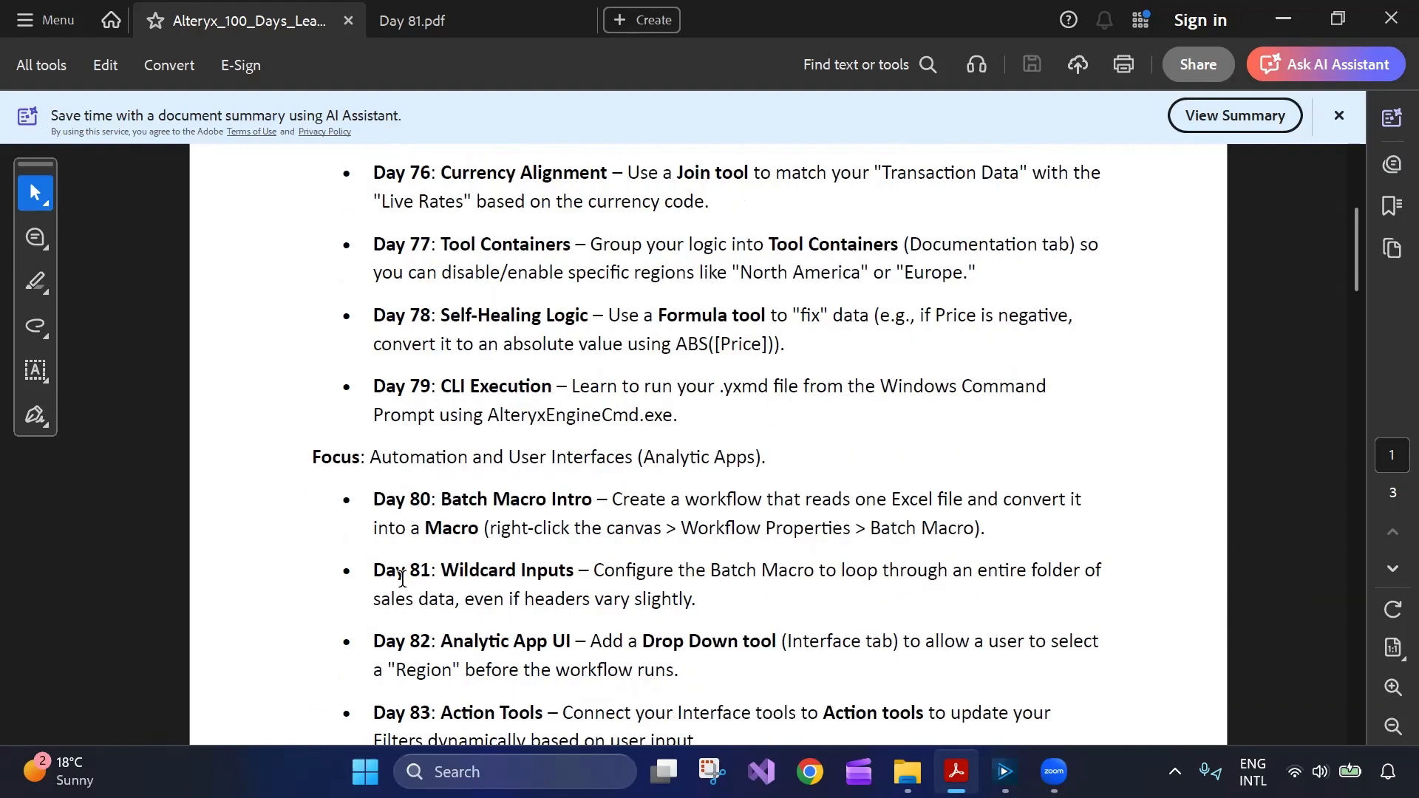
pyautogui.moveTo(380, 568); pyautogui.dragTo(691, 597)
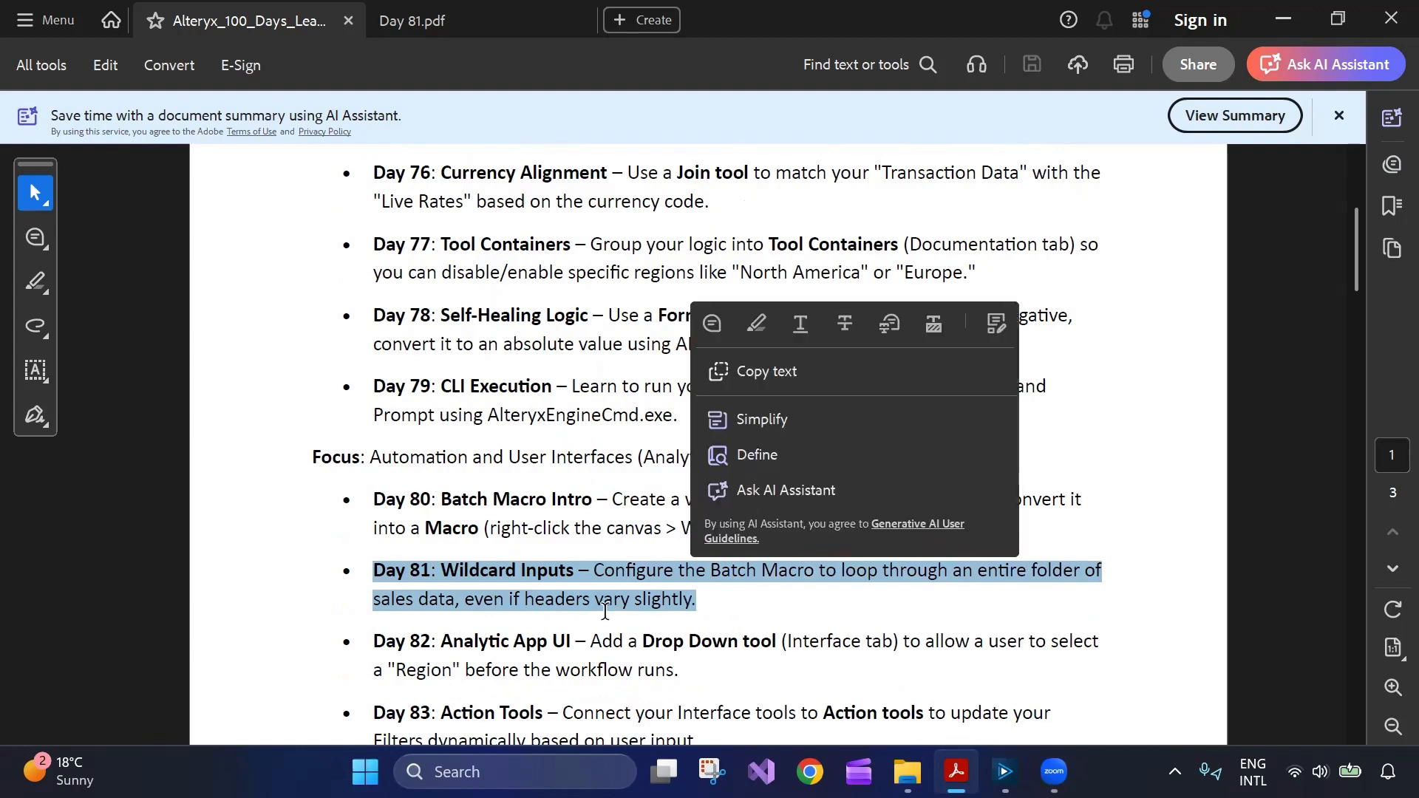
pyautogui.click(505, 583)
pyautogui.moveTo(377, 570); pyautogui.dragTo(694, 599)
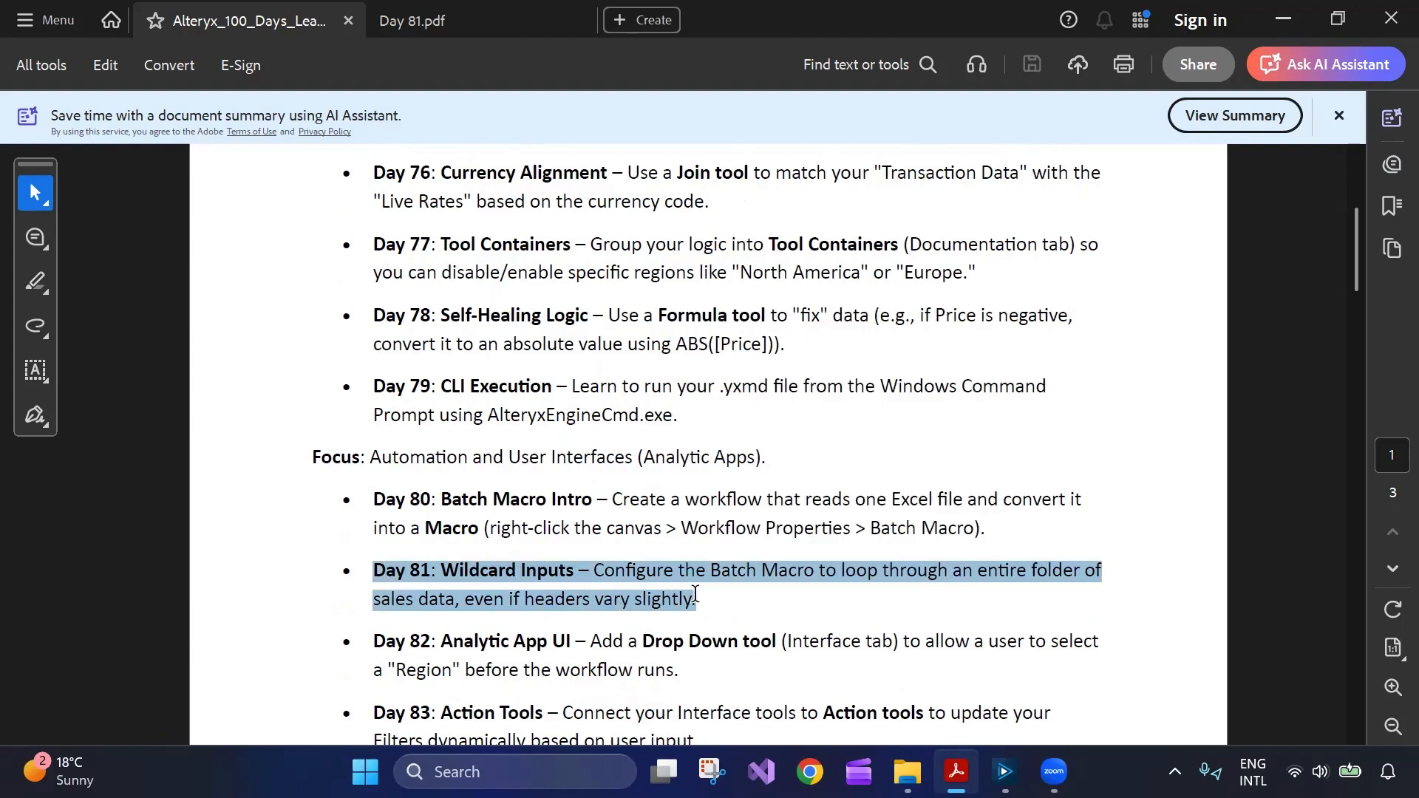
pyautogui.click(555, 508)
pyautogui.click(482, 28)
pyautogui.scroll(6, 656, 469)
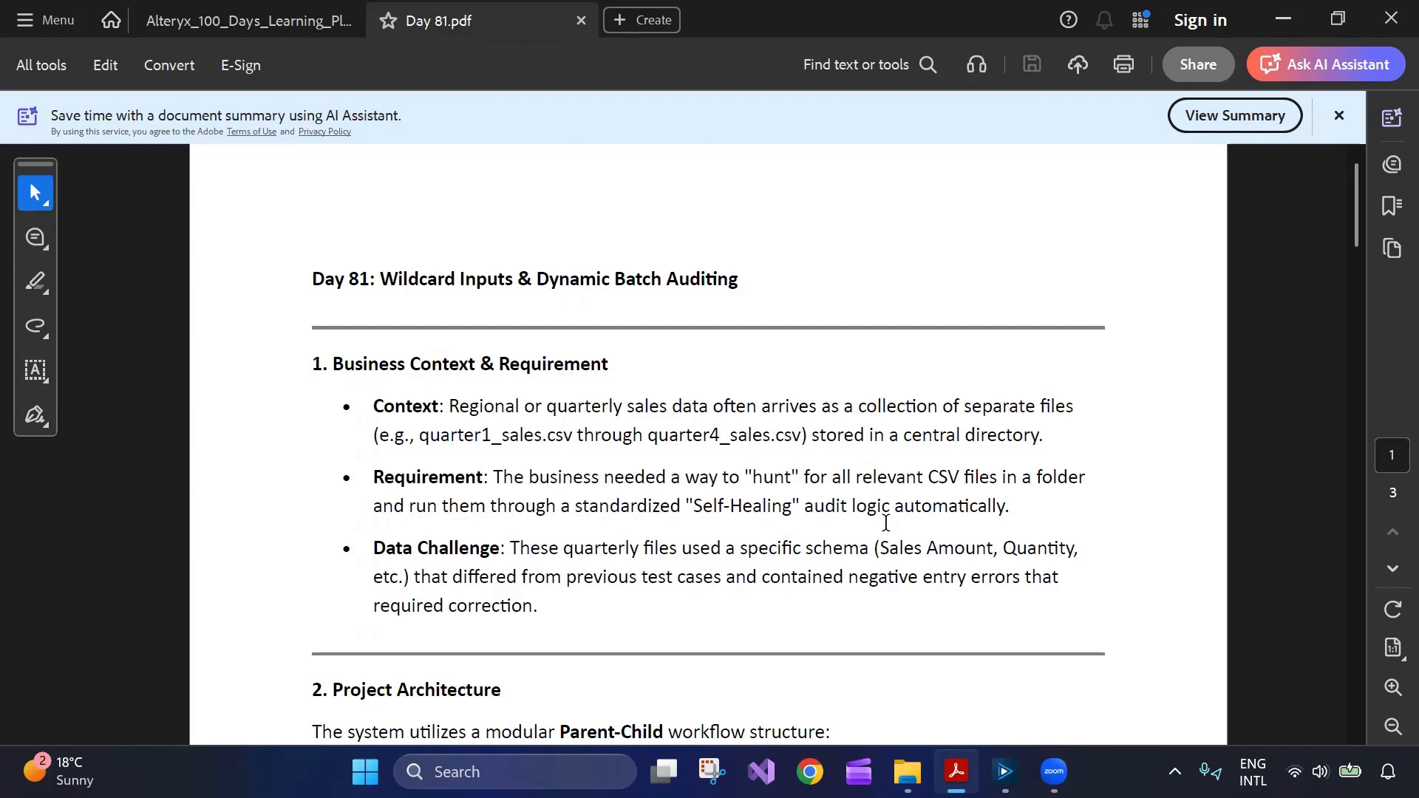
# Read through 2. Project Architecture, briefly highlighting the Formula Tool description.
pyautogui.scroll(-1, 885, 523)
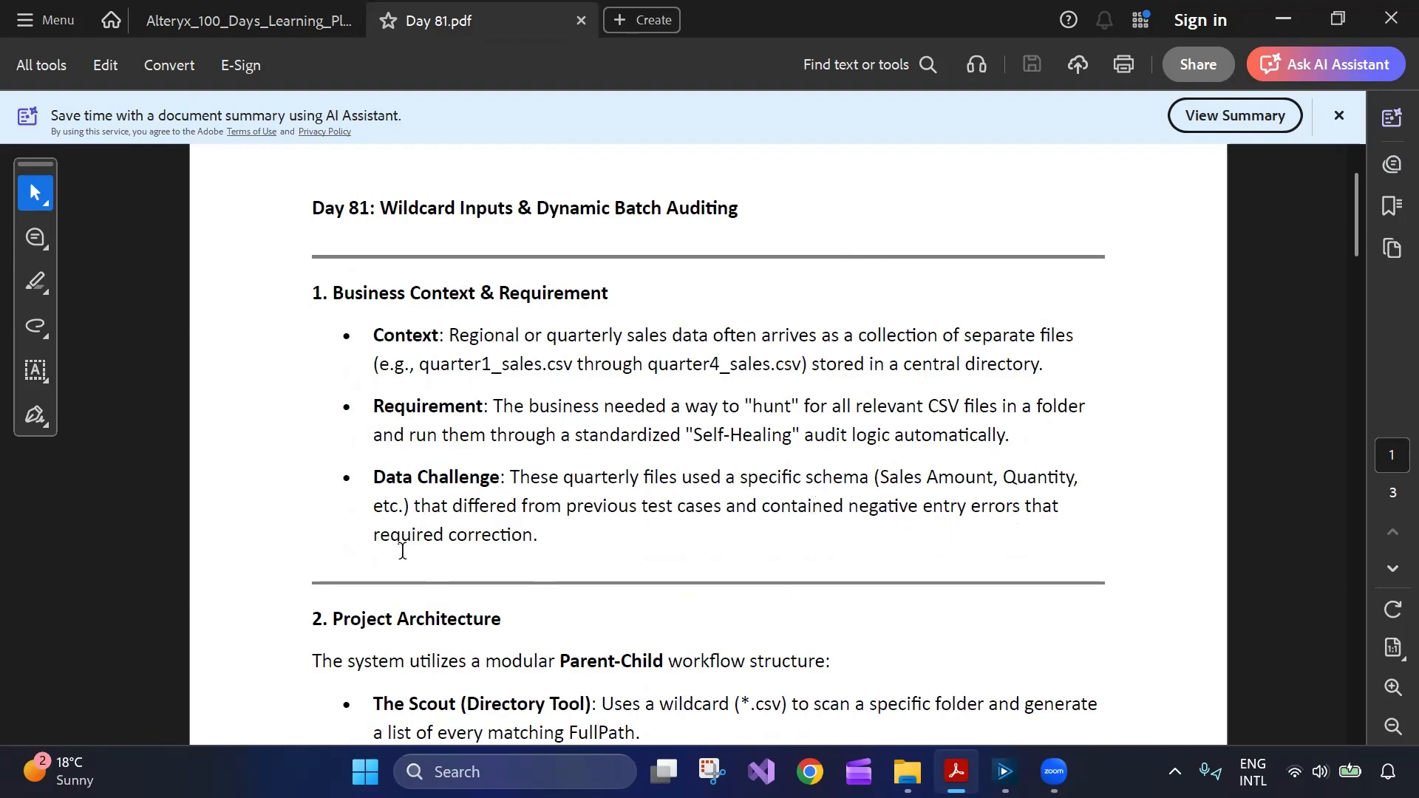
pyautogui.scroll(-4, 541, 541)
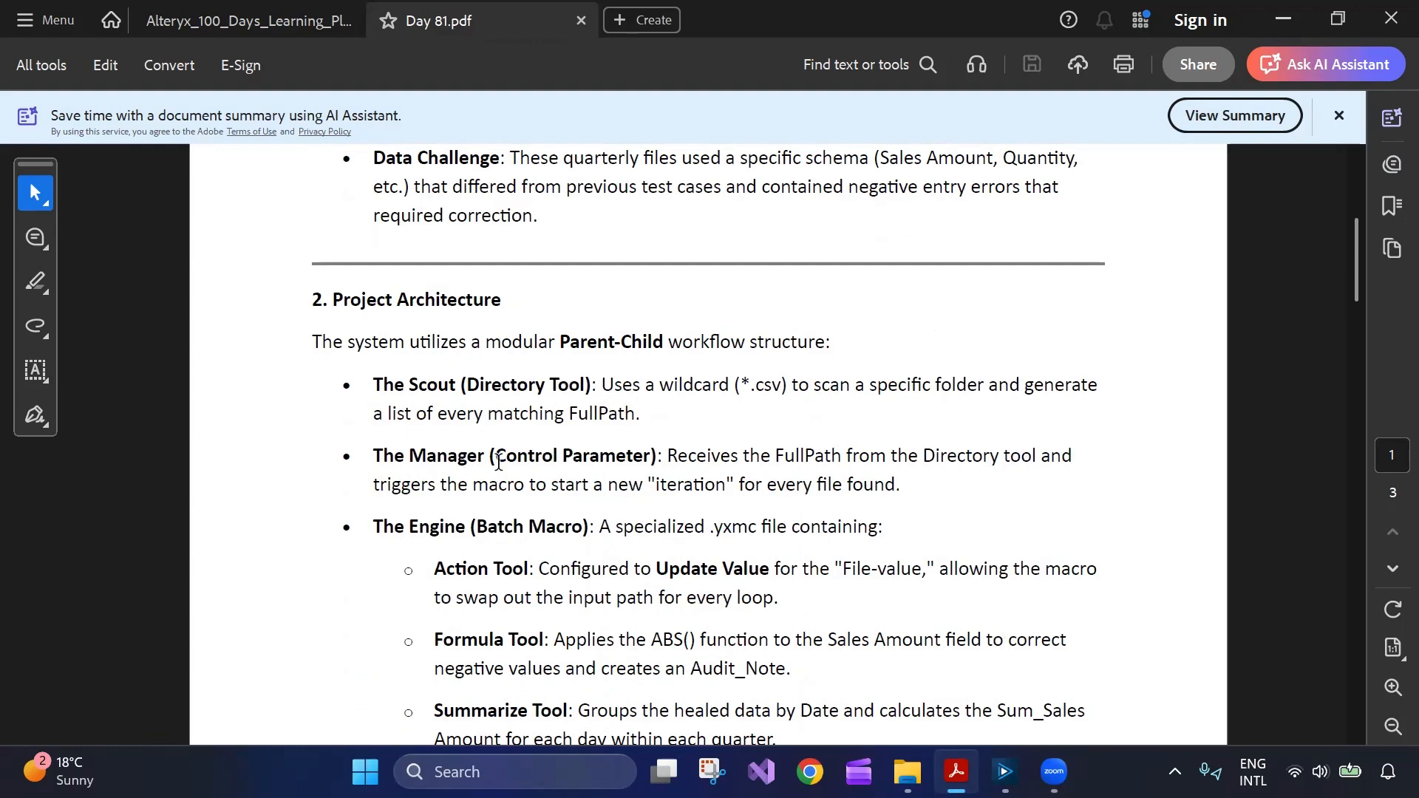
pyautogui.scroll(-1, 708, 470)
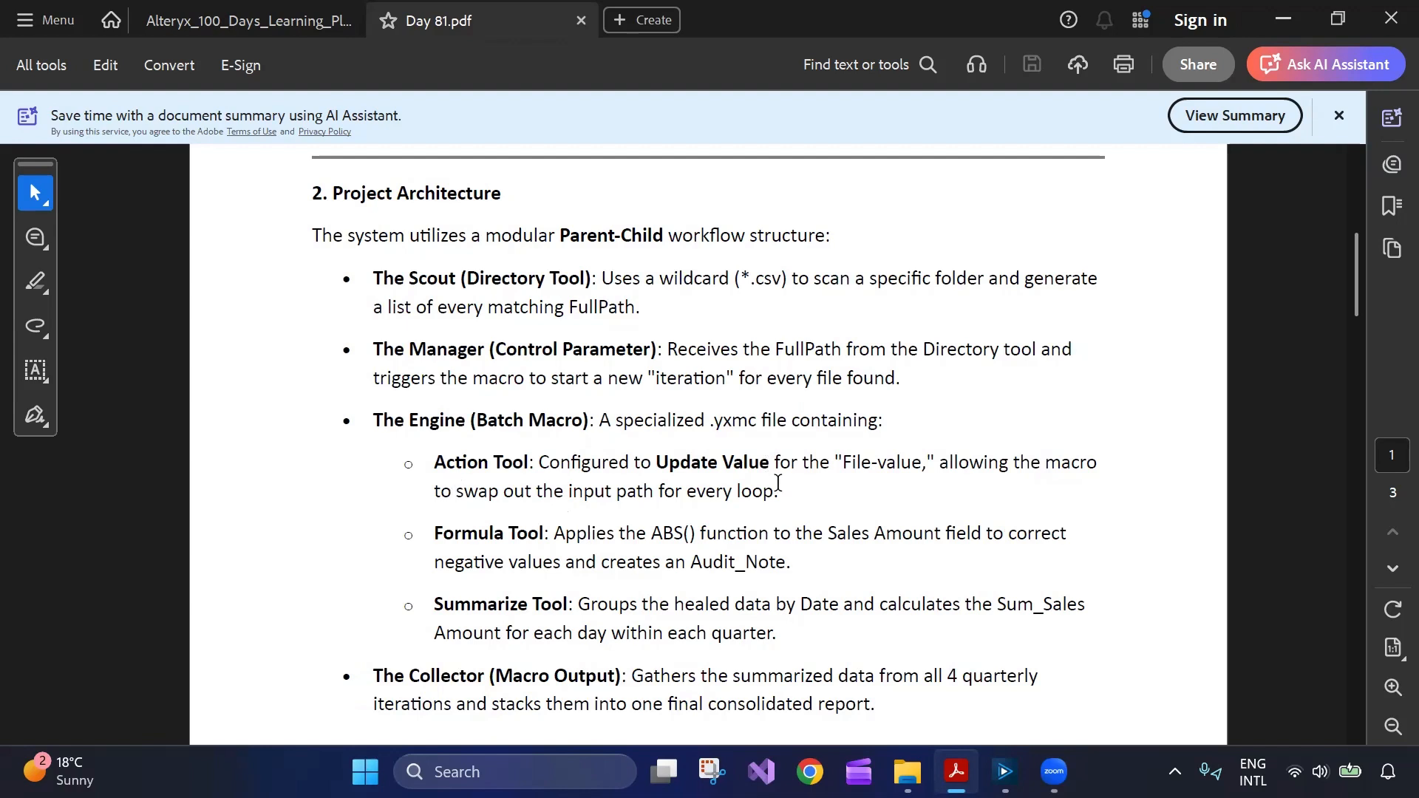
pyautogui.moveTo(789, 565); pyautogui.dragTo(582, 546)
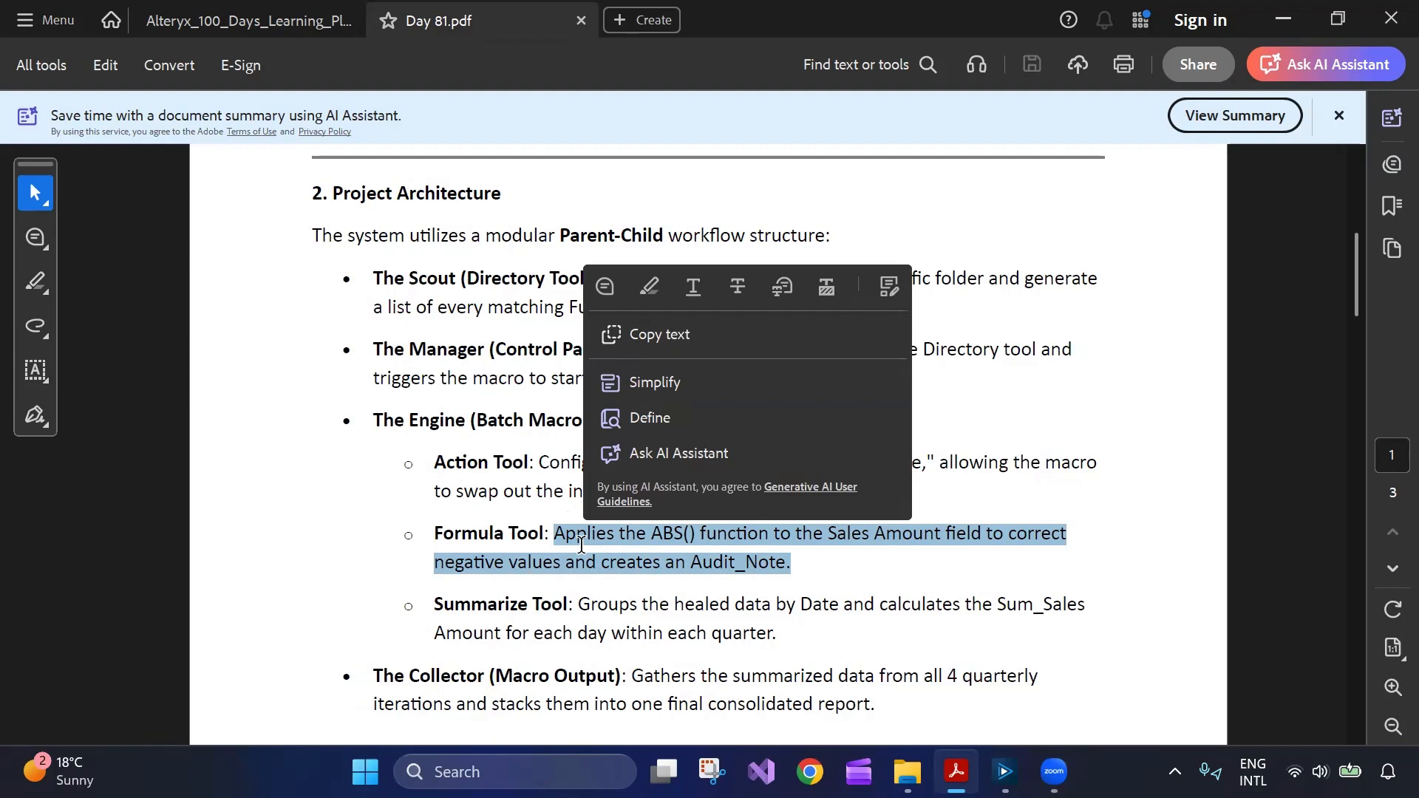
pyautogui.click(587, 564)
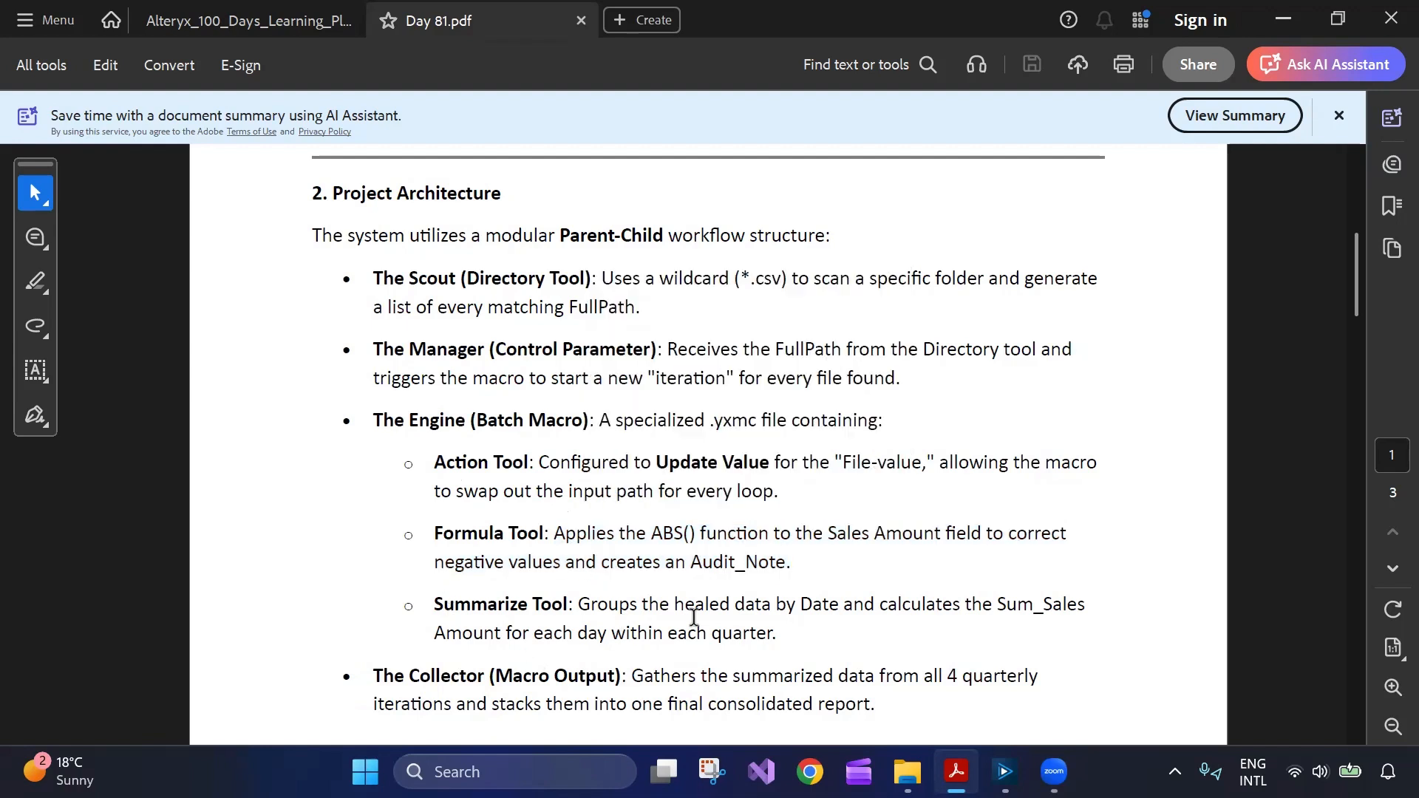
# Continue down to the Analysis bullets on page 2.
pyautogui.scroll(-1, 693, 617)
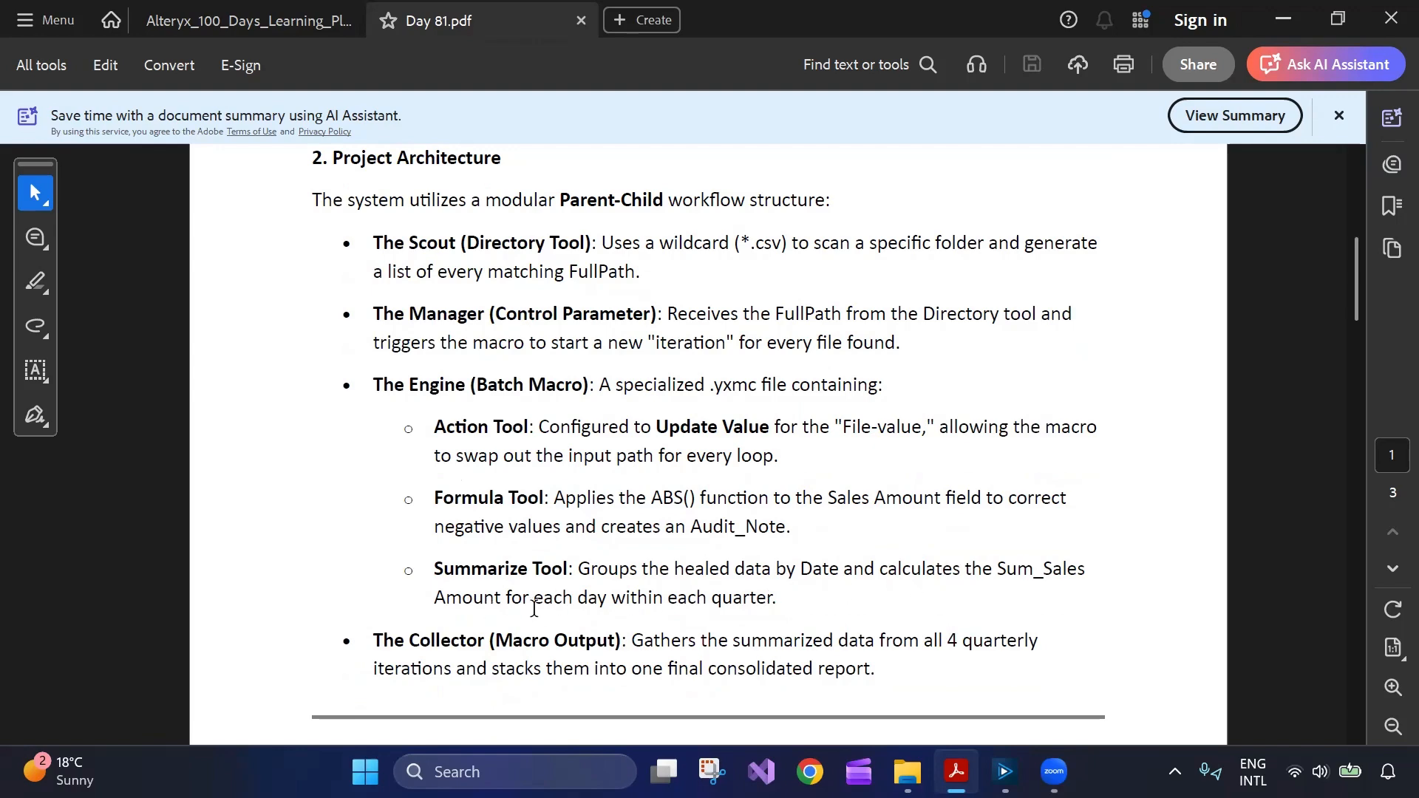
pyautogui.scroll(-3, 695, 607)
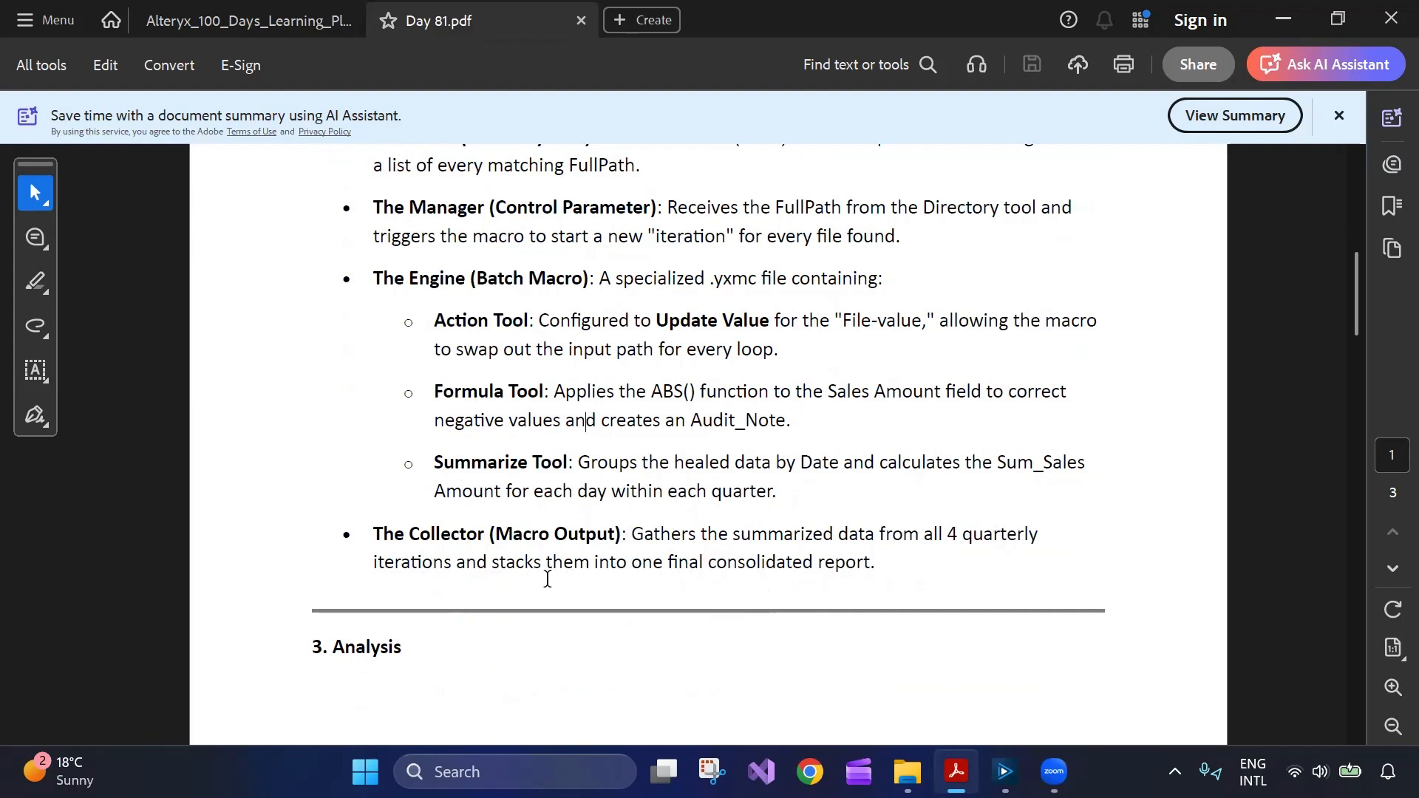
pyautogui.scroll(-5, 865, 571)
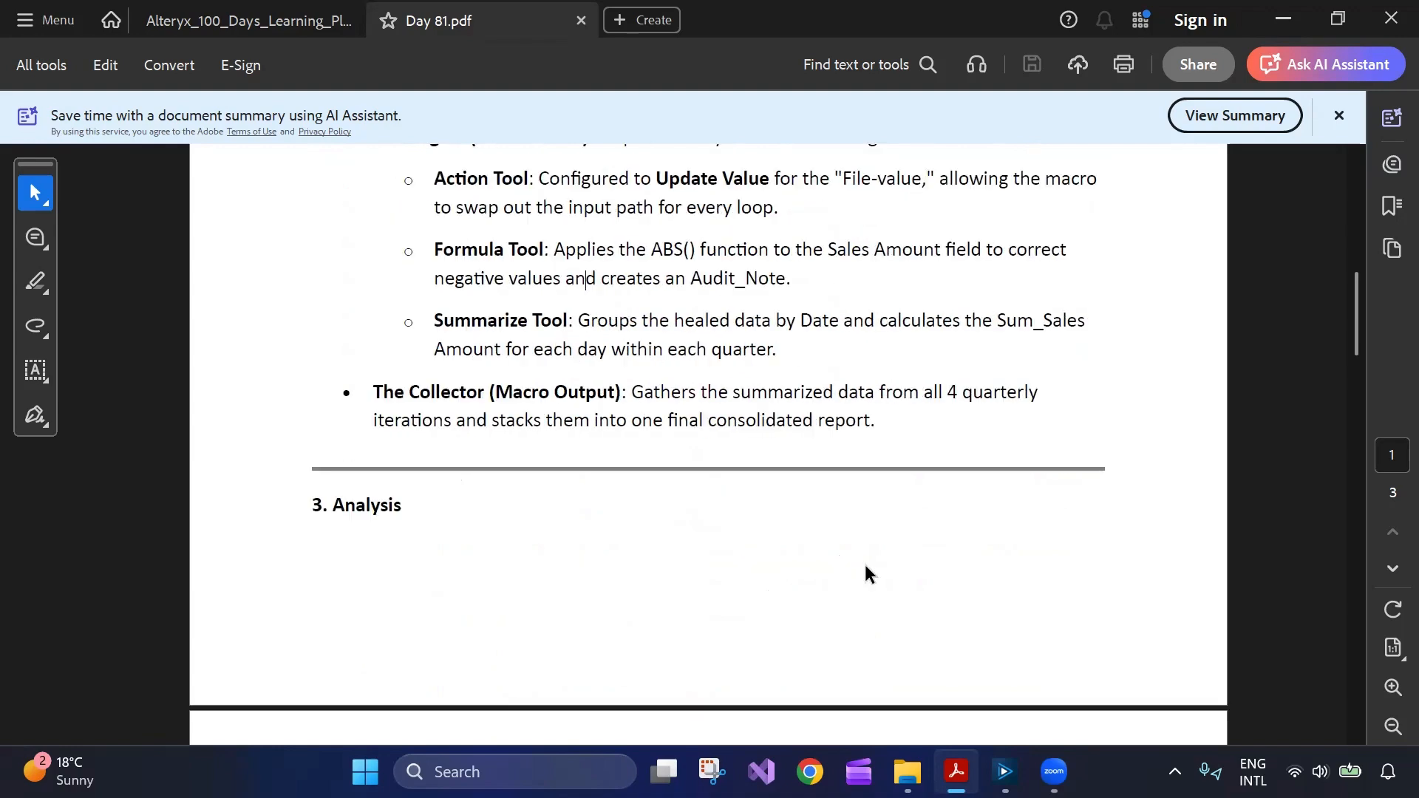
pyautogui.scroll(-4, 863, 569)
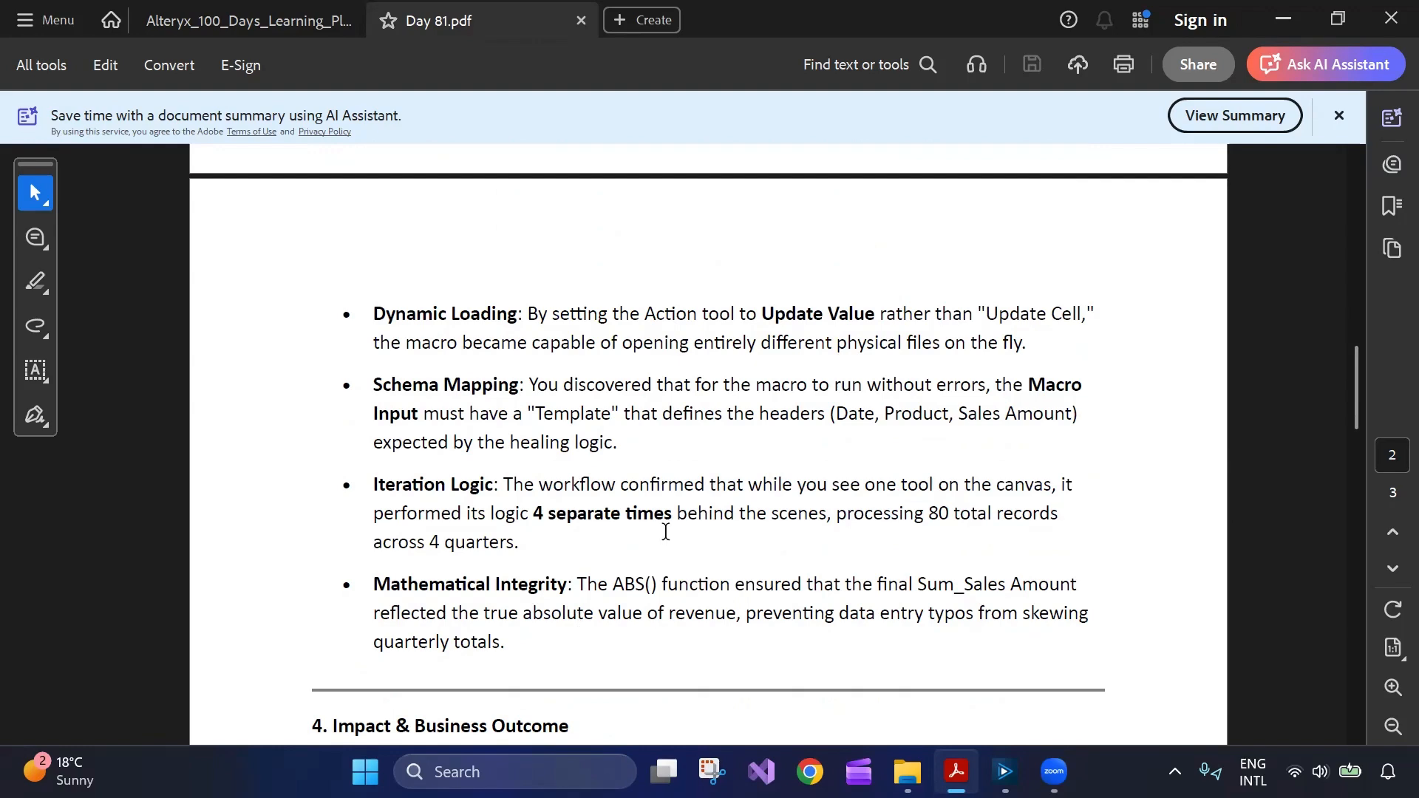
# Reach section 4, Impact & Business Outcome, highlighting parts of the Scalability and Consistency bullets.
pyautogui.scroll(3, 658, 528)
pyautogui.scroll(-2, 650, 523)
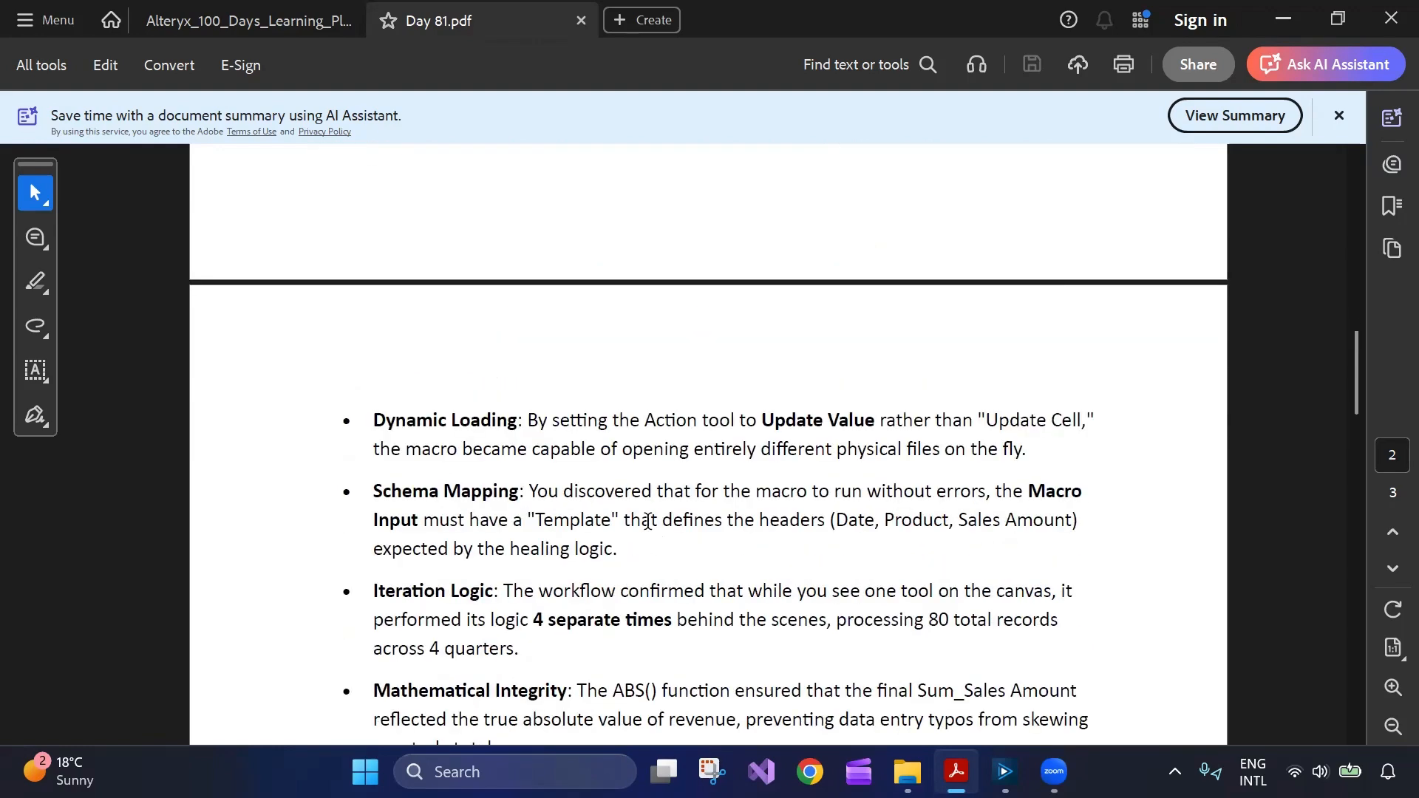
pyautogui.scroll(-2, 650, 443)
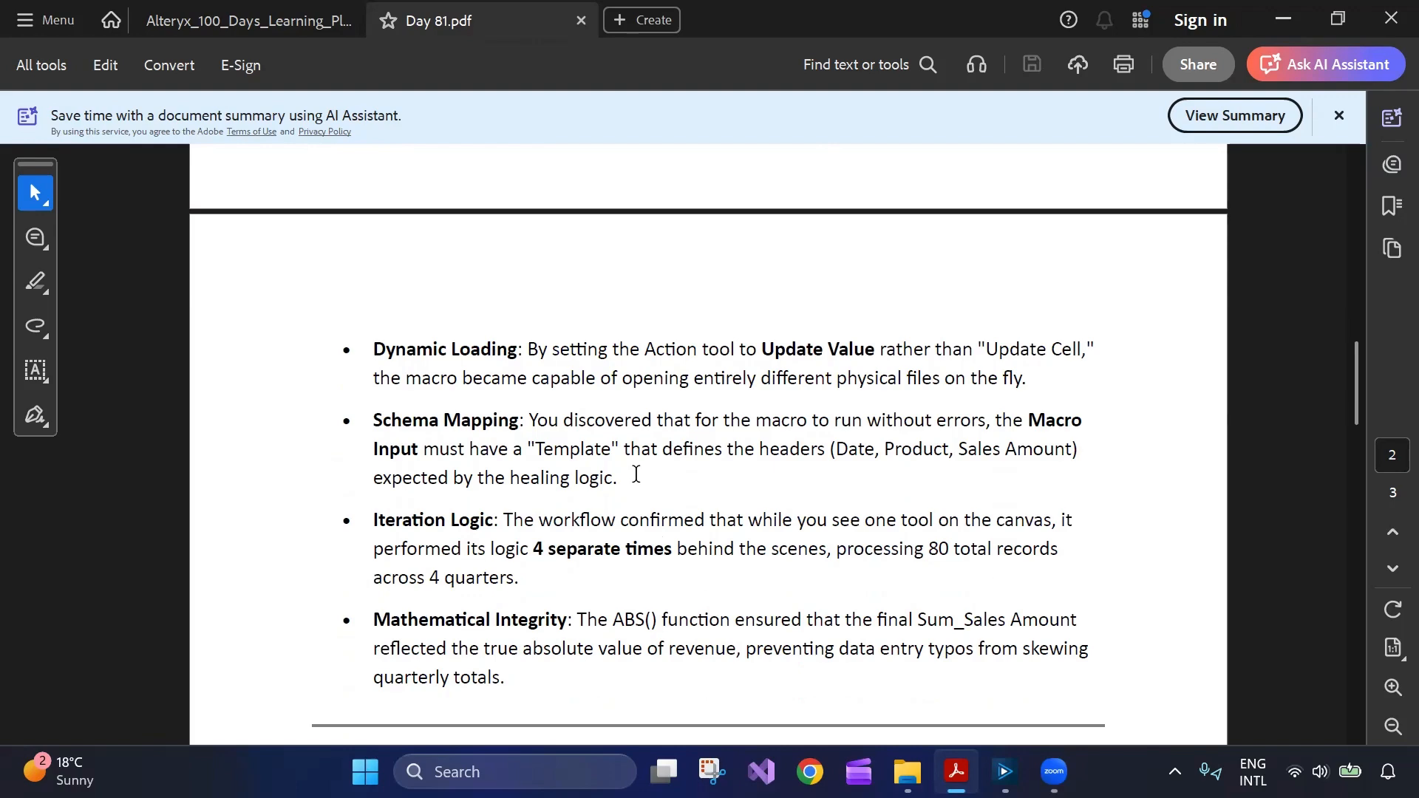
pyautogui.scroll(-10, 636, 474)
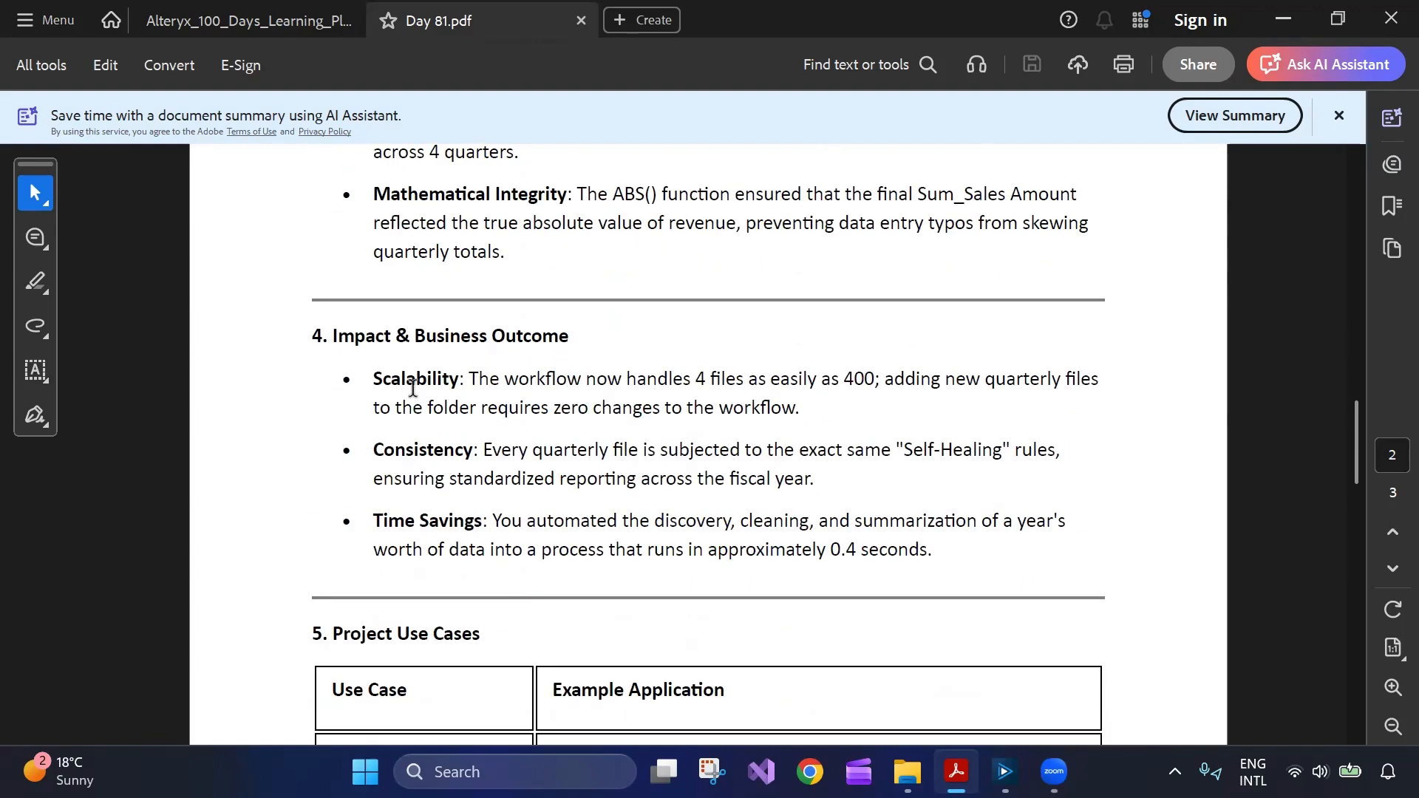
pyautogui.moveTo(372, 378); pyautogui.dragTo(609, 385)
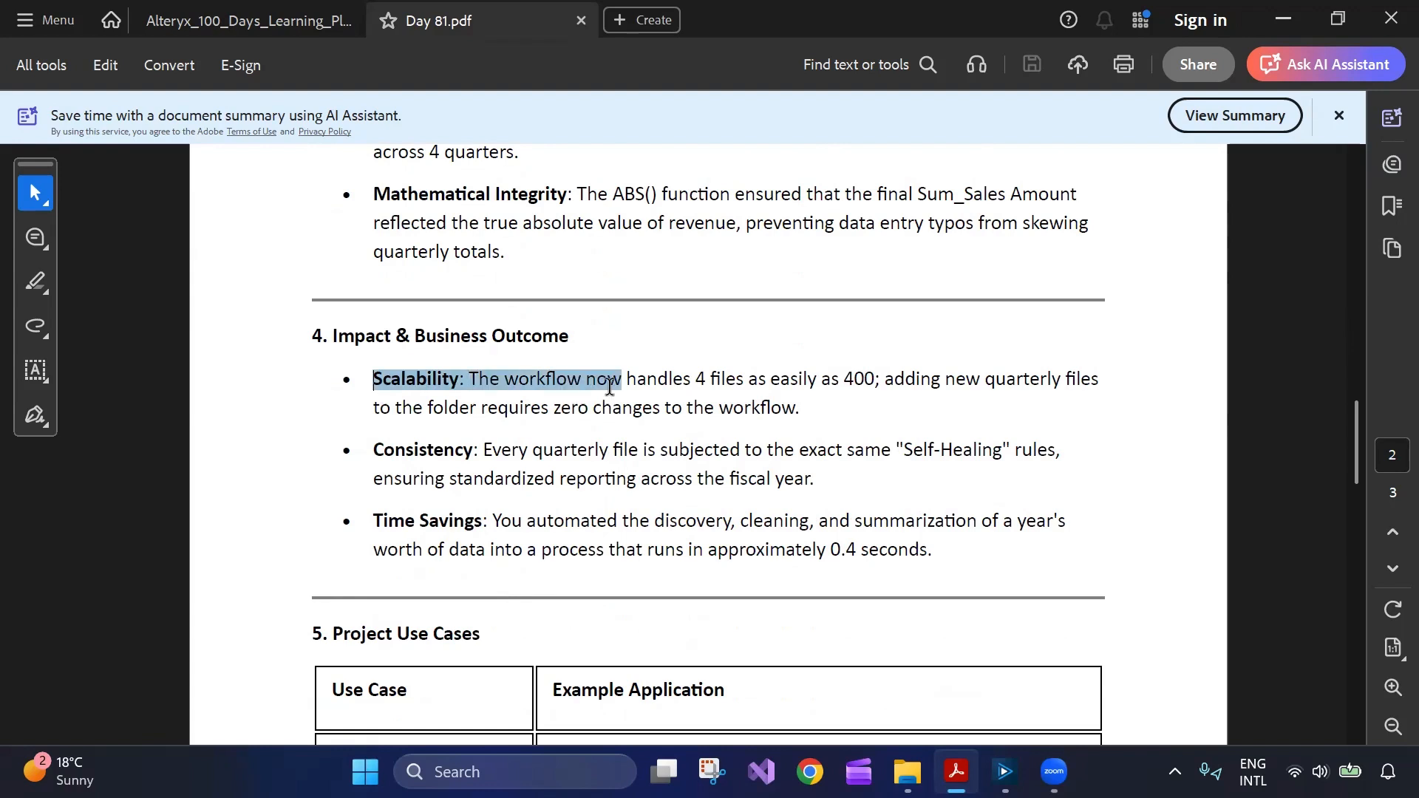
pyautogui.click(524, 426)
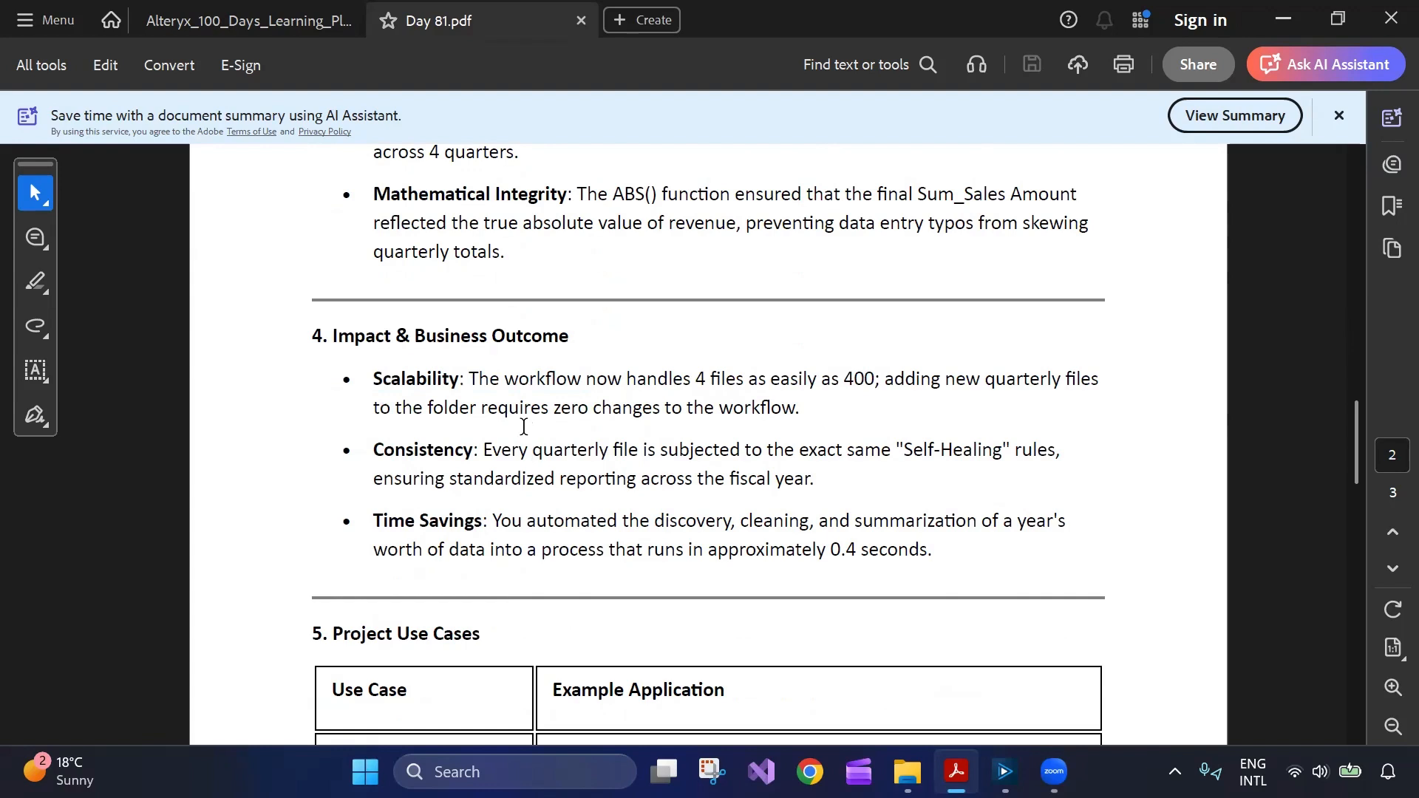
pyautogui.moveTo(486, 455); pyautogui.dragTo(739, 460)
pyautogui.click(695, 482)
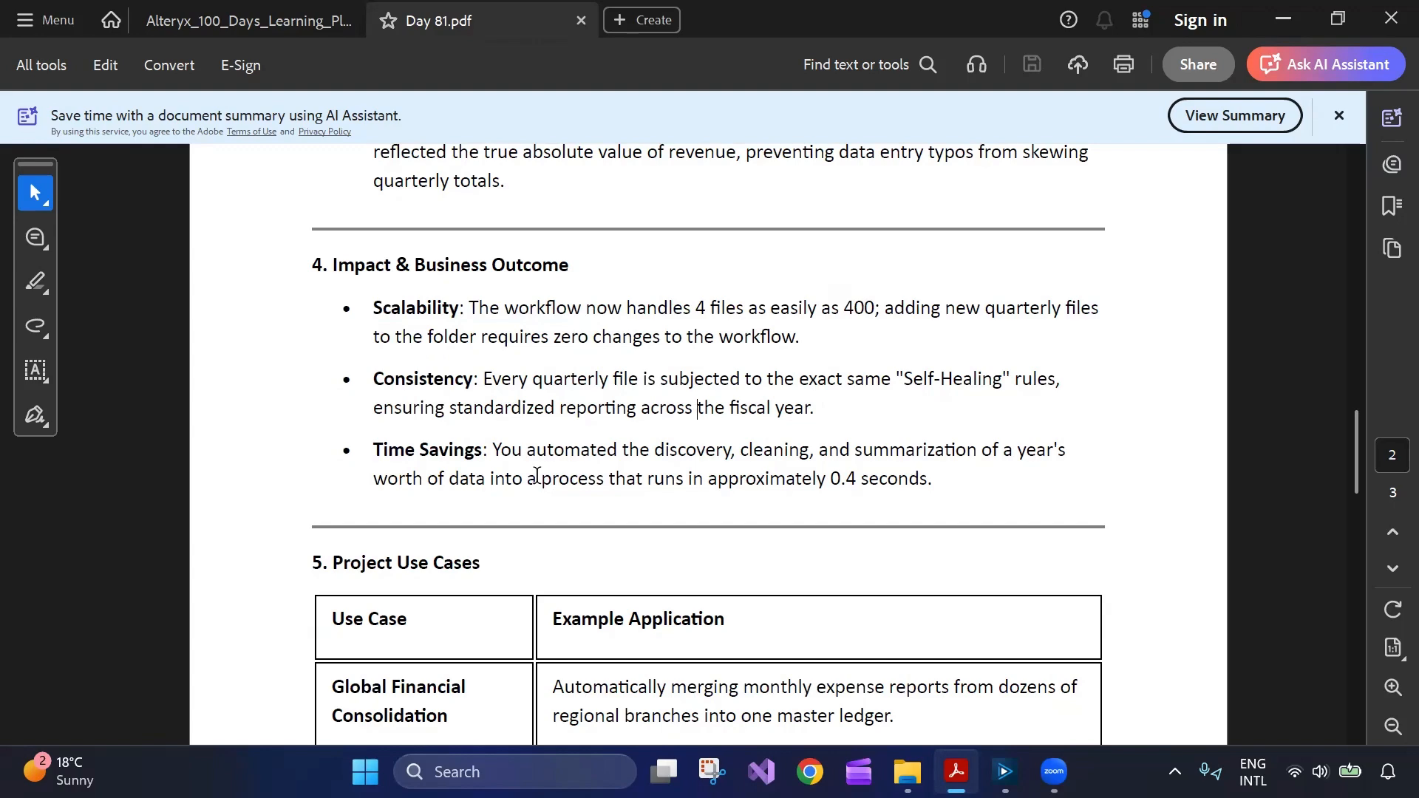
# Highlight Global Financial in the Project Use Cases table and dismiss its text options.
pyautogui.scroll(-2, 510, 517)
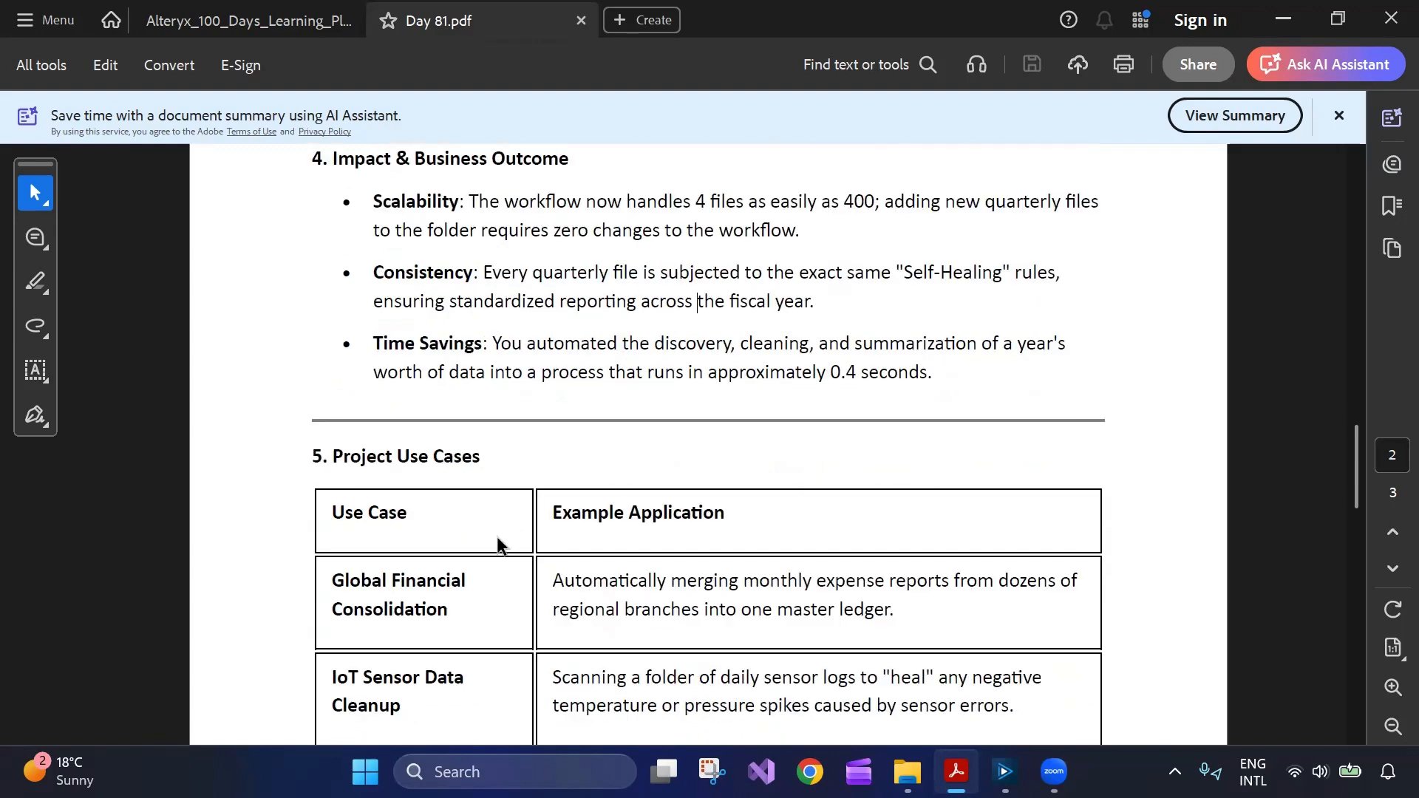
pyautogui.scroll(-2, 482, 571)
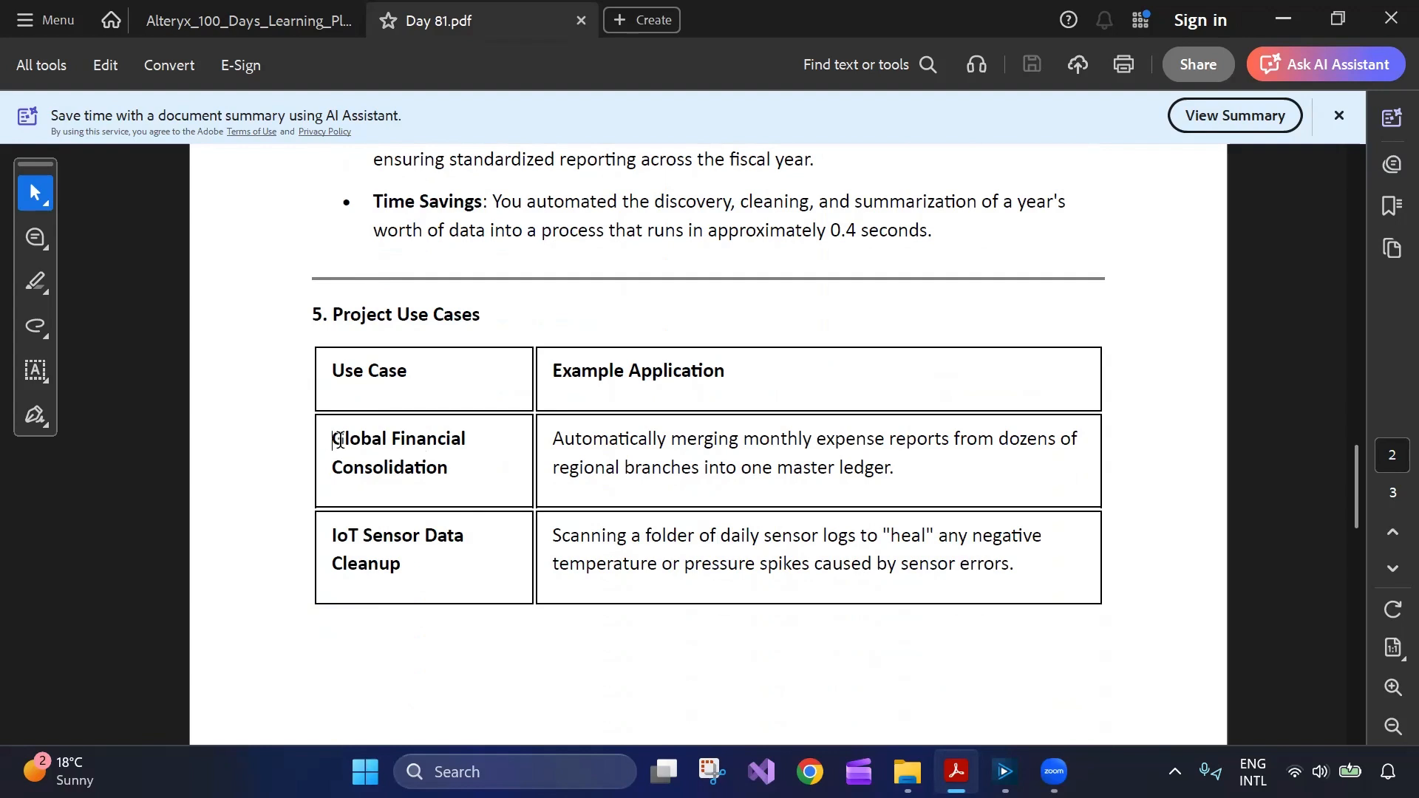
pyautogui.moveTo(331, 442); pyautogui.dragTo(477, 459)
pyautogui.rightClick(477, 471)
pyautogui.click(429, 501)
# Move further down the table and highlight the Legacy Data Migration use case.
pyautogui.scroll(-1, 433, 503)
pyautogui.scroll(-1, 517, 447)
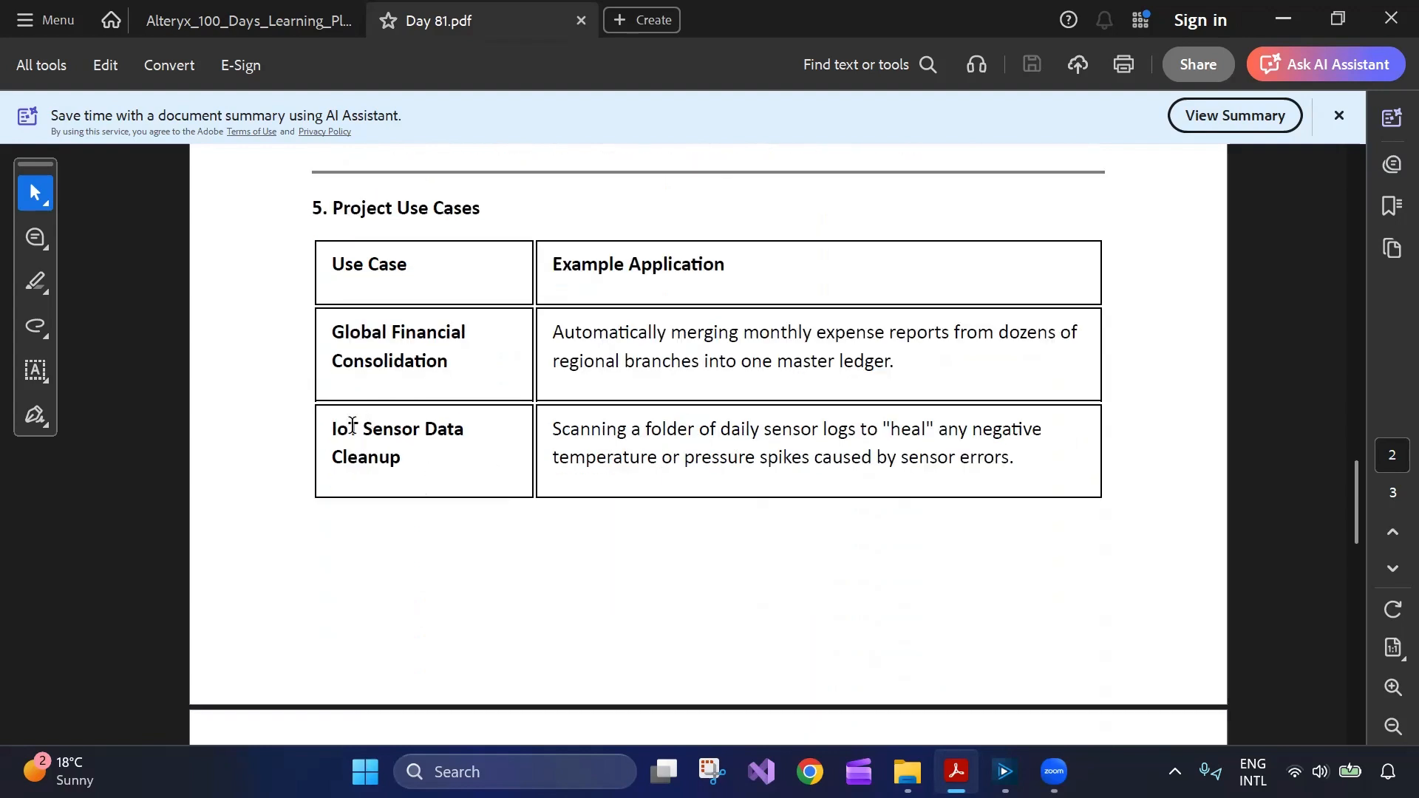
pyautogui.scroll(-1, 456, 464)
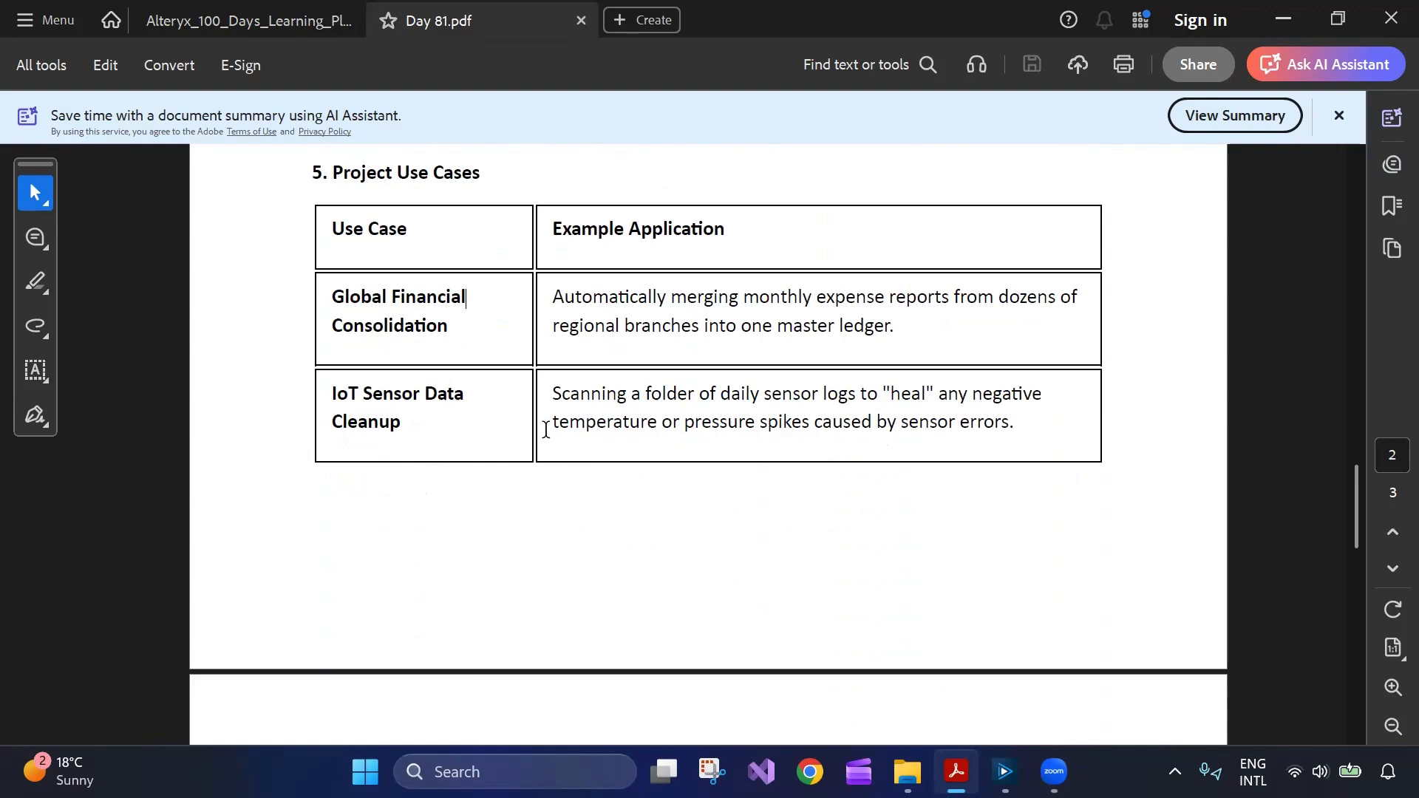
pyautogui.scroll(-5, 546, 430)
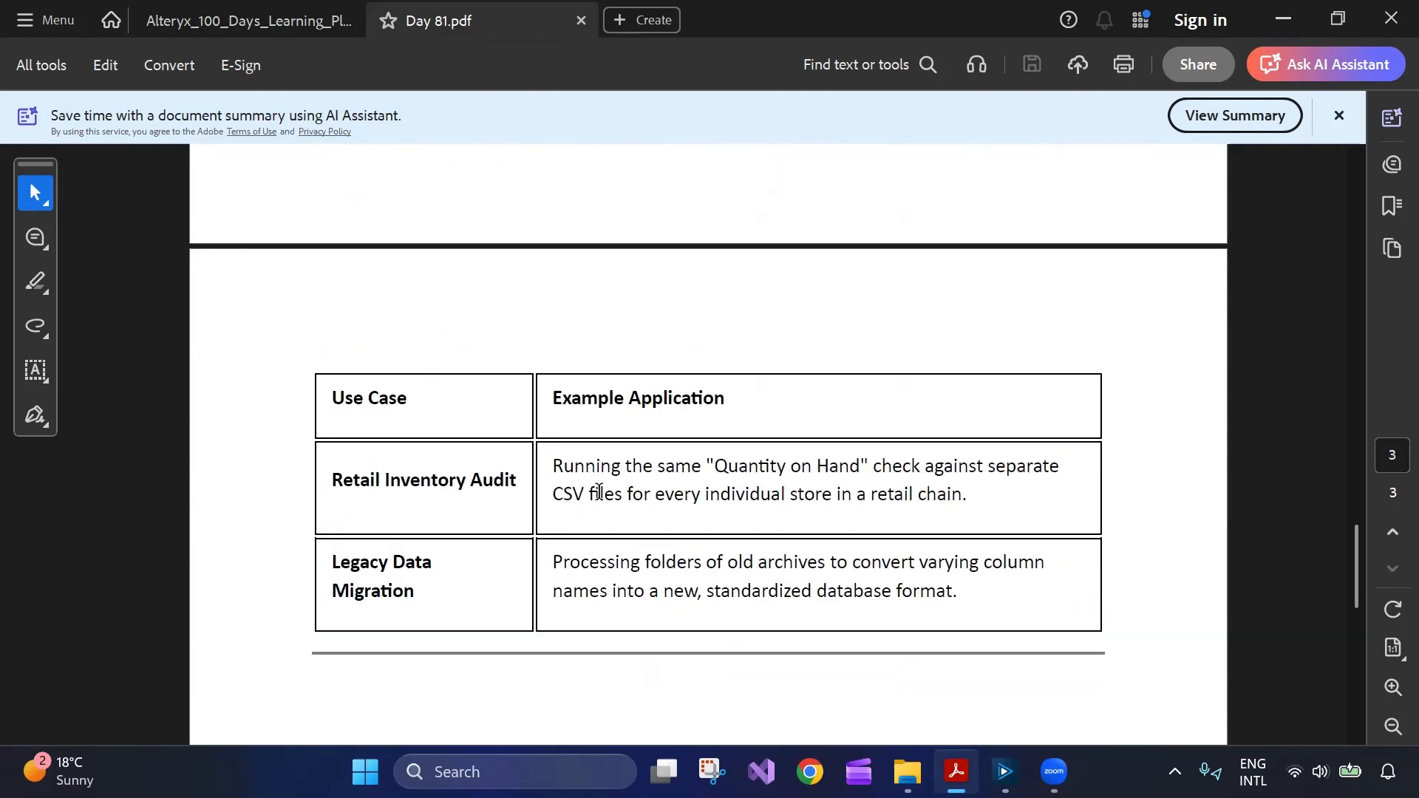
pyautogui.scroll(-1, 599, 492)
pyautogui.moveTo(330, 493); pyautogui.dragTo(436, 533)
pyautogui.click(390, 559)
# Reselect the Global Financial row, then the Legacy Data Migration text again.
pyautogui.scroll(-3, 819, 537)
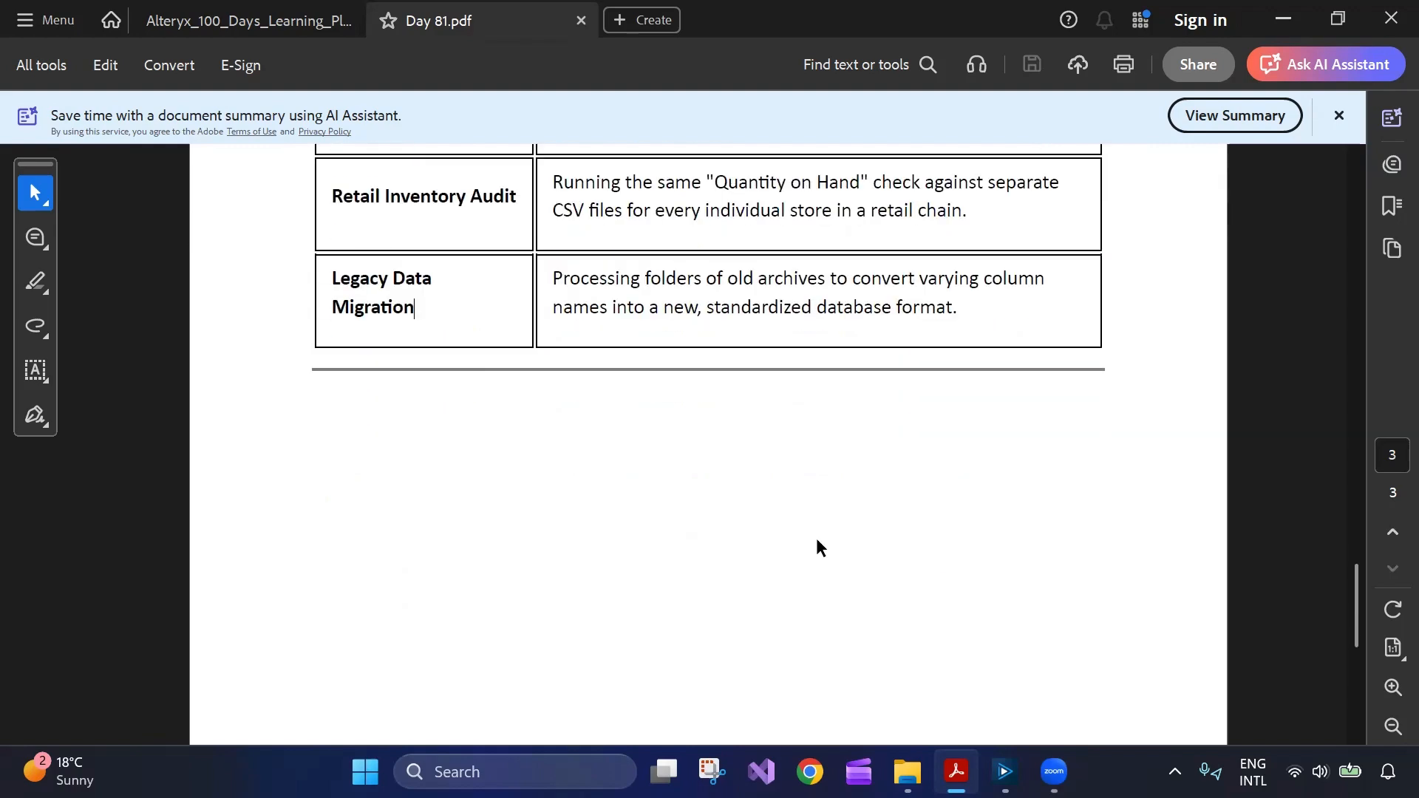
pyautogui.scroll(2, 817, 545)
pyautogui.scroll(1, 818, 548)
pyautogui.scroll(5, 816, 551)
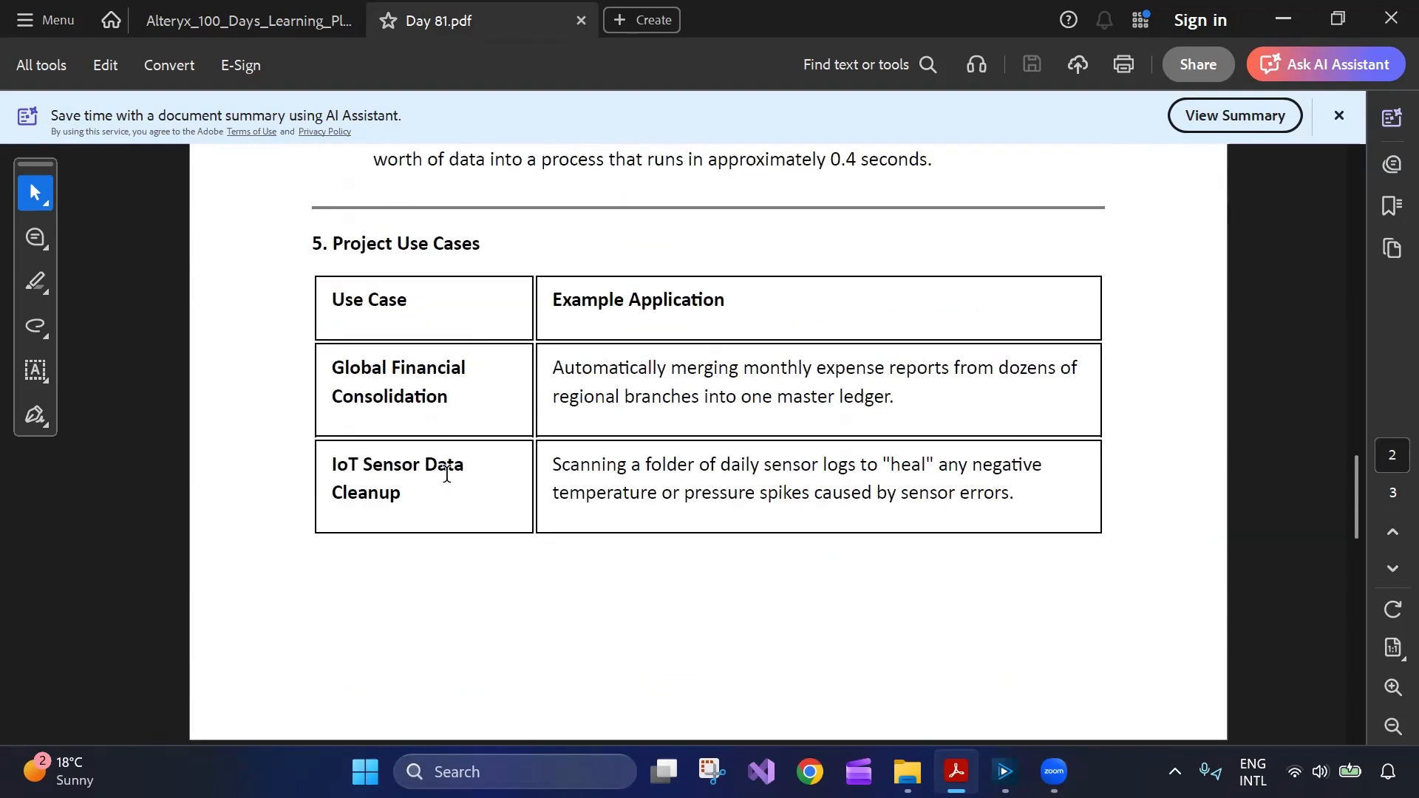
pyautogui.moveTo(334, 366); pyautogui.dragTo(792, 421)
pyautogui.click(665, 440)
pyautogui.scroll(-2, 606, 473)
pyautogui.scroll(-3, 604, 475)
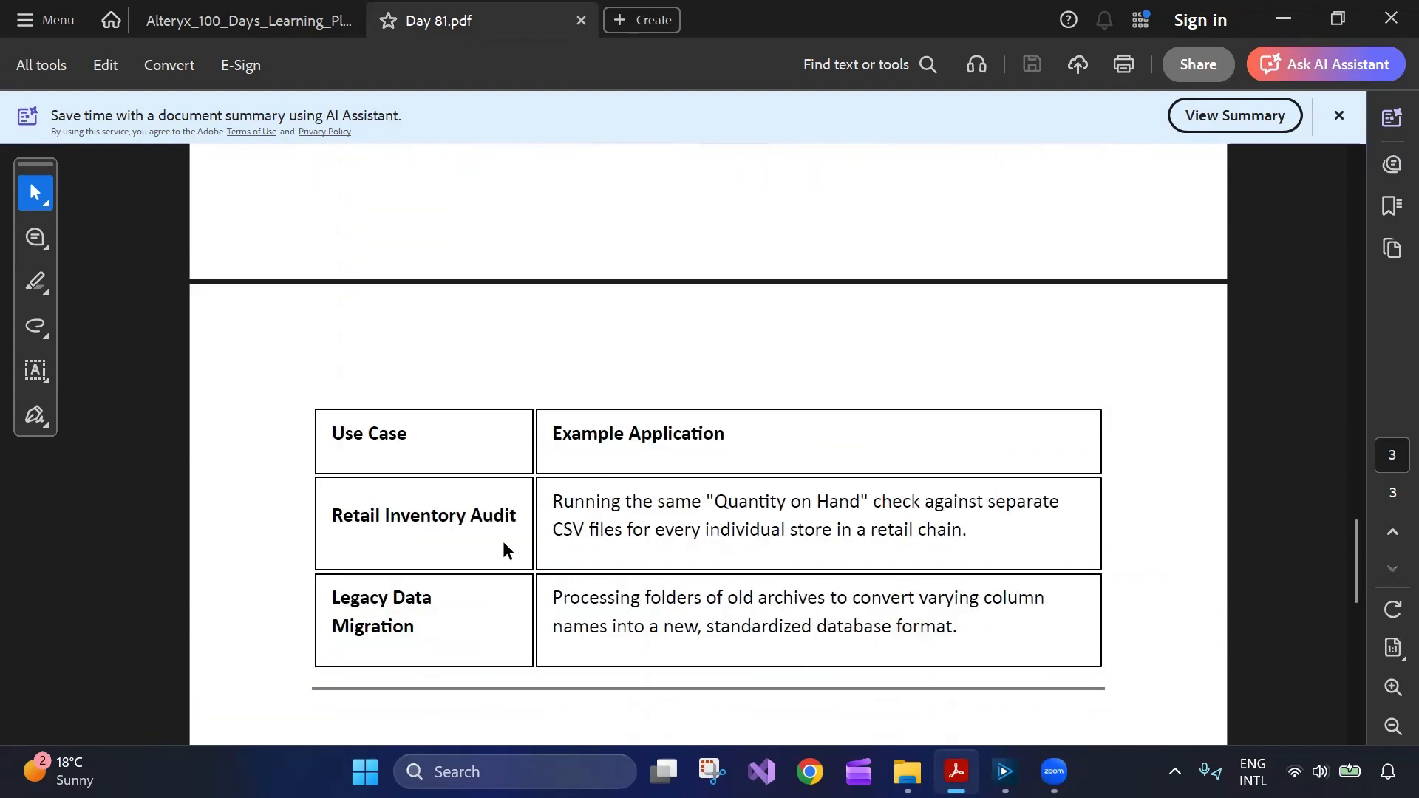
pyautogui.moveTo(427, 640); pyautogui.dragTo(332, 591)
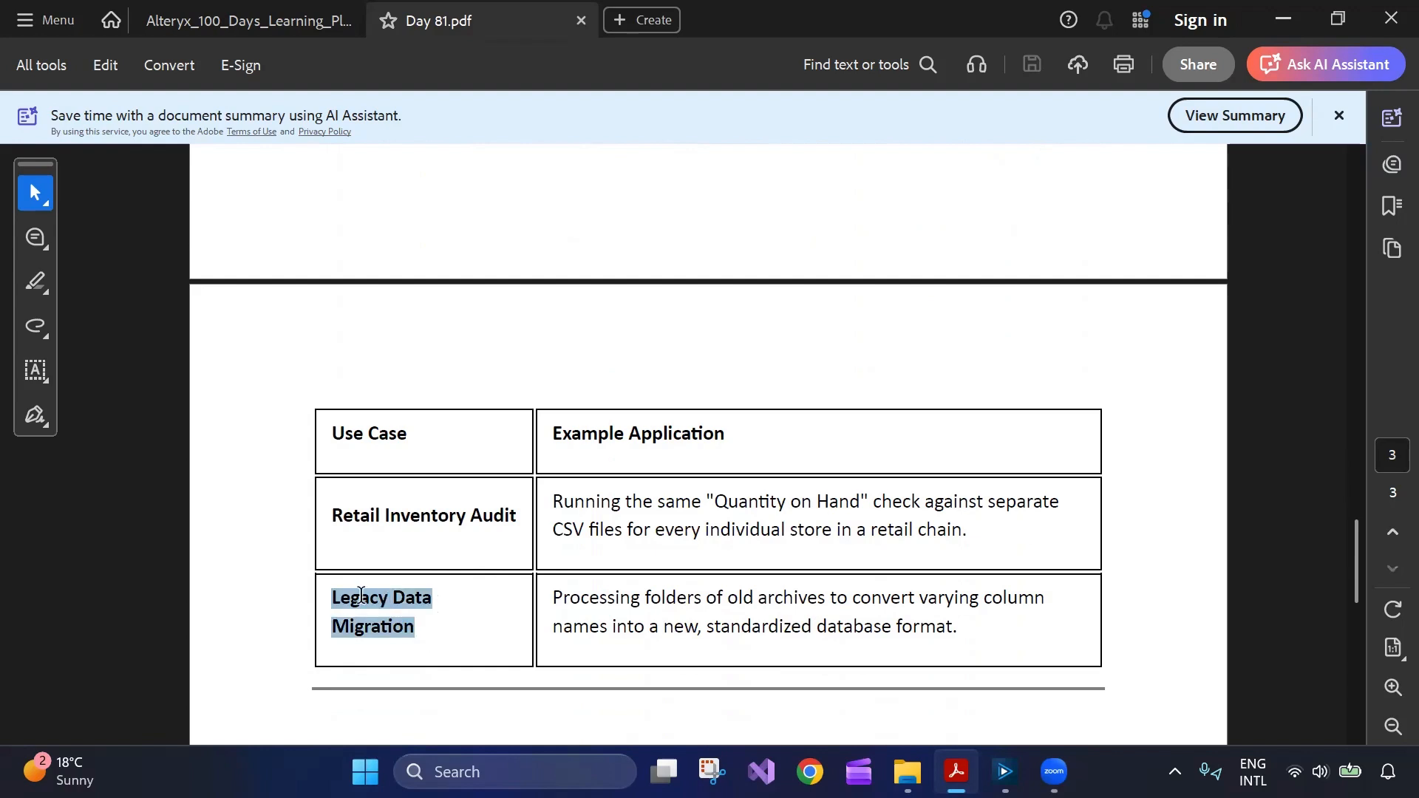
pyautogui.click(340, 552)
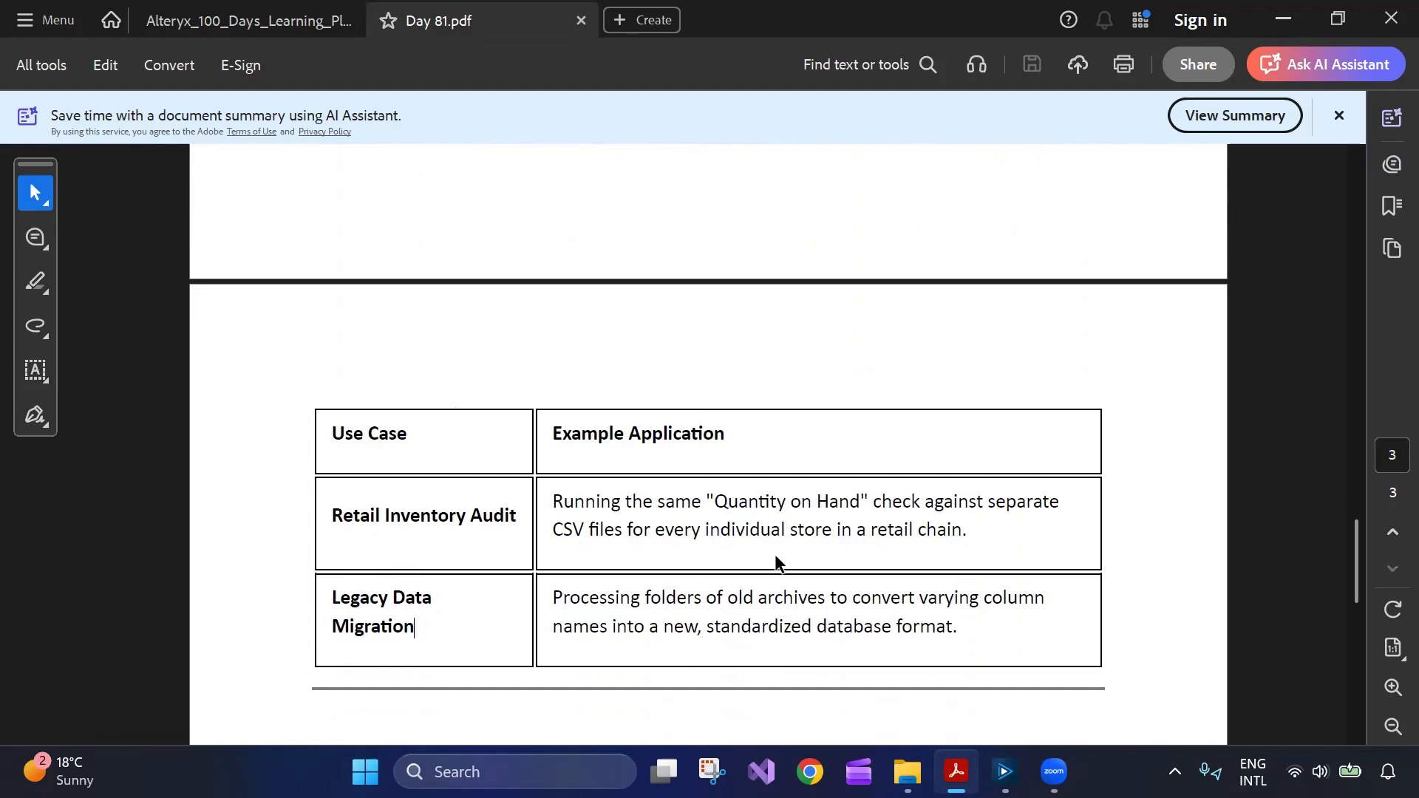
# Return to the Day 81 title on page 1.
pyautogui.scroll(-3, 774, 561)
pyautogui.scroll(10, 778, 560)
pyautogui.scroll(15, 778, 560)
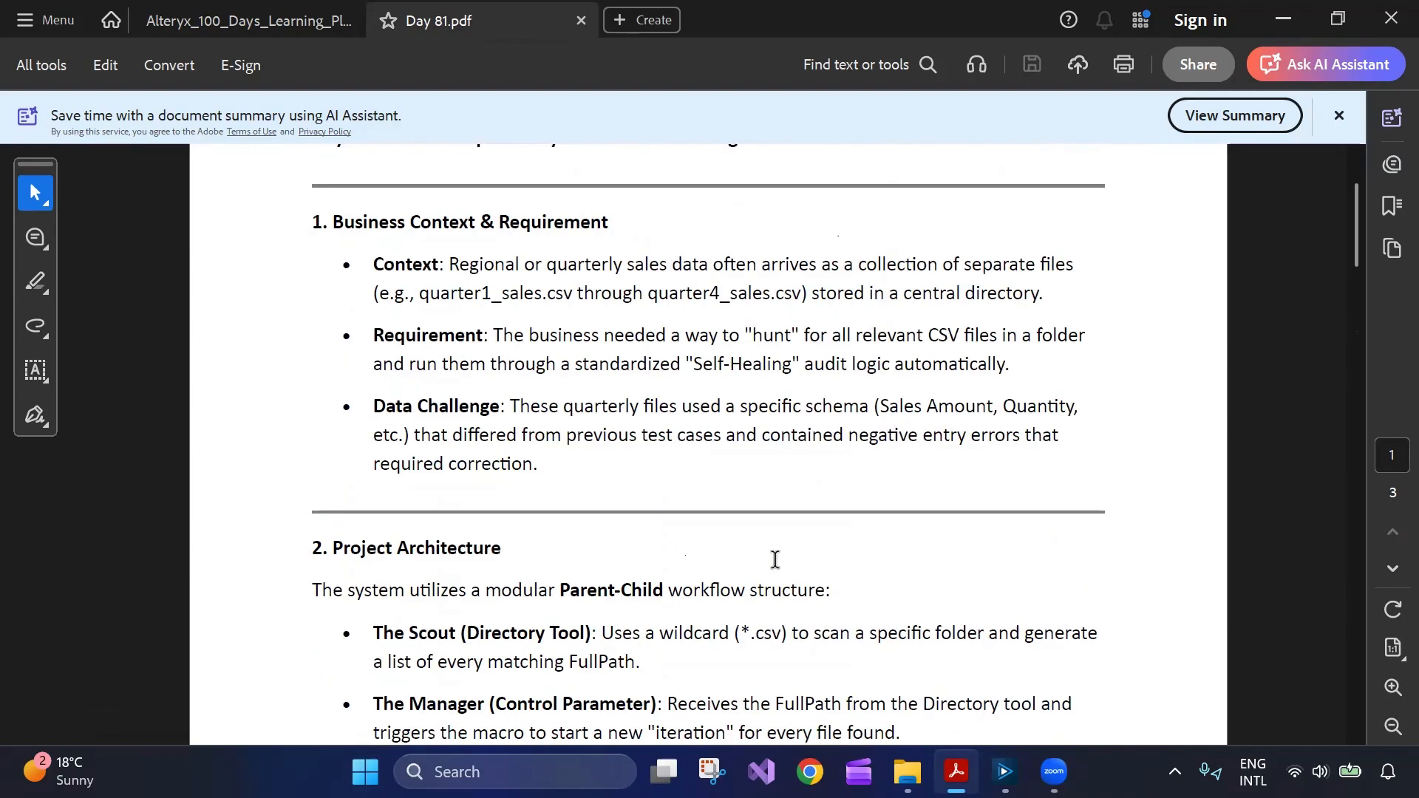
pyautogui.scroll(2, 774, 559)
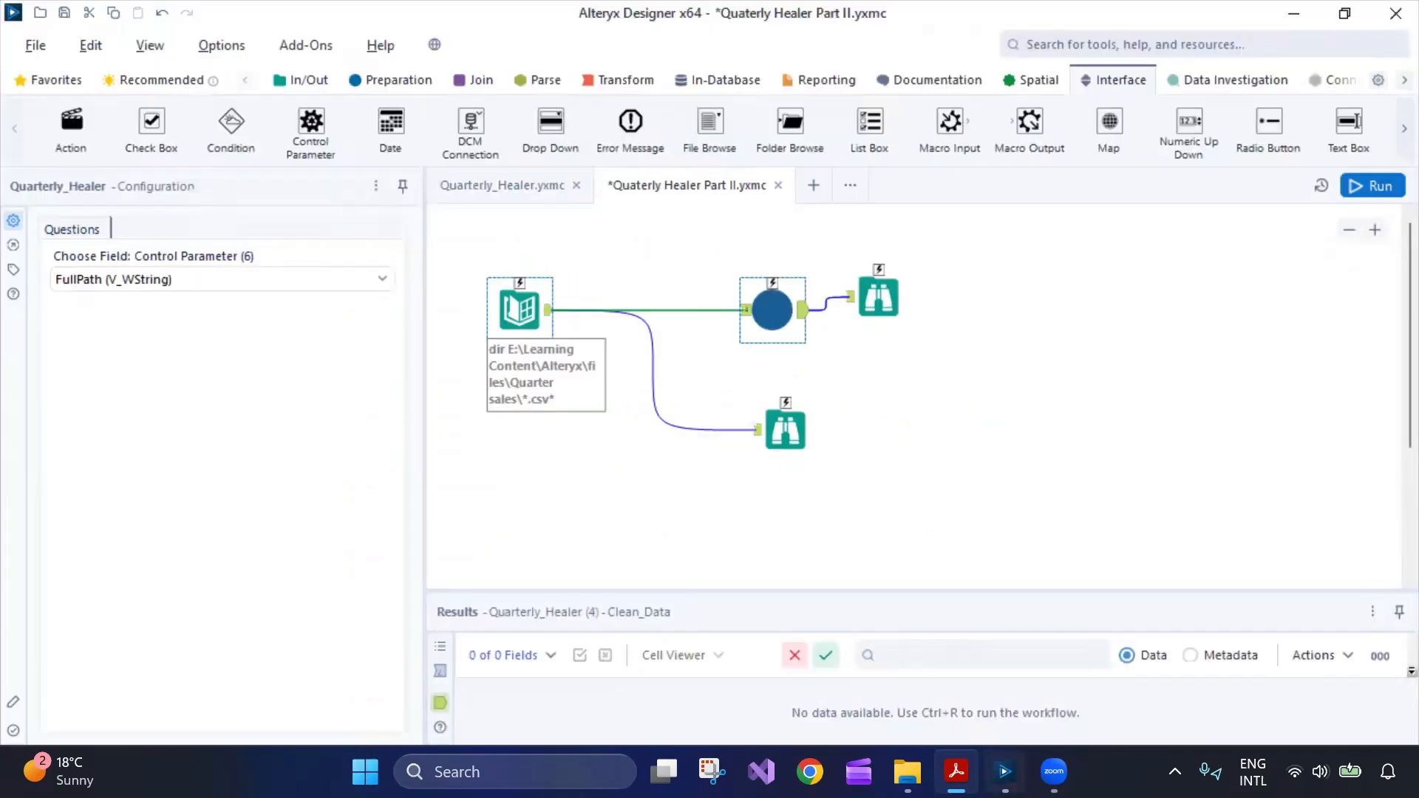
# Open Quarterly_Healer.yxmc in Alteryx and view the Select tool typing Sales Amount and Customer Name as Double.
pyautogui.click(1005, 772)
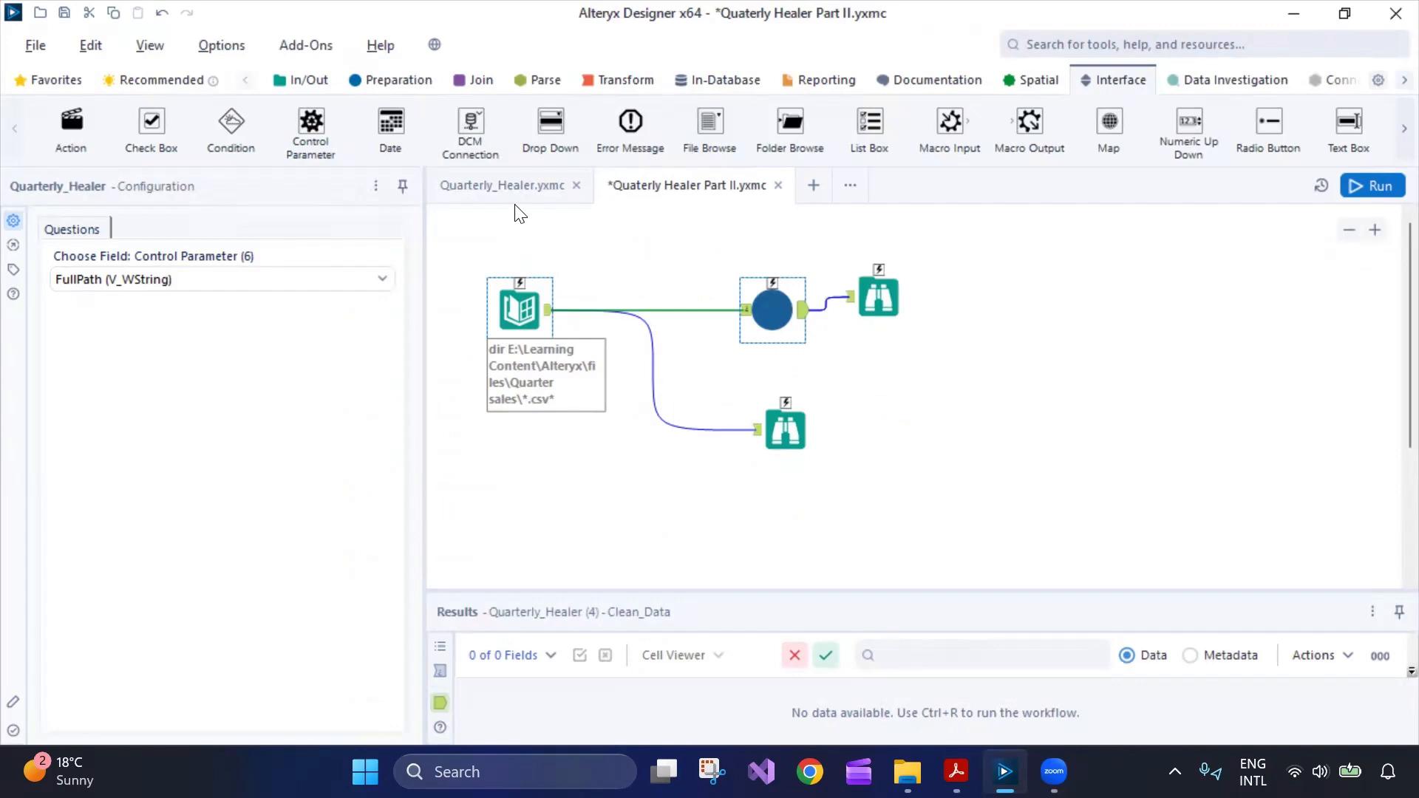
pyautogui.click(519, 212)
pyautogui.click(516, 193)
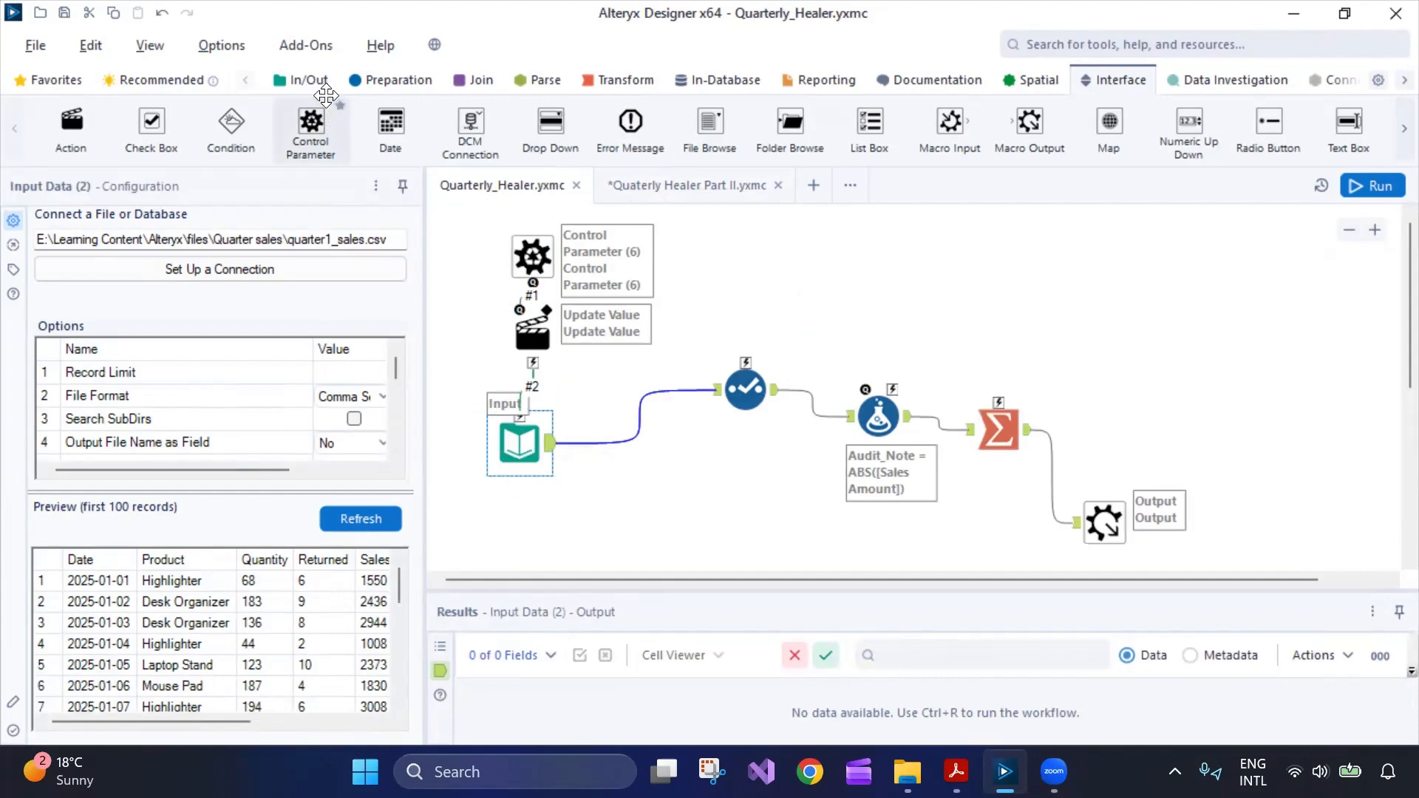
pyautogui.click(300, 80)
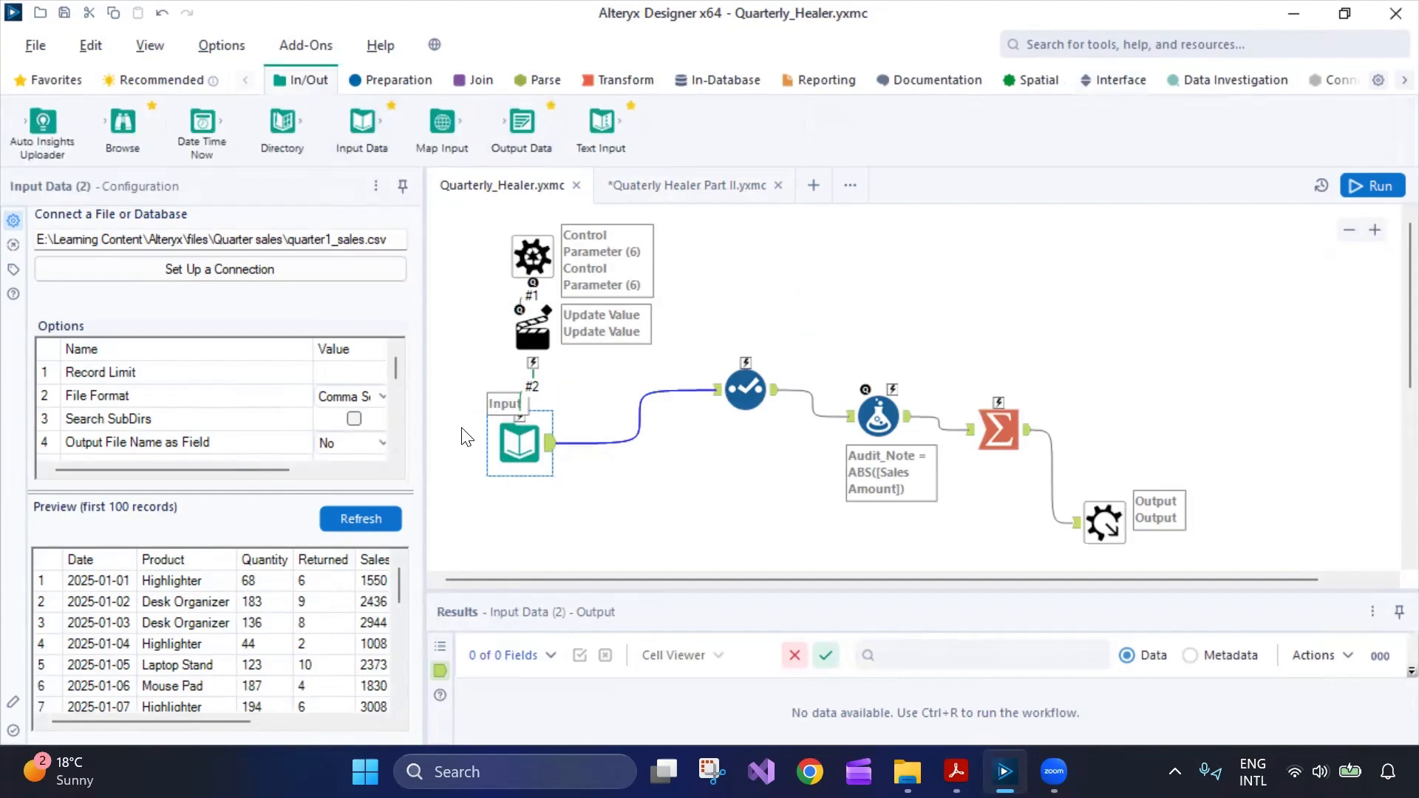
pyautogui.moveTo(389, 239); pyautogui.dragTo(62, 229)
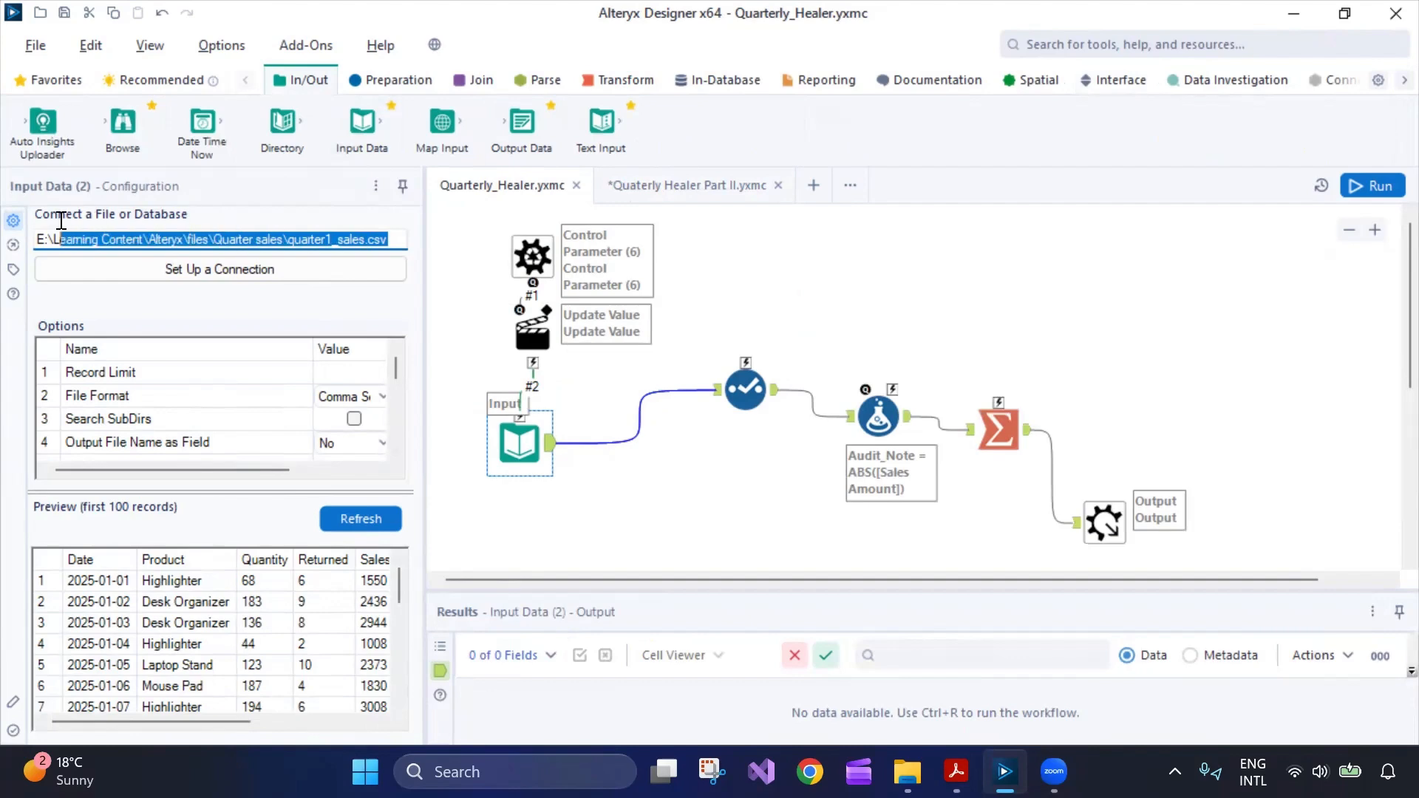
pyautogui.click(745, 391)
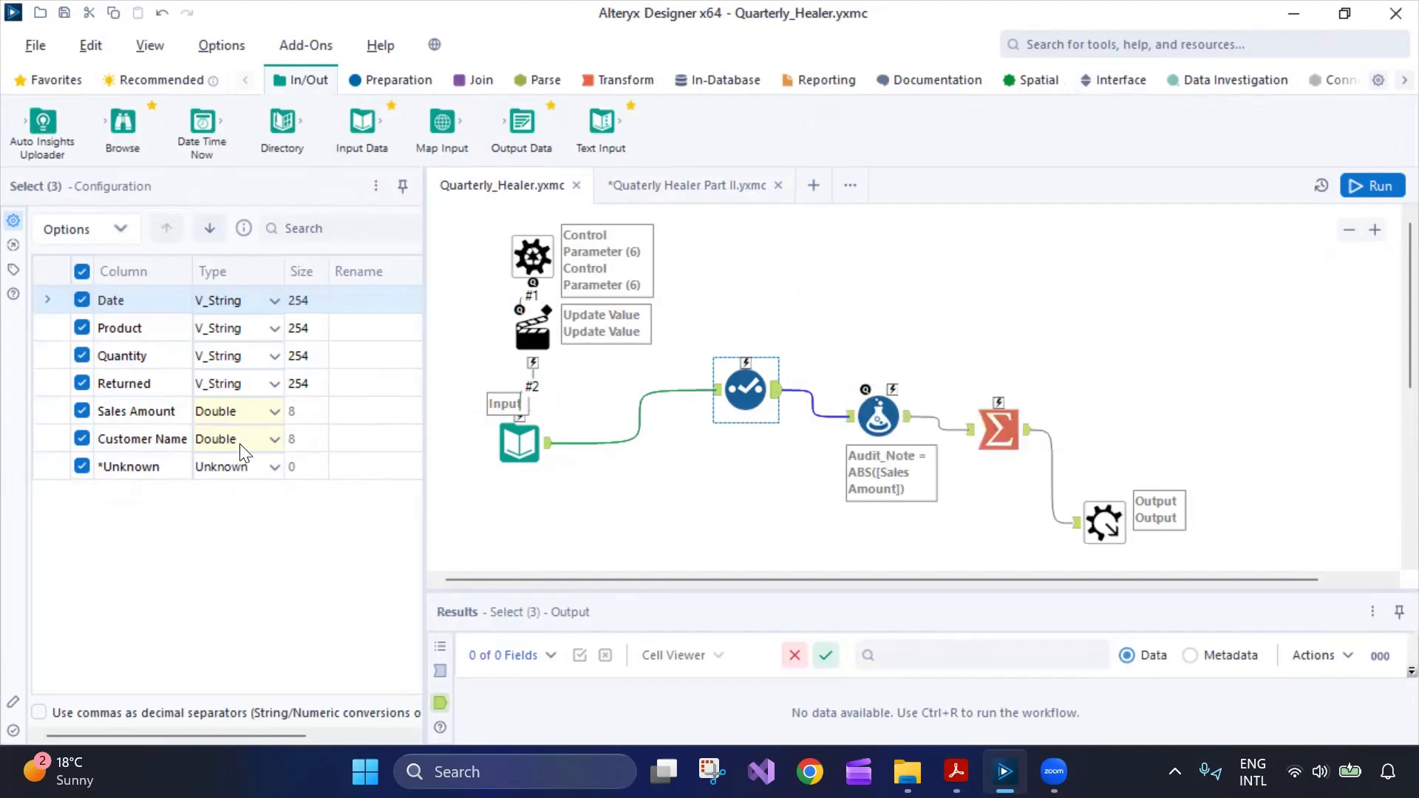
# Review the Formula tool's Audit_Note expression, highlighting ABS([Sales Amount]).
pyautogui.click(878, 415)
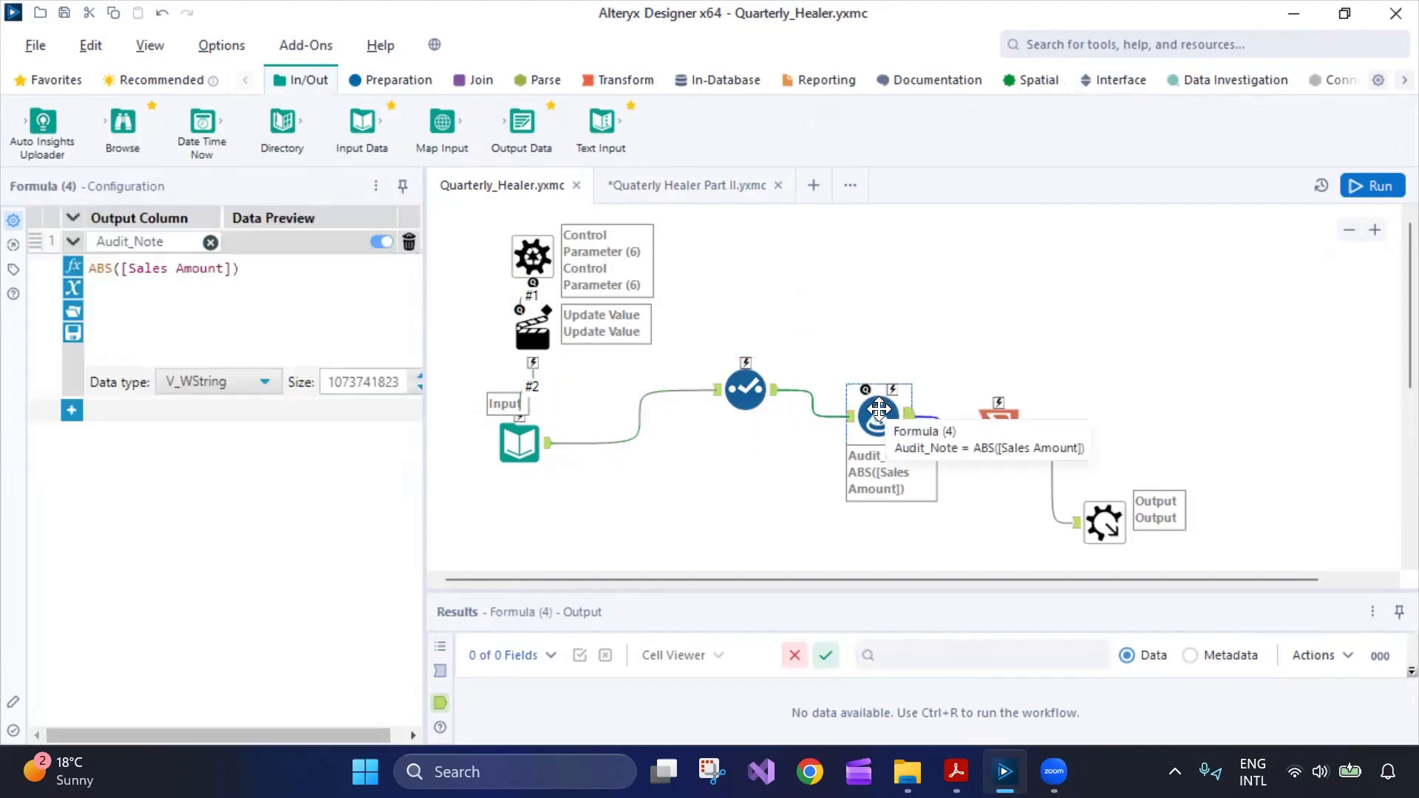
pyautogui.moveTo(265, 275); pyautogui.dragTo(51, 272)
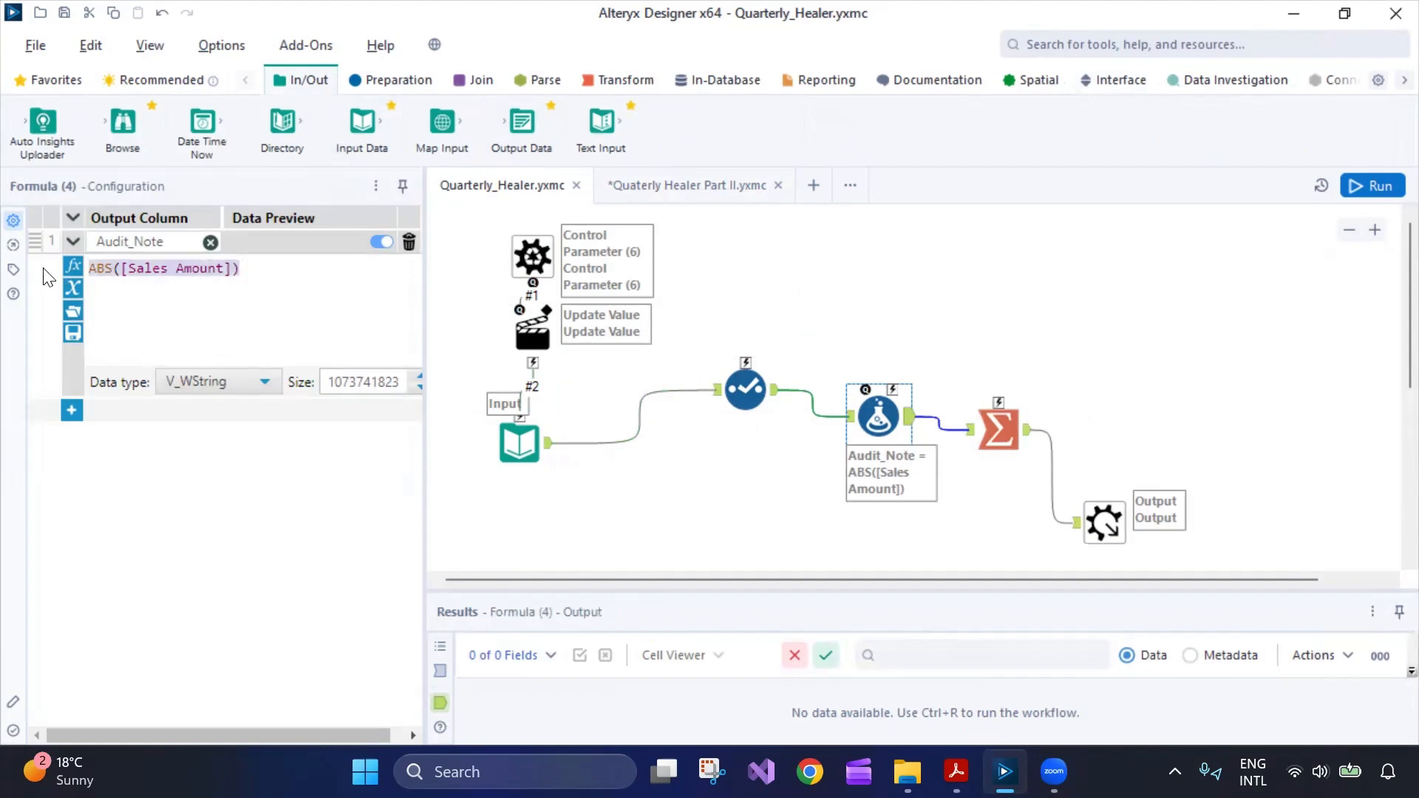
pyautogui.click(131, 300)
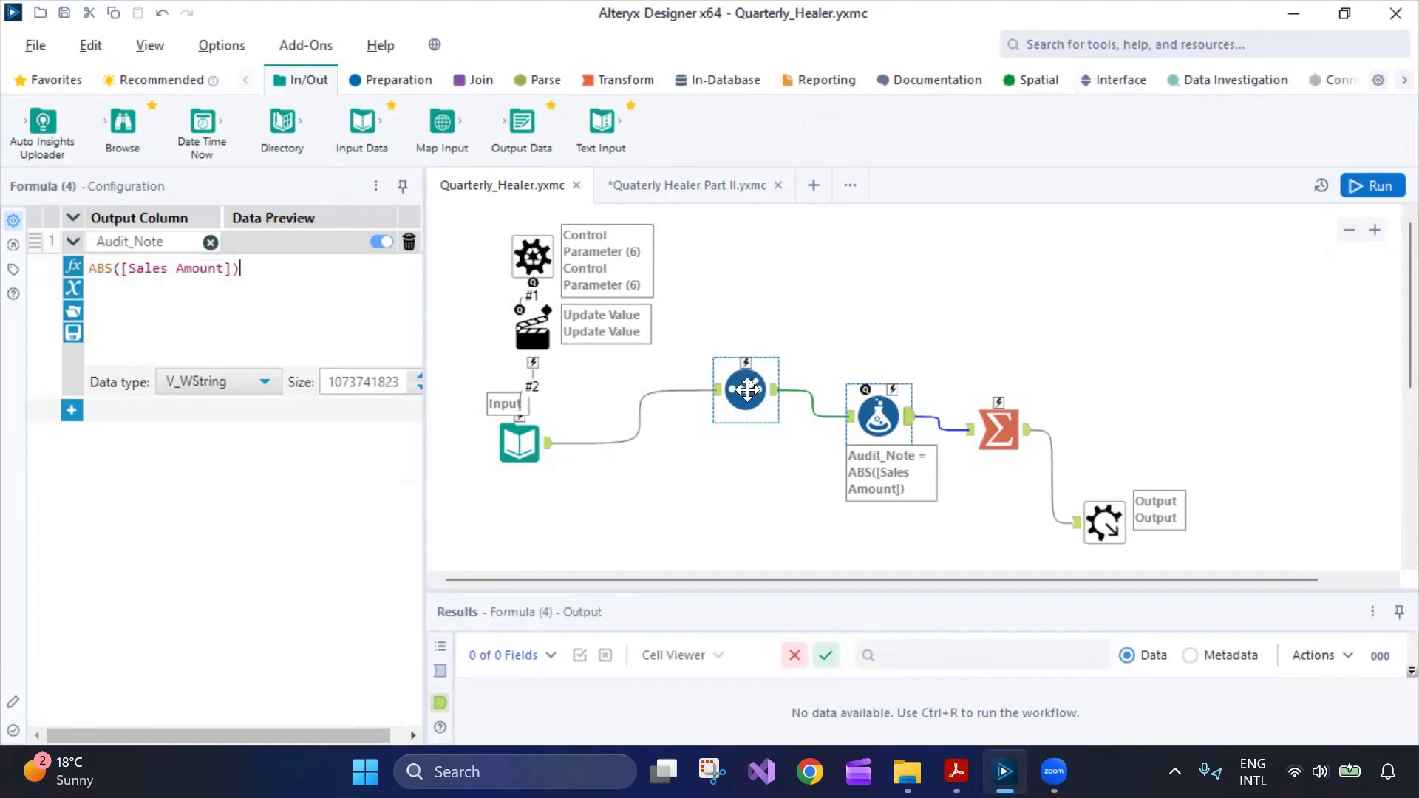
pyautogui.moveTo(242, 275); pyautogui.dragTo(63, 267)
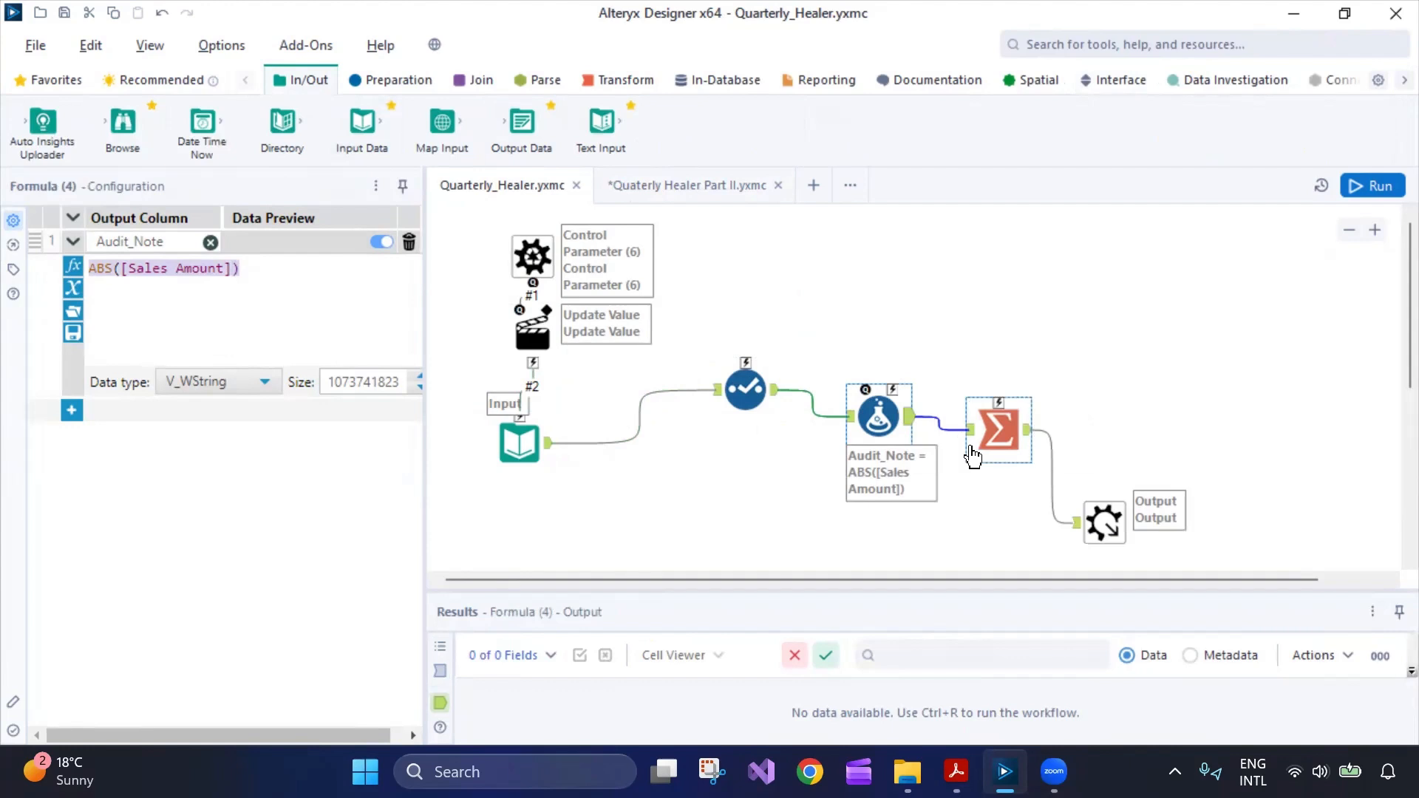
# Check the Summarize and Macro Output settings, then reposition the Control Parameter up and right.
pyautogui.click(992, 432)
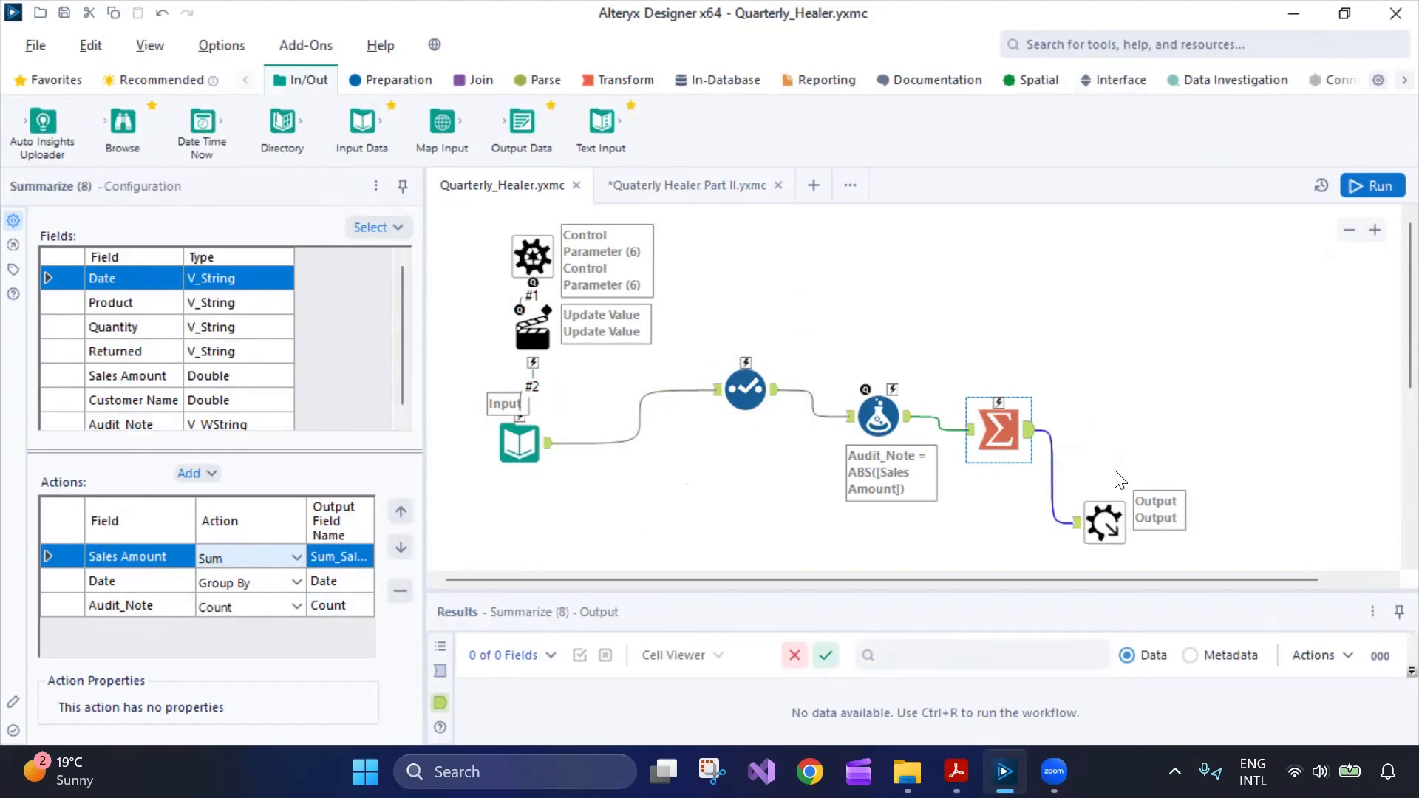
pyautogui.click(1104, 521)
pyautogui.moveTo(532, 256); pyautogui.dragTo(625, 243)
# Check the Update Value path, run the macro with Ctrl+R, and view 20 records at Clean_Data.
pyautogui.click(532, 323)
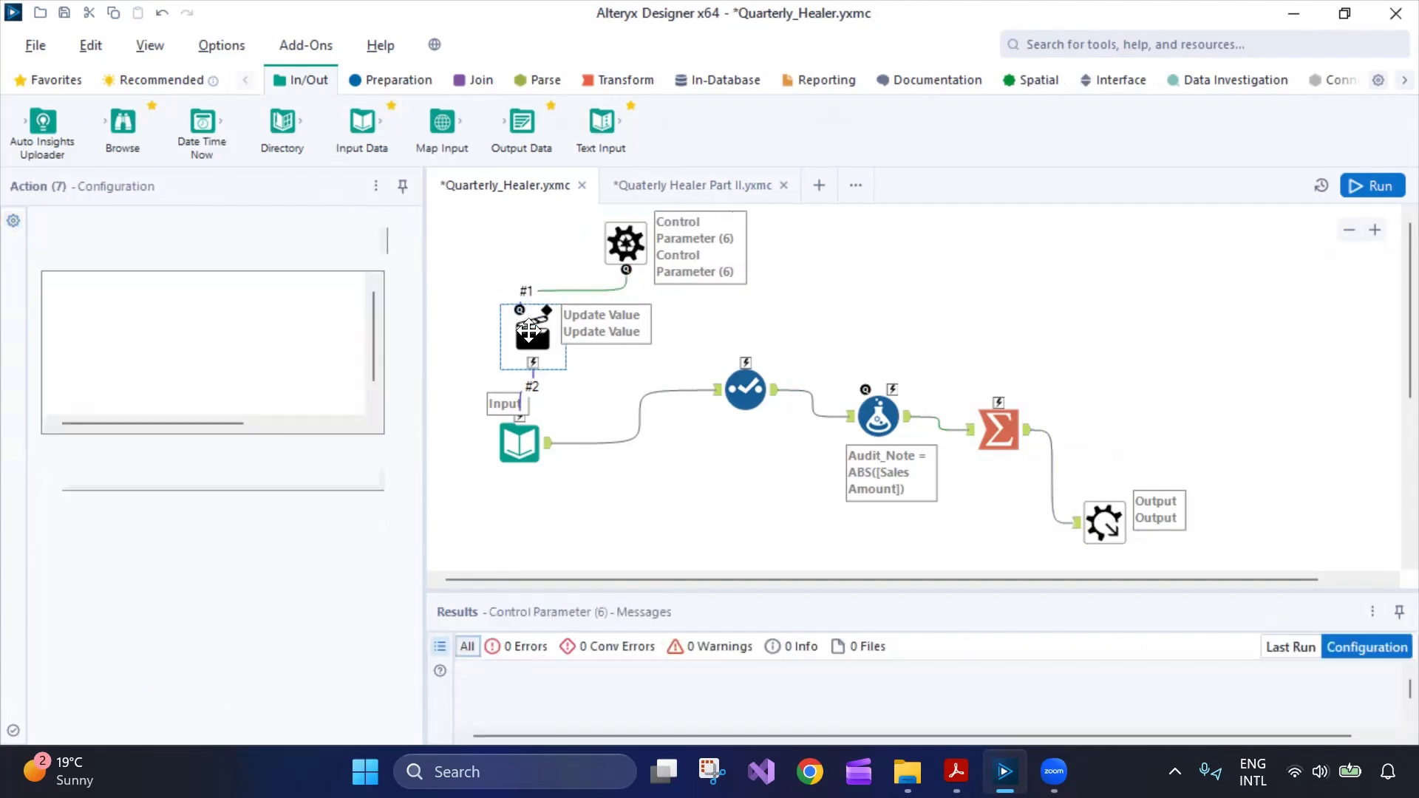
pyautogui.moveTo(105, 723); pyautogui.dragTo(74, 721)
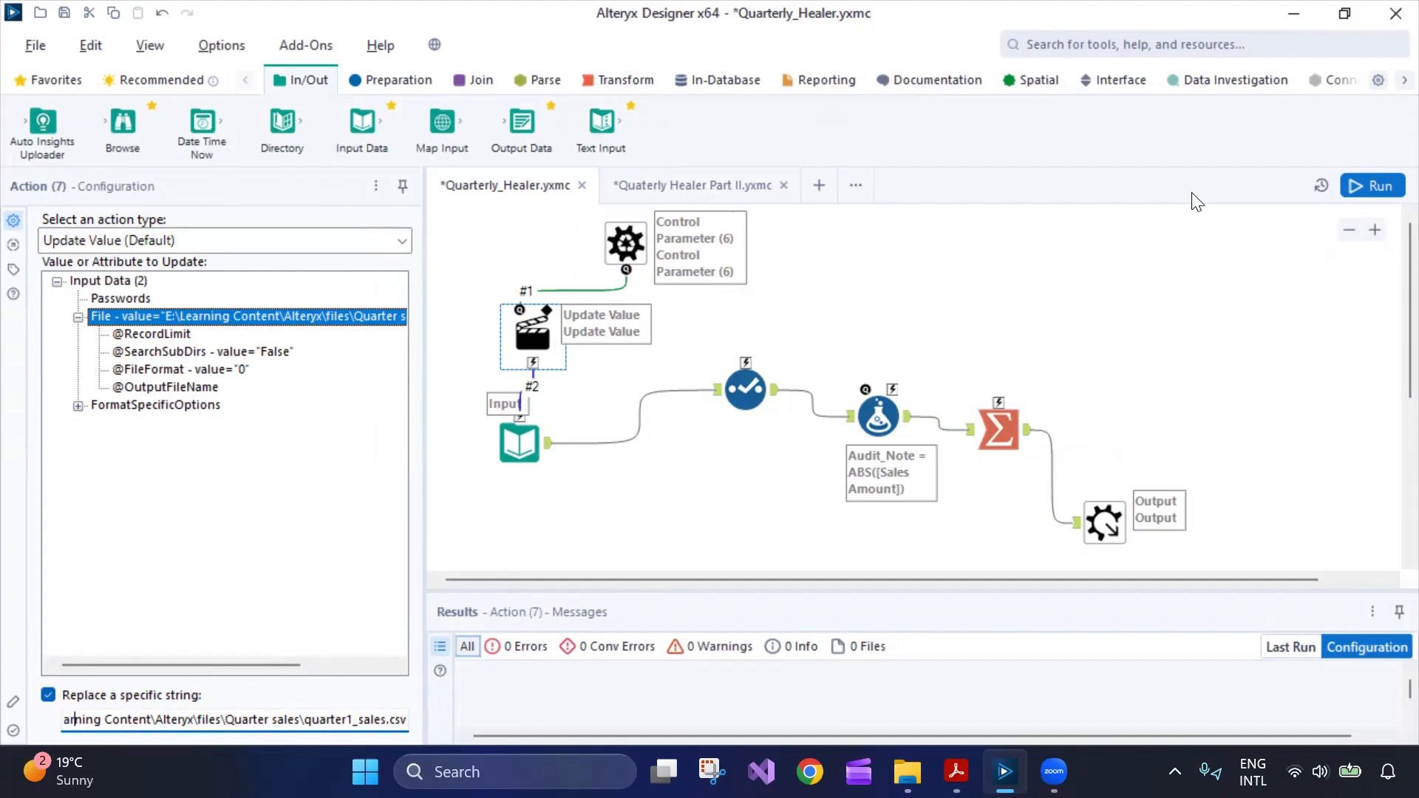
pyautogui.hotkey('ctrl', 'r')
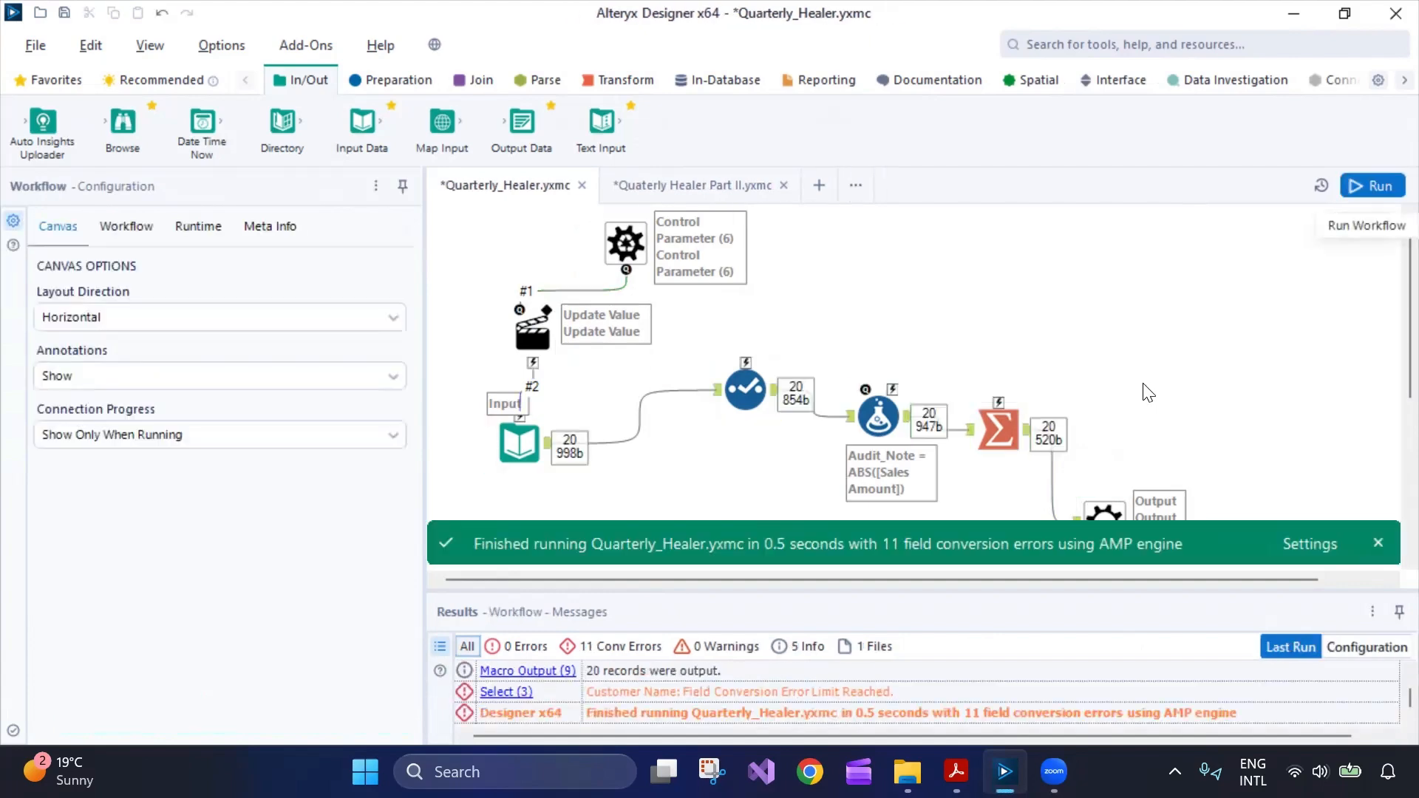
pyautogui.scroll(-3, 1144, 405)
pyautogui.click(1107, 392)
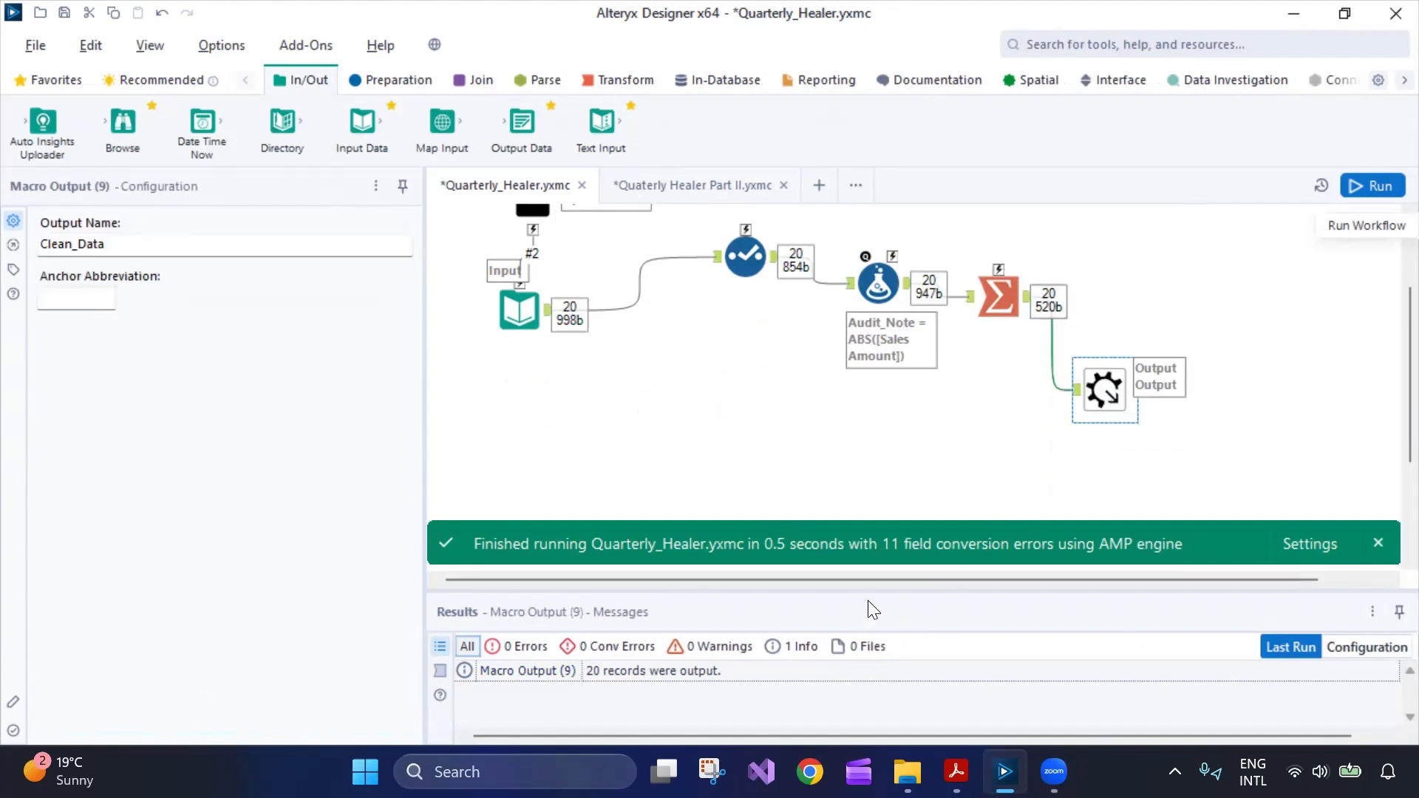
pyautogui.moveTo(872, 591); pyautogui.dragTo(876, 497)
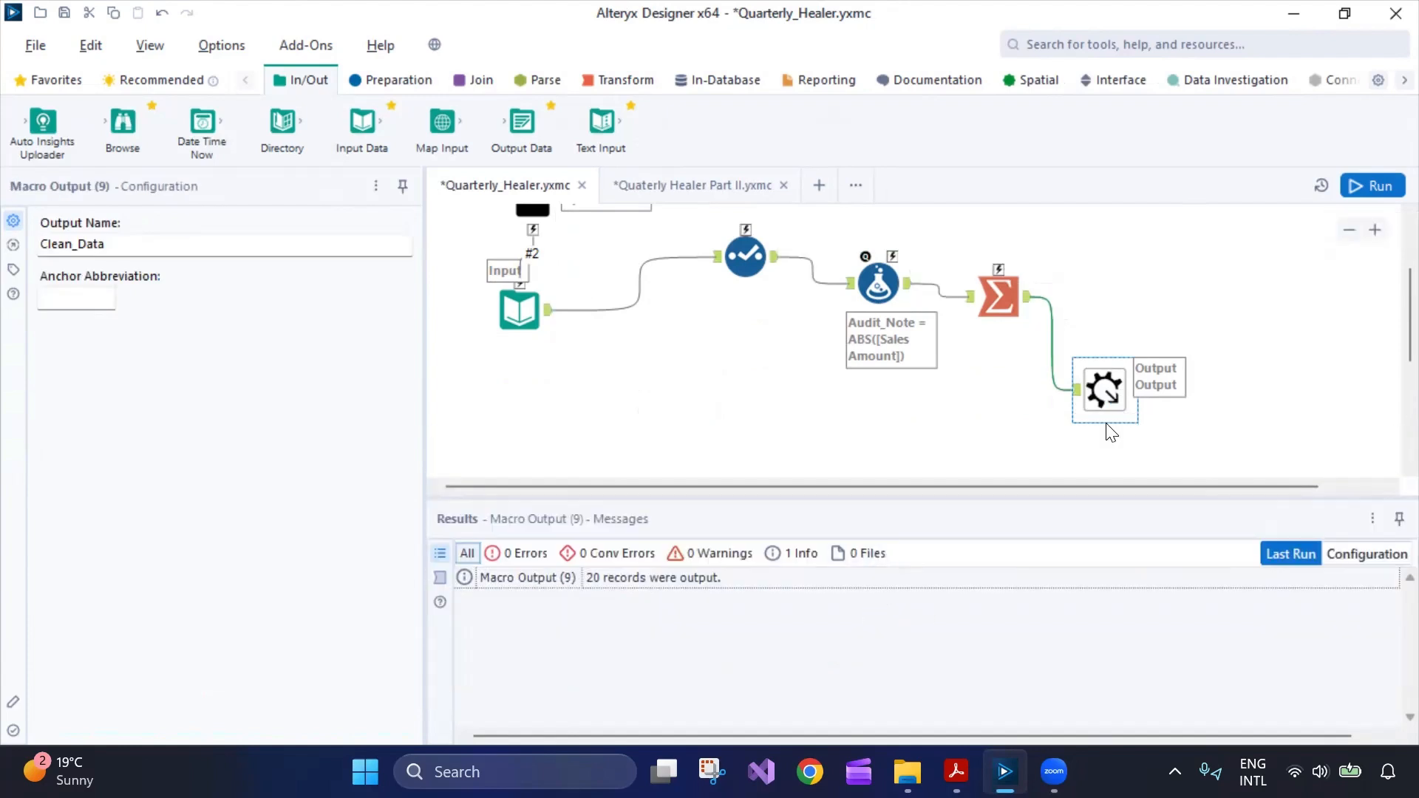
# View the 20 Summarize records (Sum_Sales Amount, Date, Count) reaching the Macro Output, then select Control Parameter.
pyautogui.click(1053, 313)
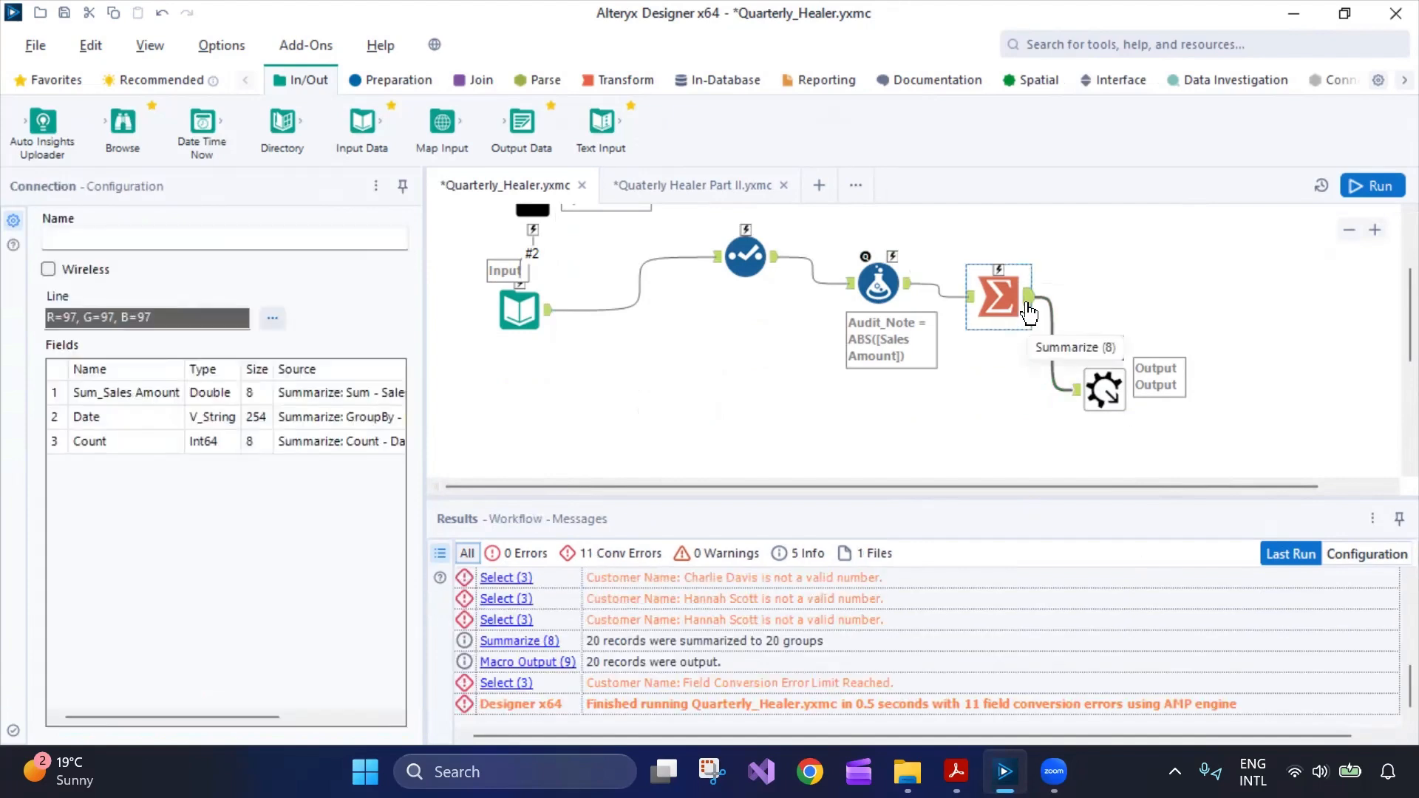
pyautogui.click(1027, 309)
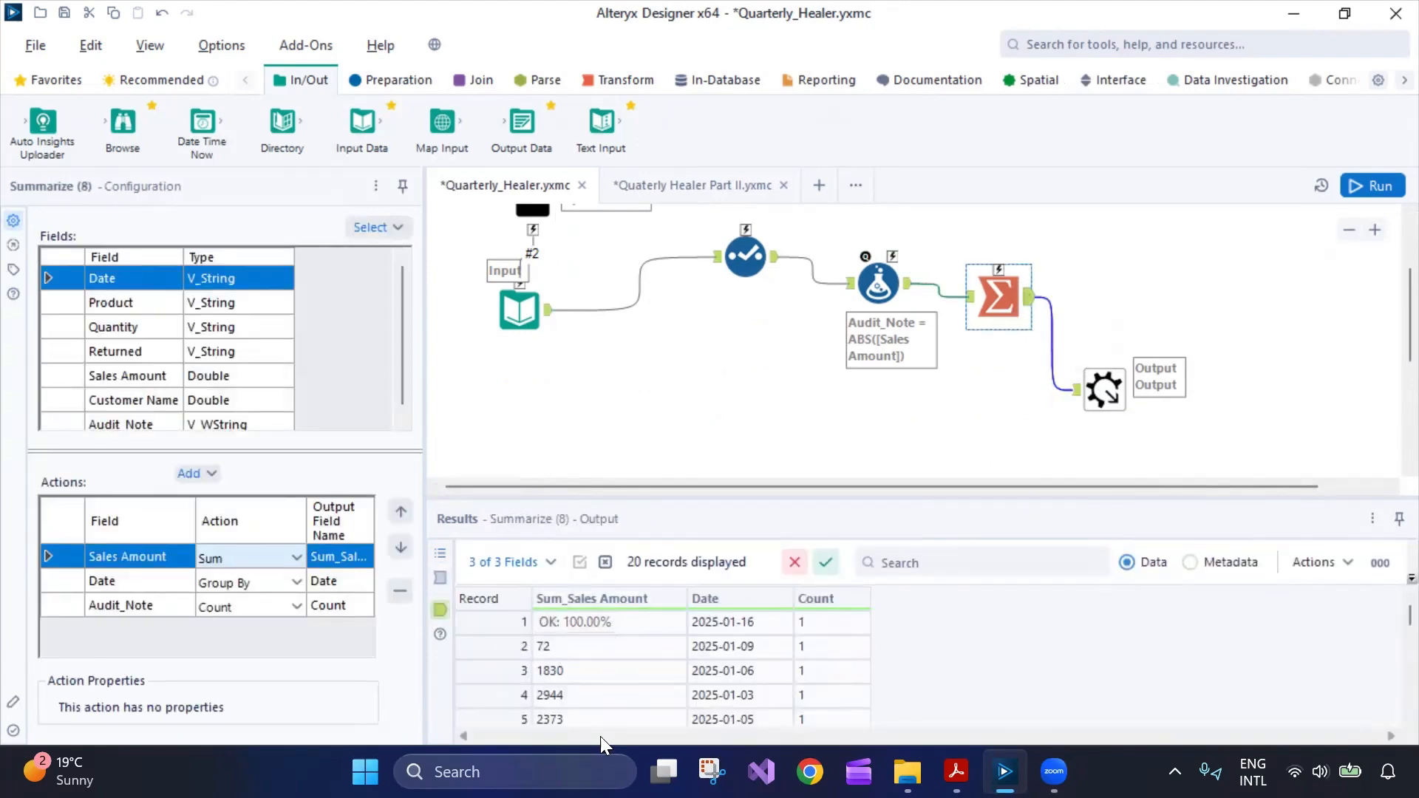
pyautogui.scroll(-5, 1109, 654)
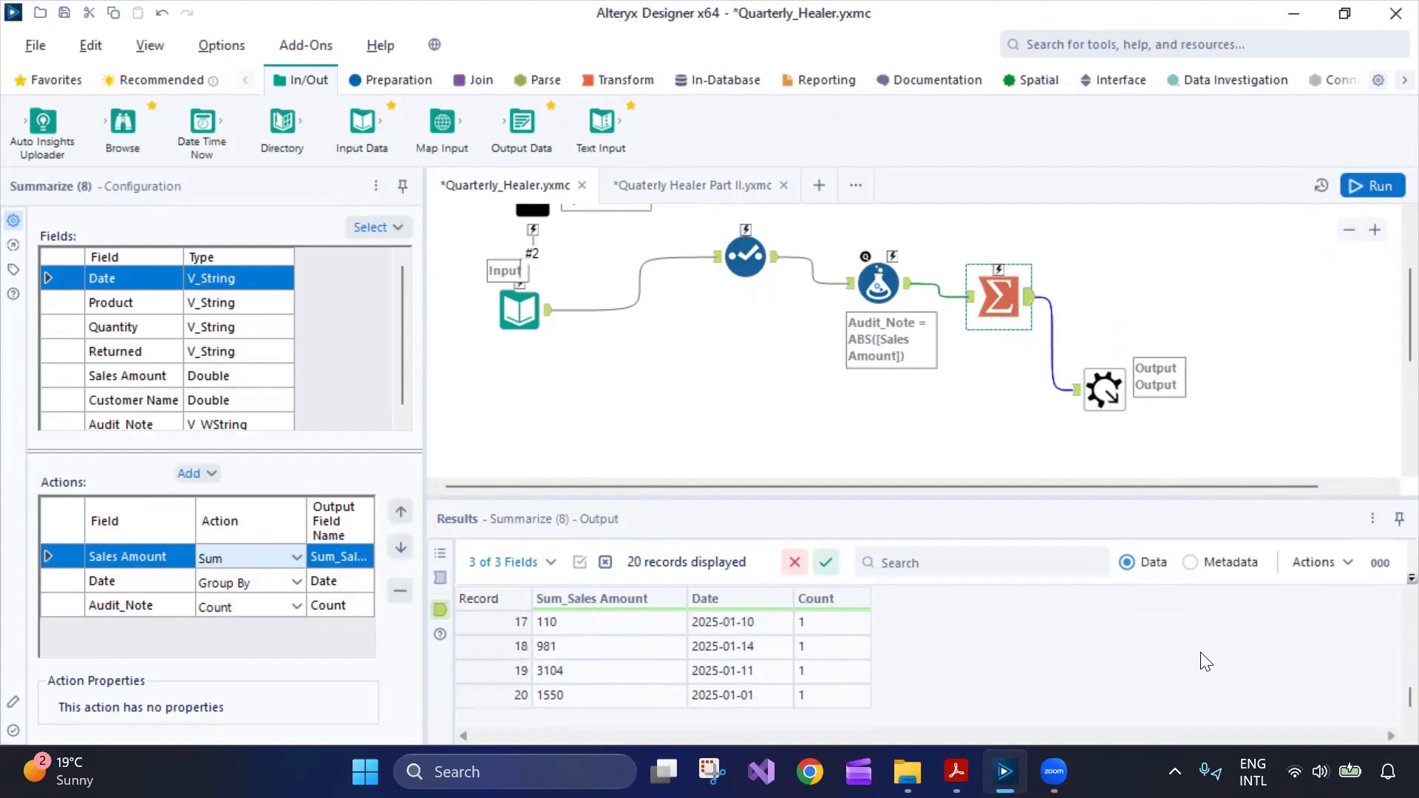
pyautogui.scroll(5, 1203, 655)
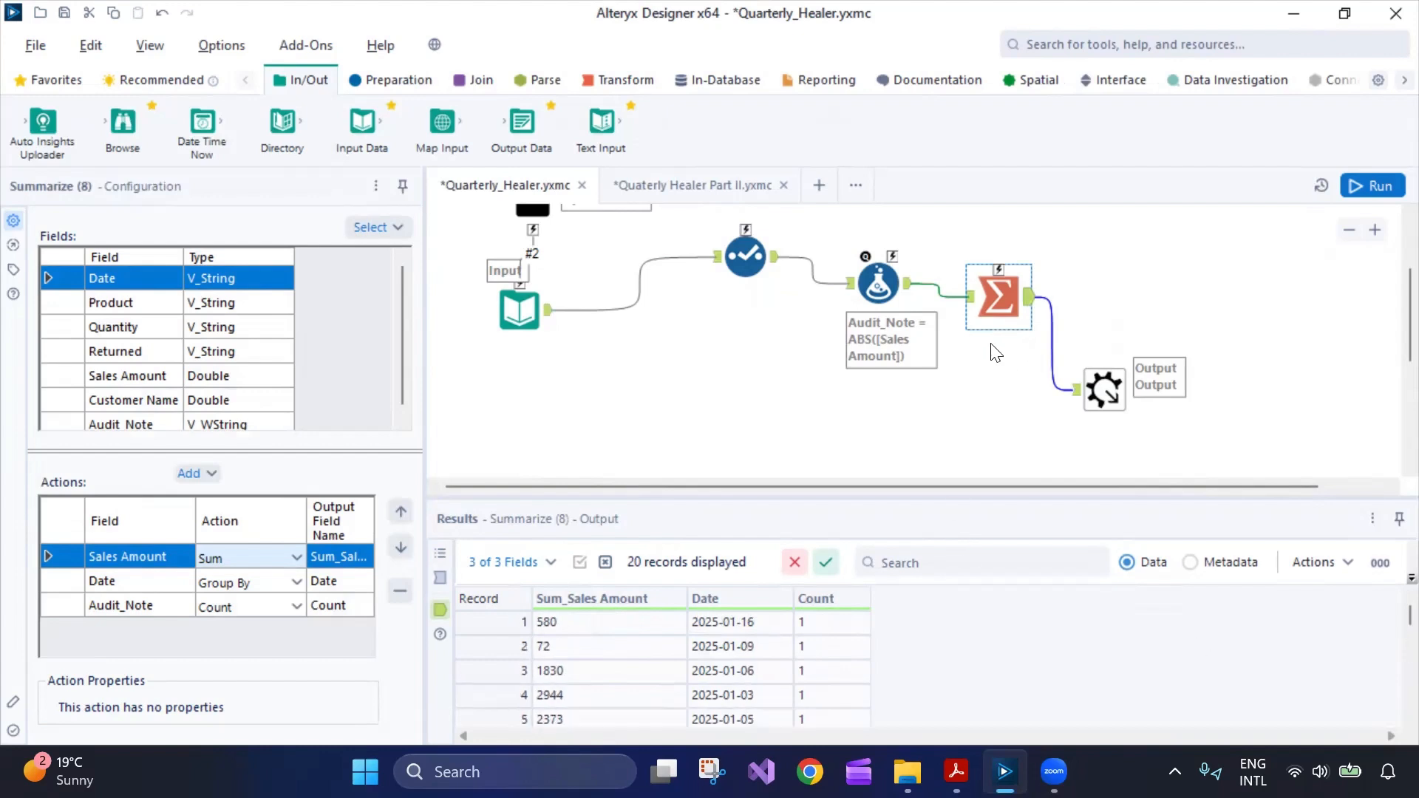
pyautogui.click(1101, 385)
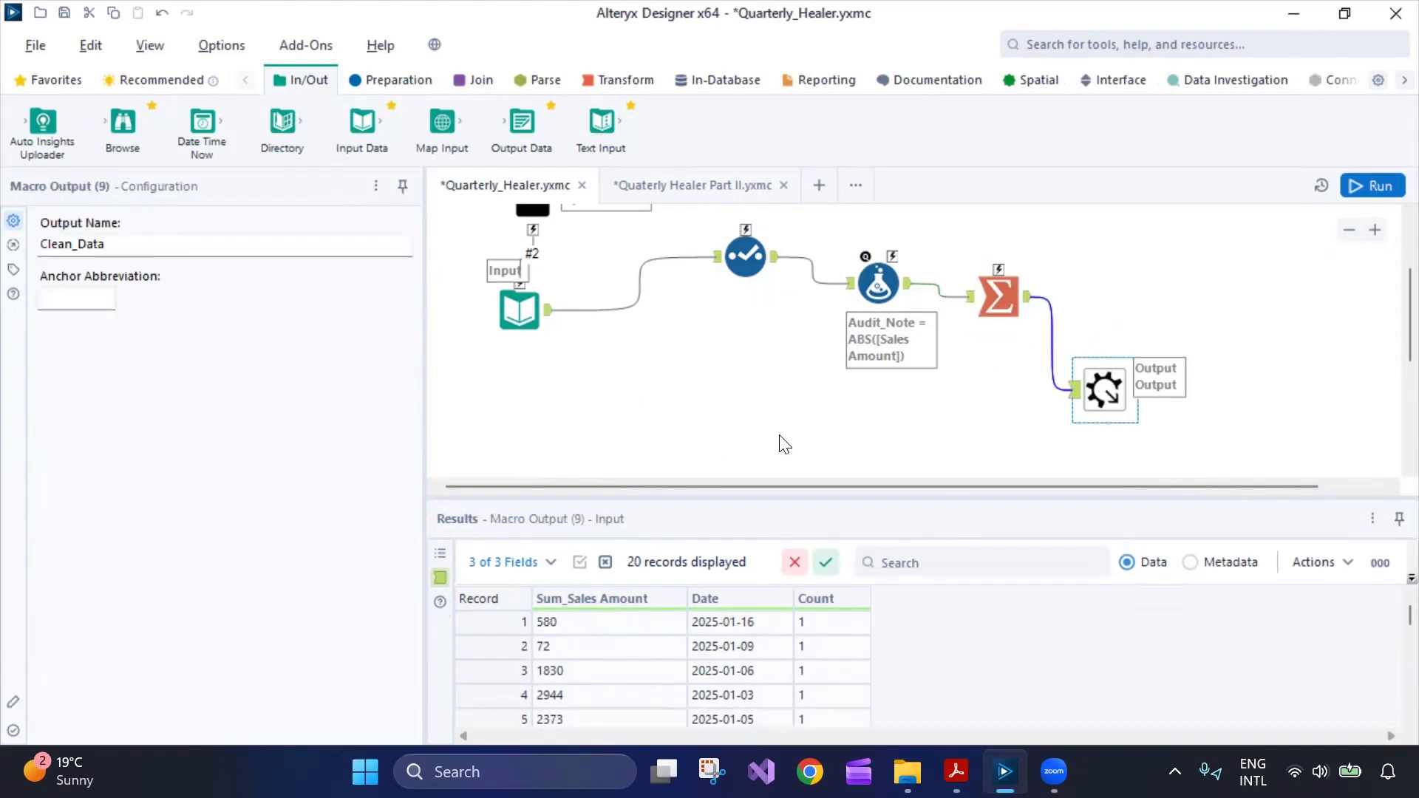
pyautogui.scroll(3, 806, 347)
pyautogui.click(625, 244)
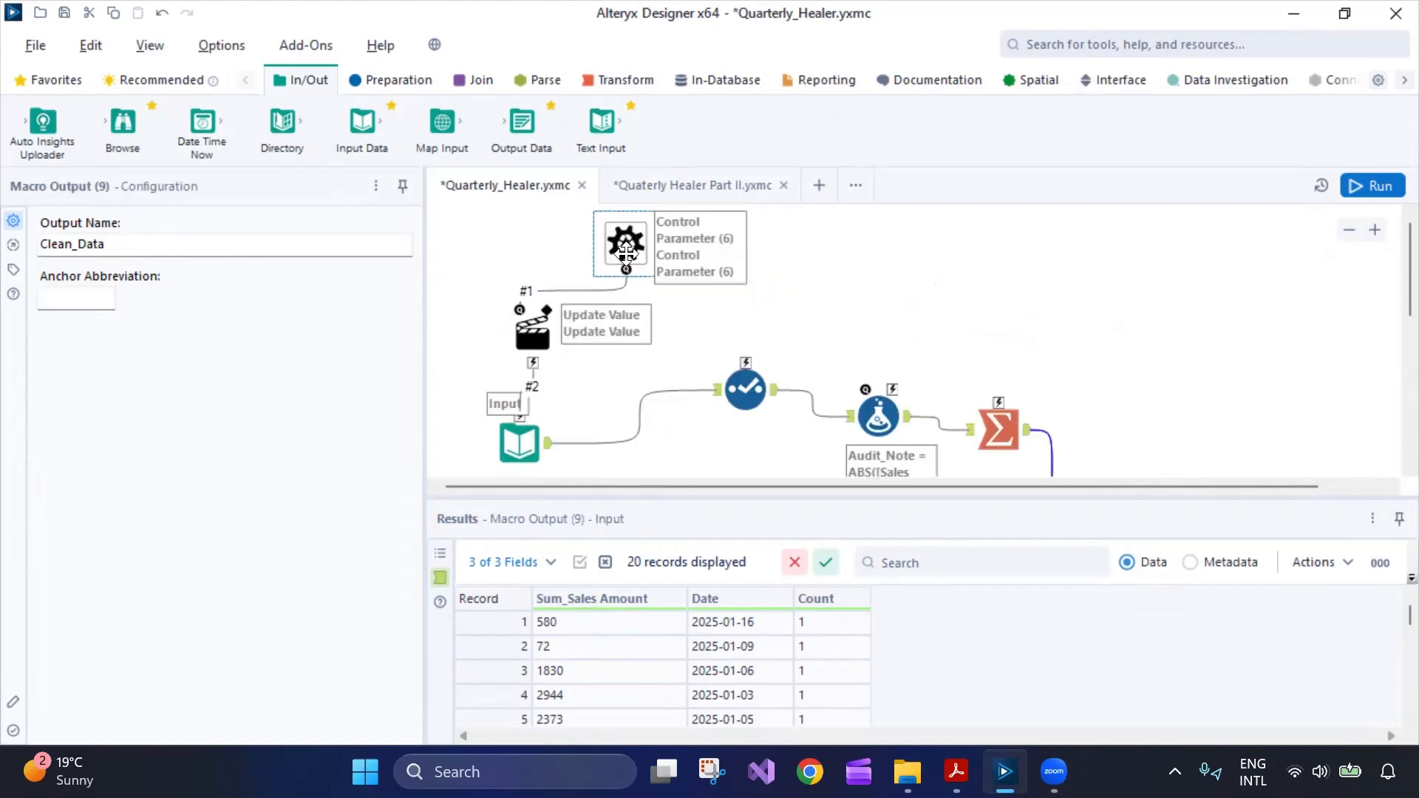
# In Quaterly Healer Part II, check the Directory tool's folder path and *.csv file specification.
pyautogui.click(703, 185)
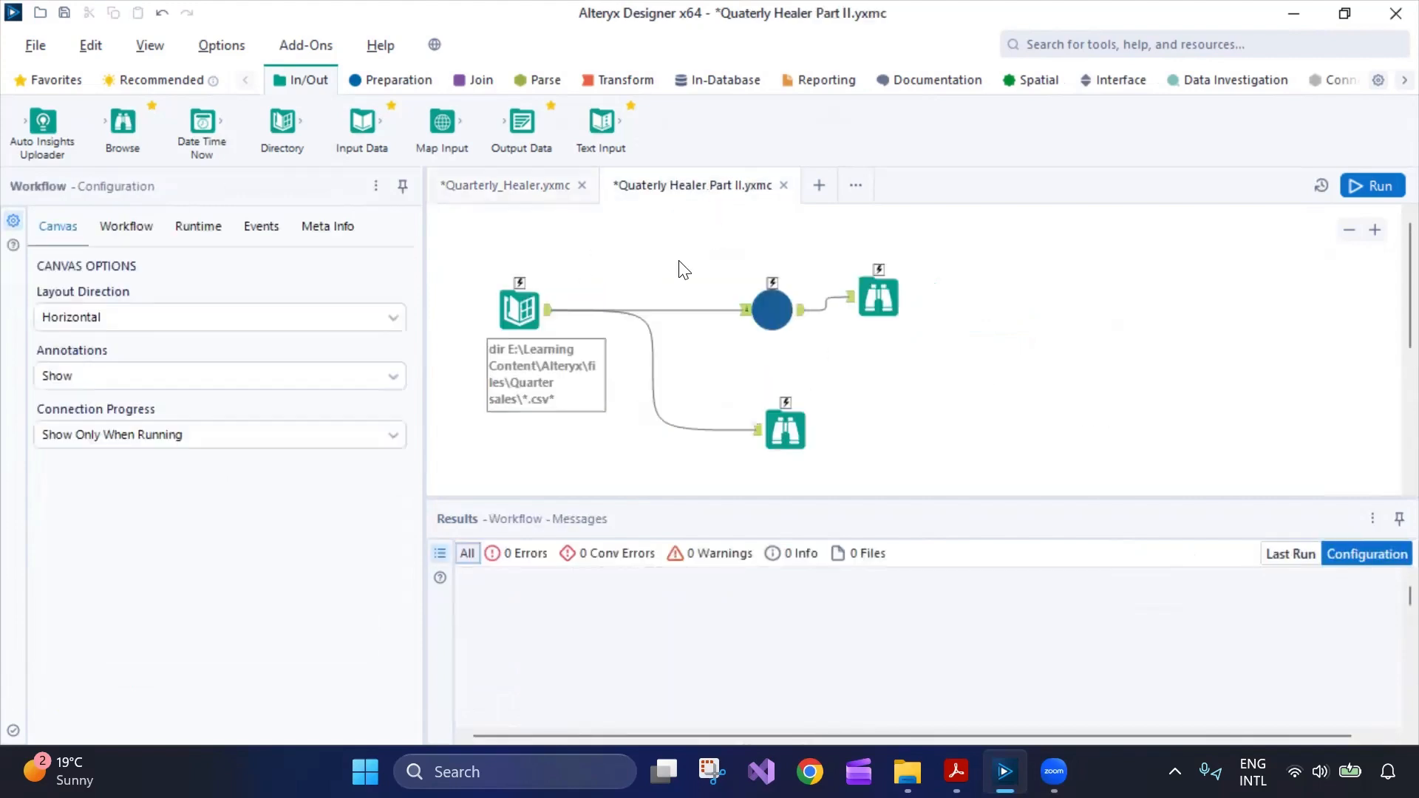
pyautogui.click(545, 325)
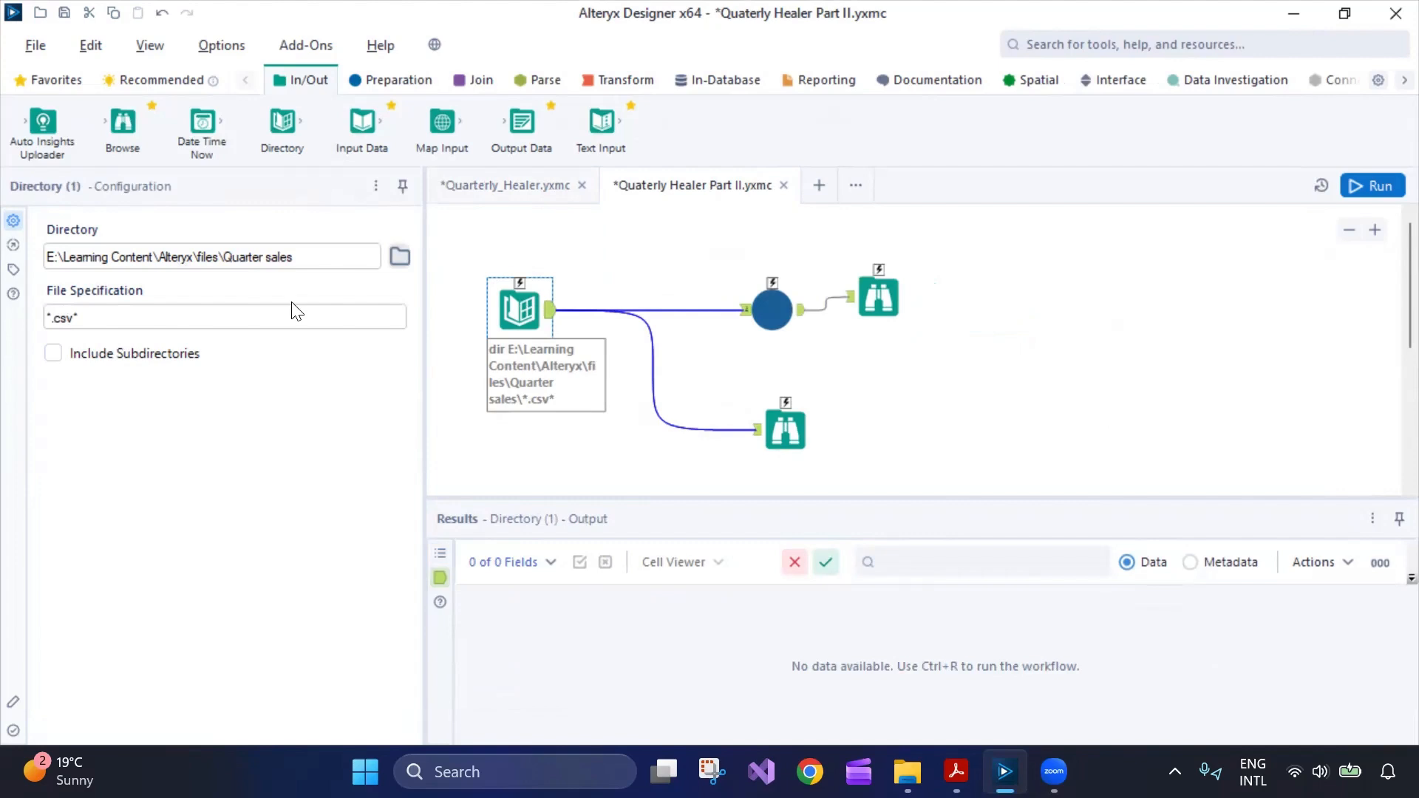
pyautogui.click(510, 186)
pyautogui.click(520, 442)
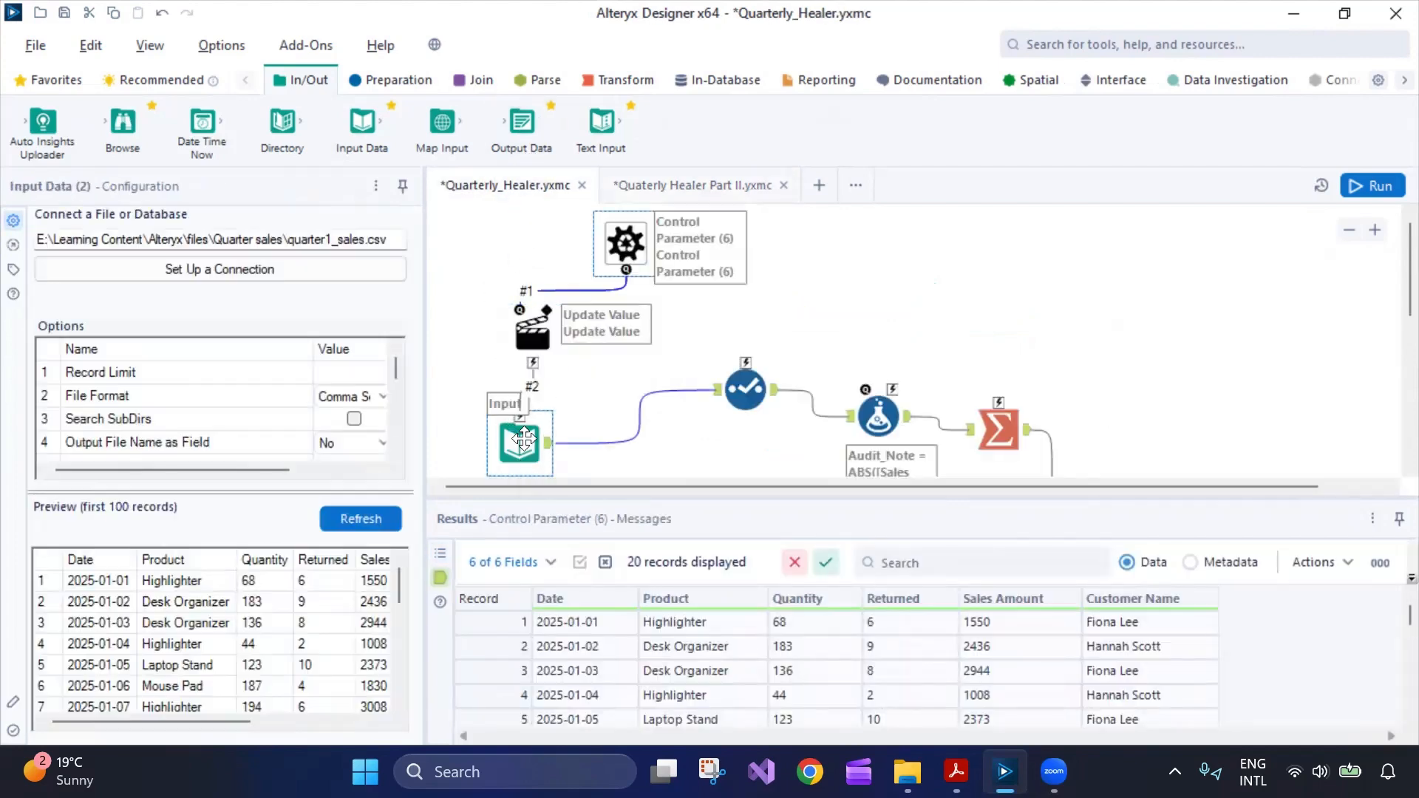
pyautogui.click(658, 184)
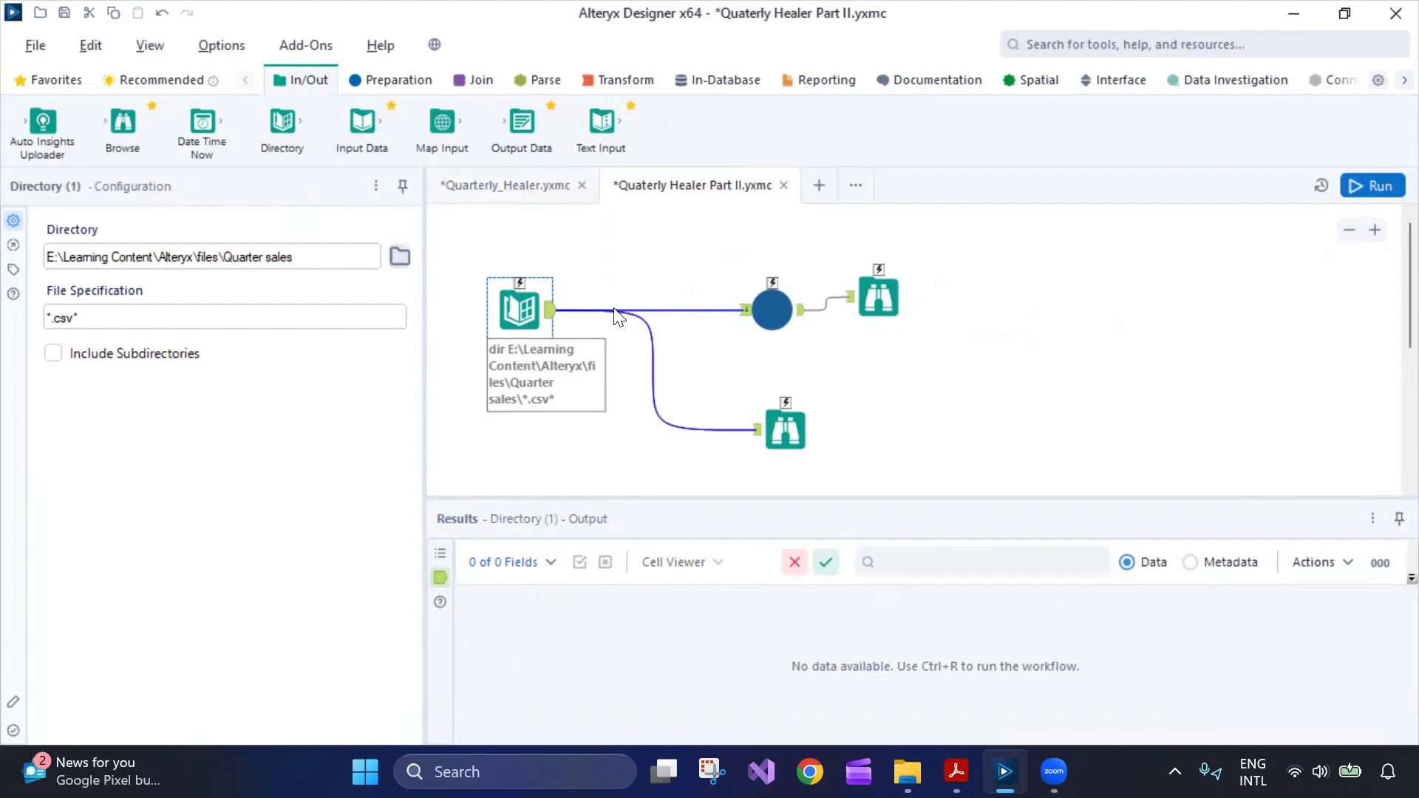
pyautogui.moveTo(323, 252); pyautogui.dragTo(32, 246)
pyautogui.click(310, 256)
pyautogui.moveTo(176, 317); pyautogui.dragTo(12, 312)
# Set the Quarterly_Healer macro's Control Parameter field to FullPath.
pyautogui.click(772, 310)
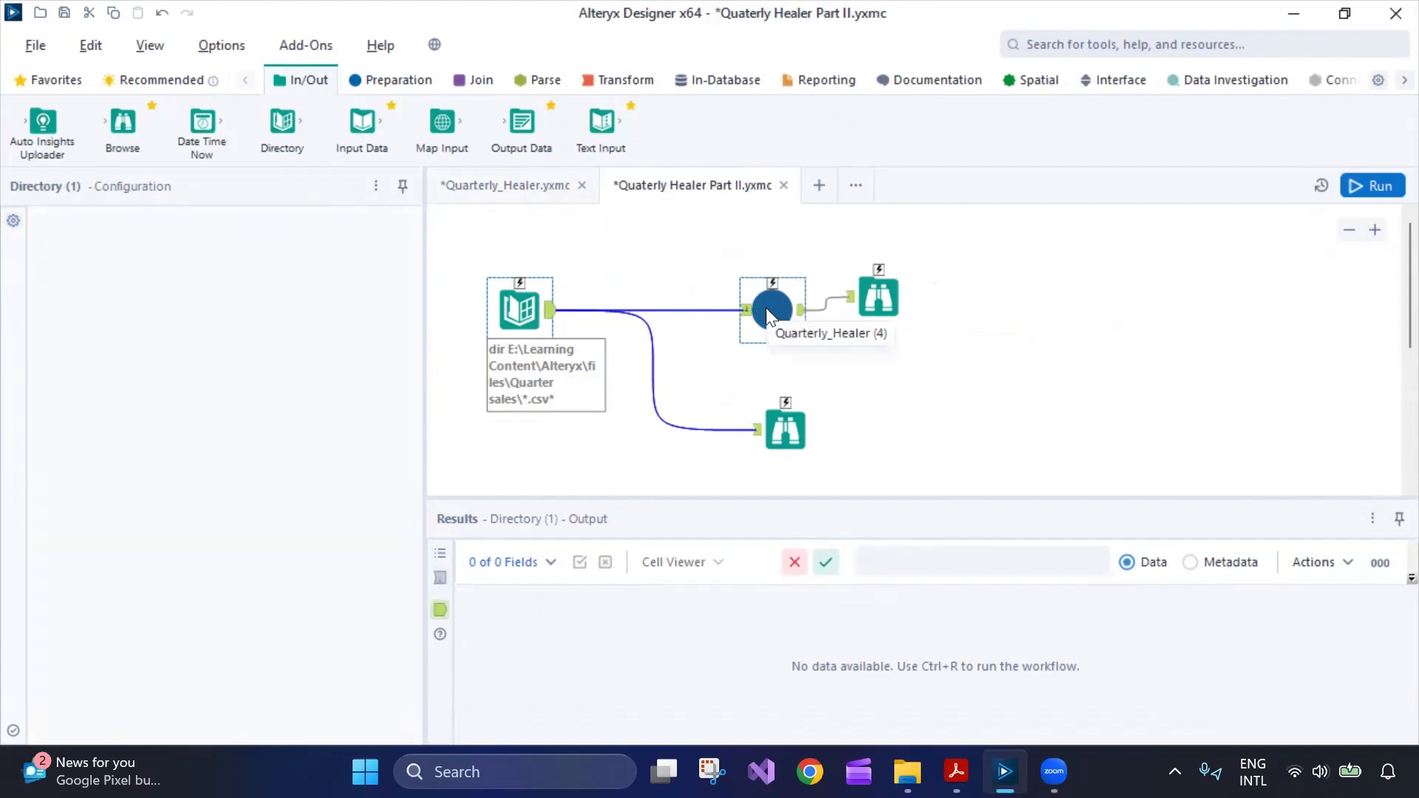
pyautogui.click(345, 289)
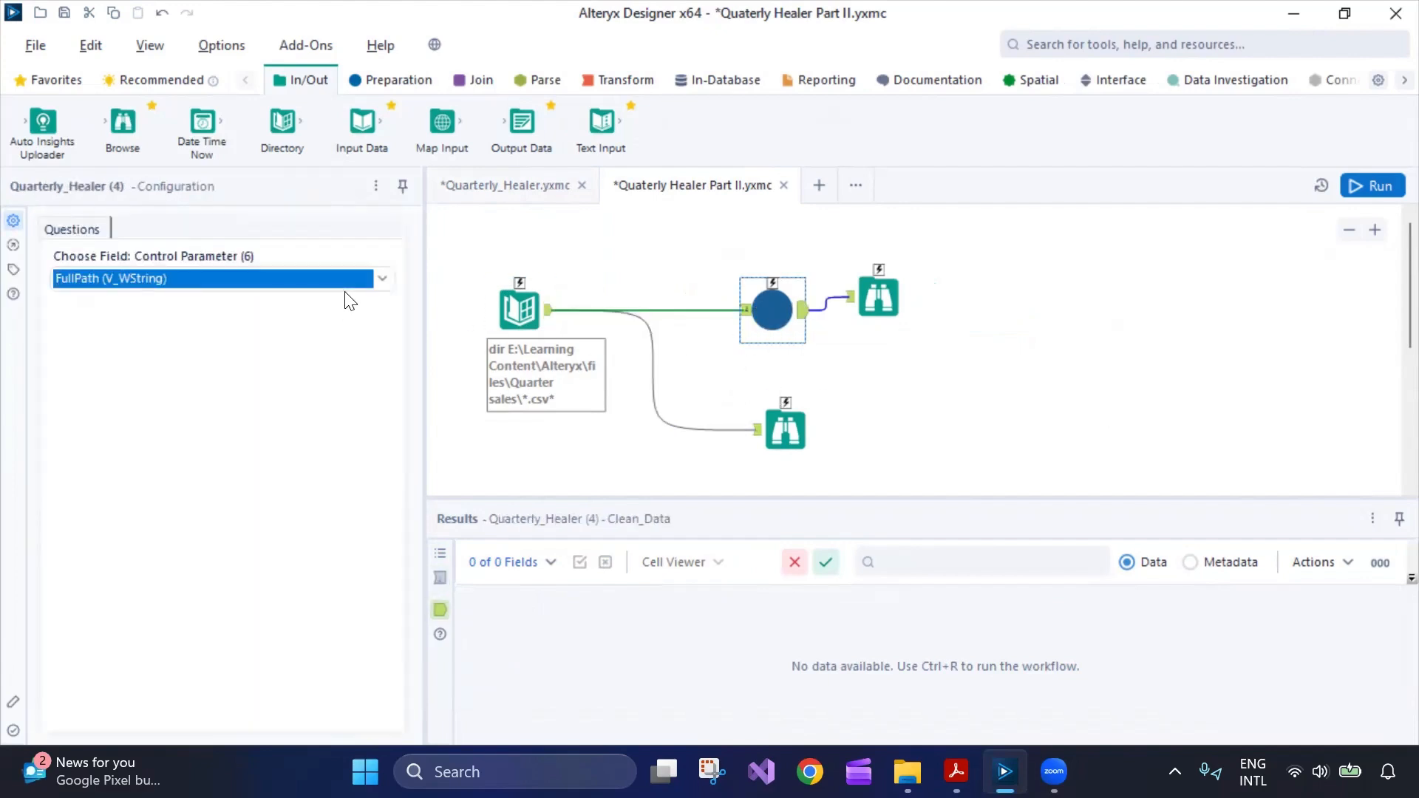
pyautogui.click(379, 283)
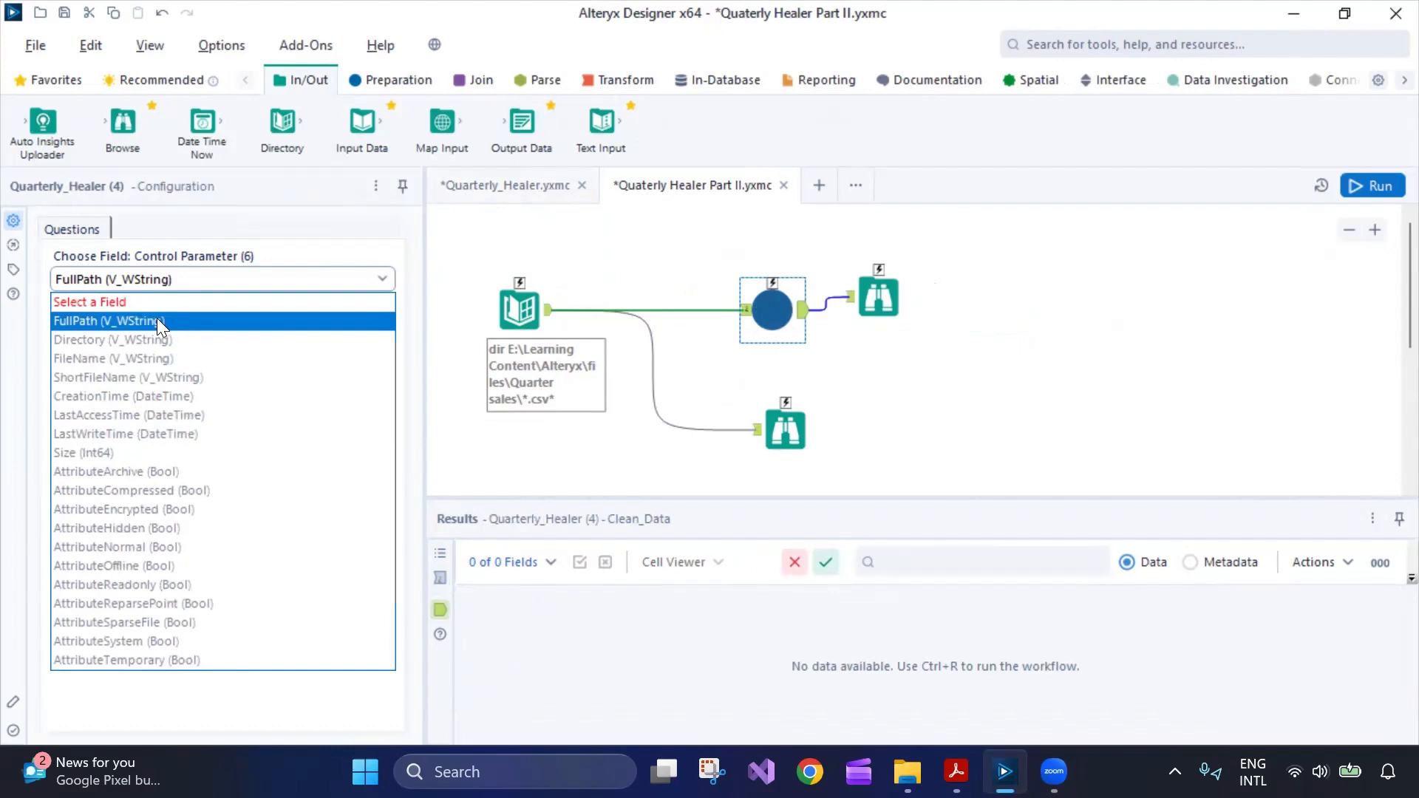
pyautogui.click(156, 318)
pyautogui.click(873, 314)
pyautogui.click(794, 433)
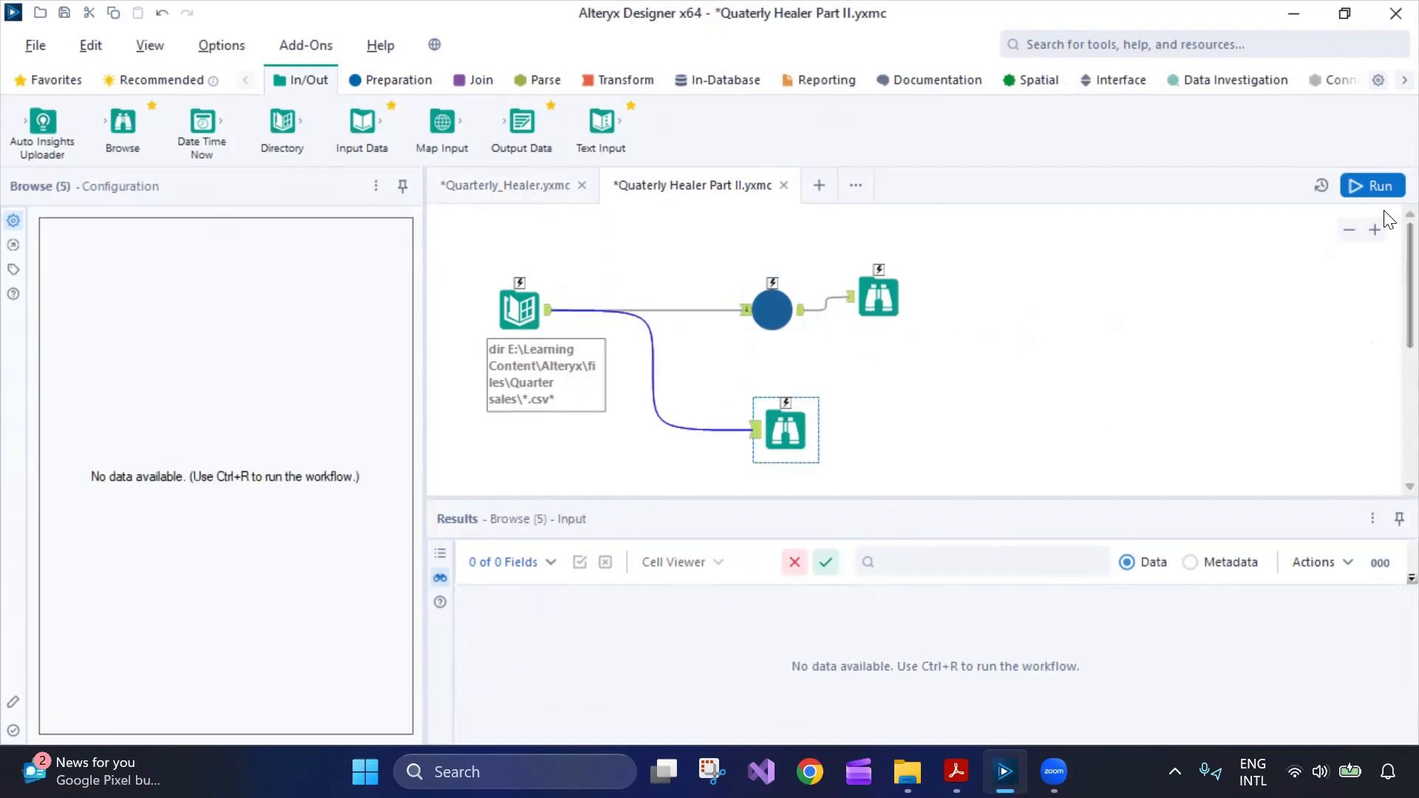
# Run the Part II workflow and view the macro's 80 summarized records.
pyautogui.click(1369, 189)
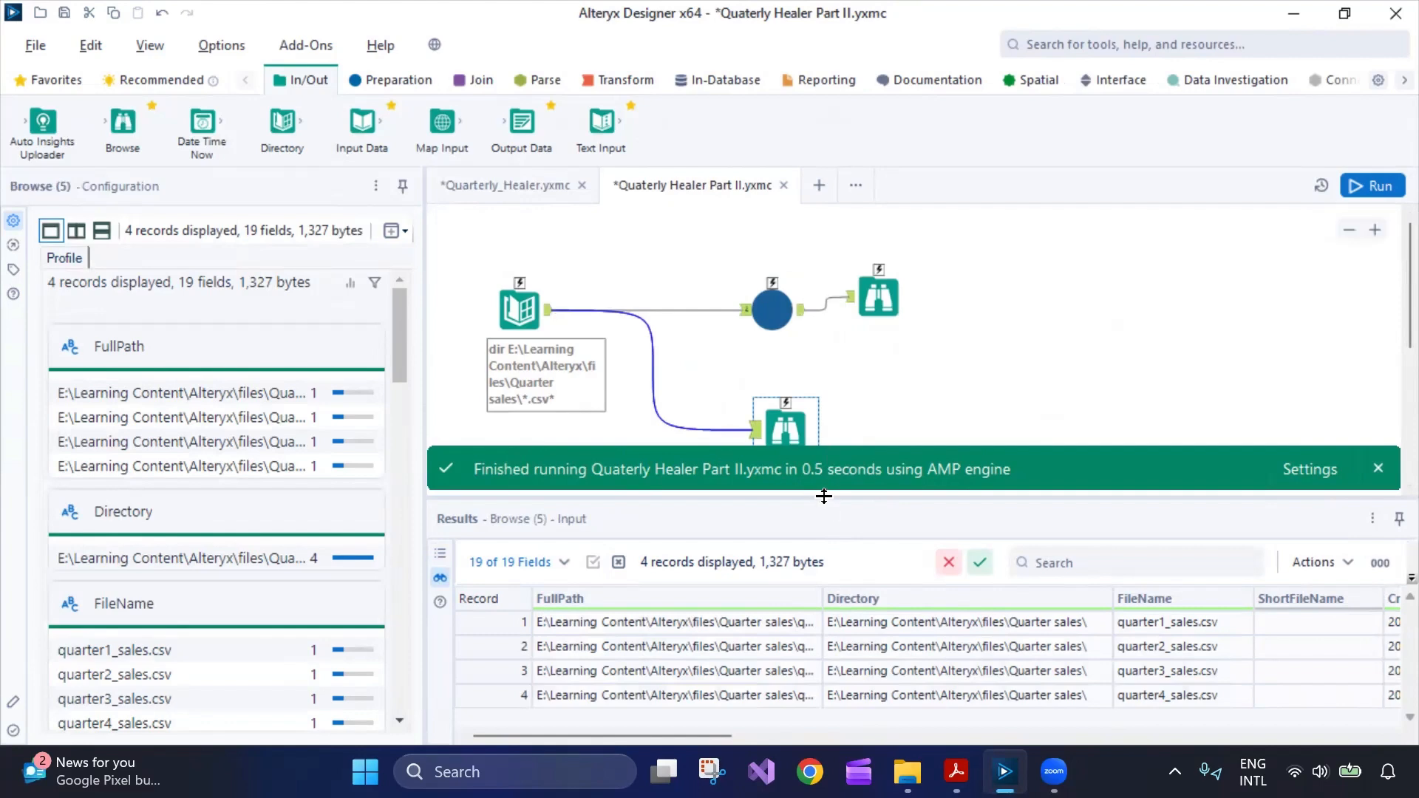
pyautogui.moveTo(710, 730); pyautogui.dragTo(1383, 725)
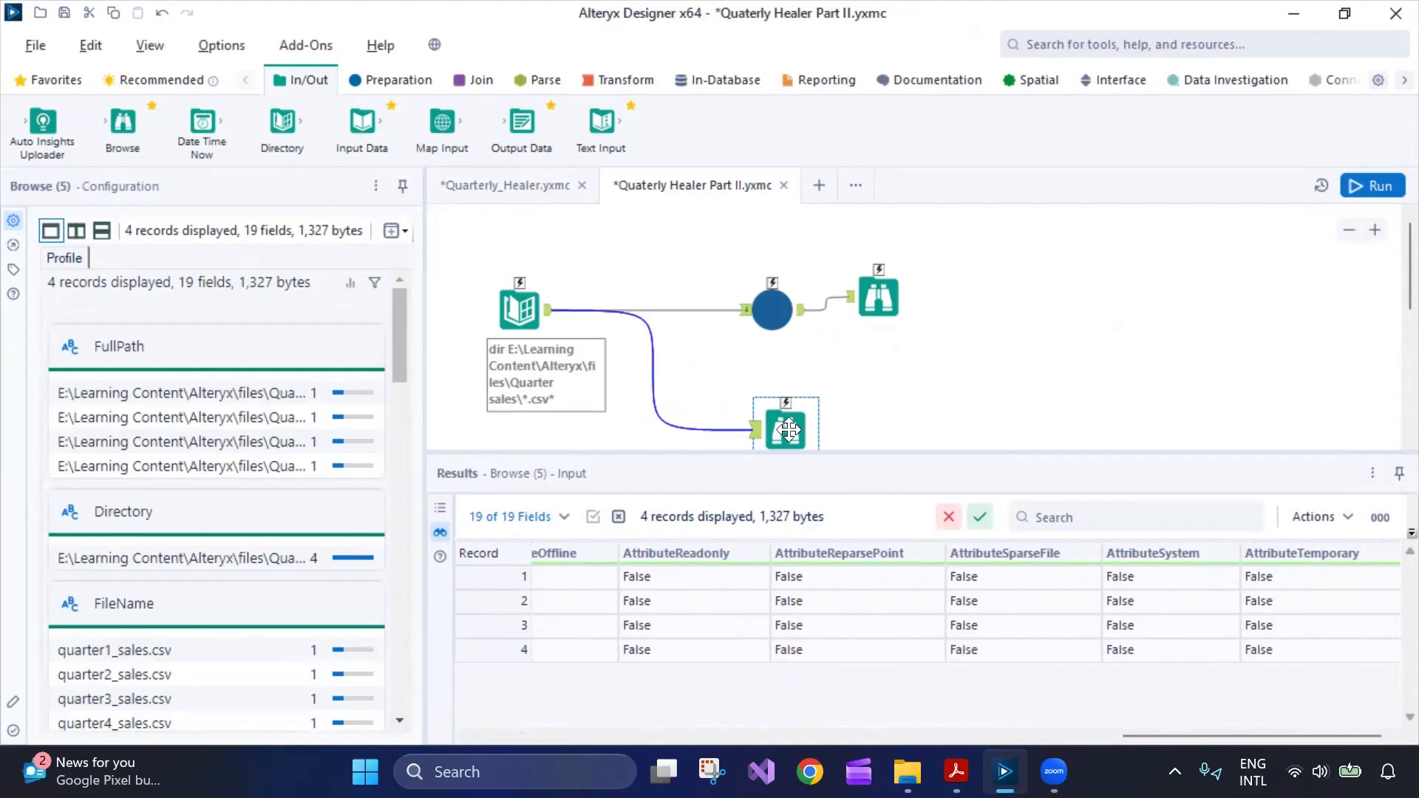
pyautogui.click(878, 300)
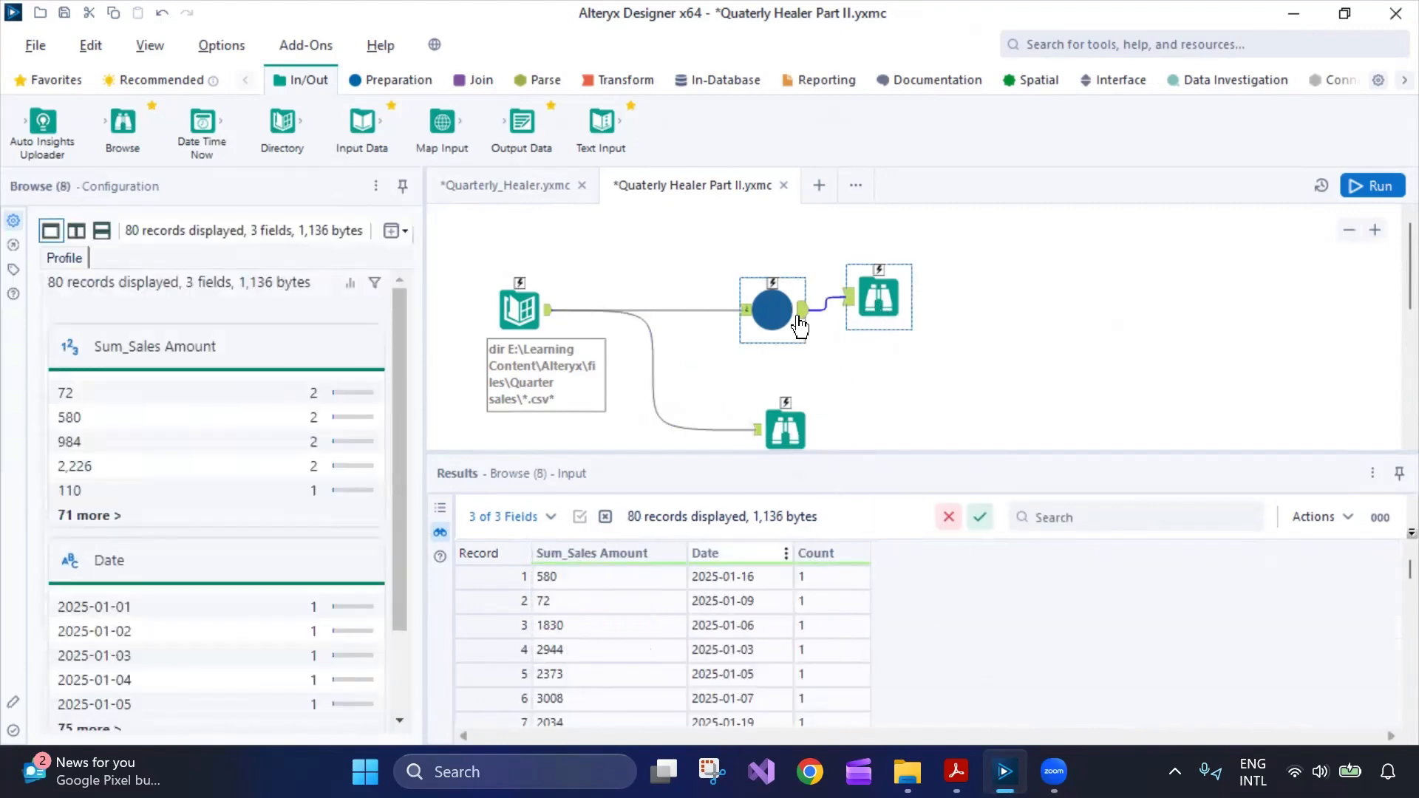
# Recheck the four-file listing and 80 records, review Directory settings, and return to Quarterly_Healer.
pyautogui.click(786, 429)
pyautogui.moveTo(788, 430); pyautogui.dragTo(833, 415)
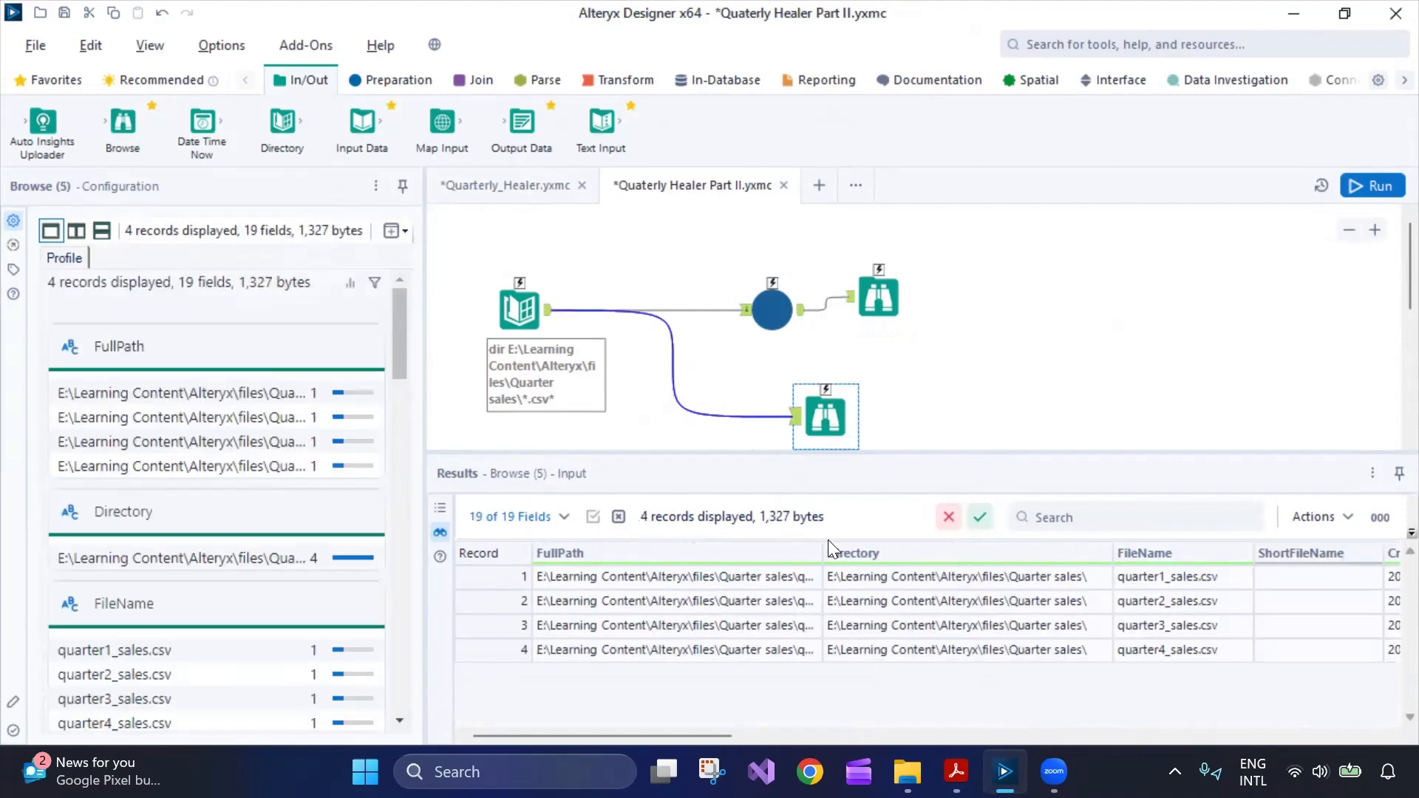
pyautogui.moveTo(691, 736); pyautogui.dragTo(828, 754)
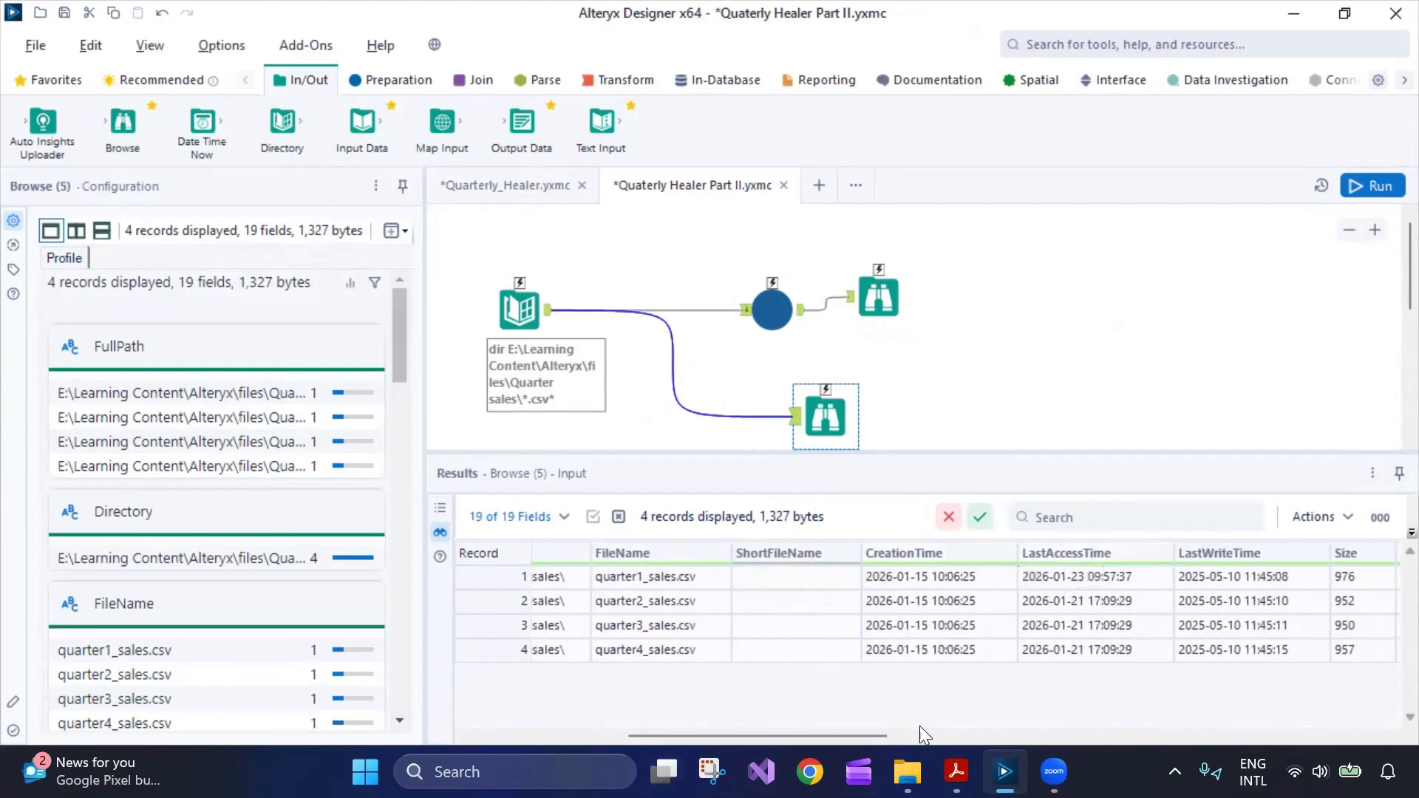
pyautogui.moveTo(858, 739); pyautogui.dragTo(1342, 643)
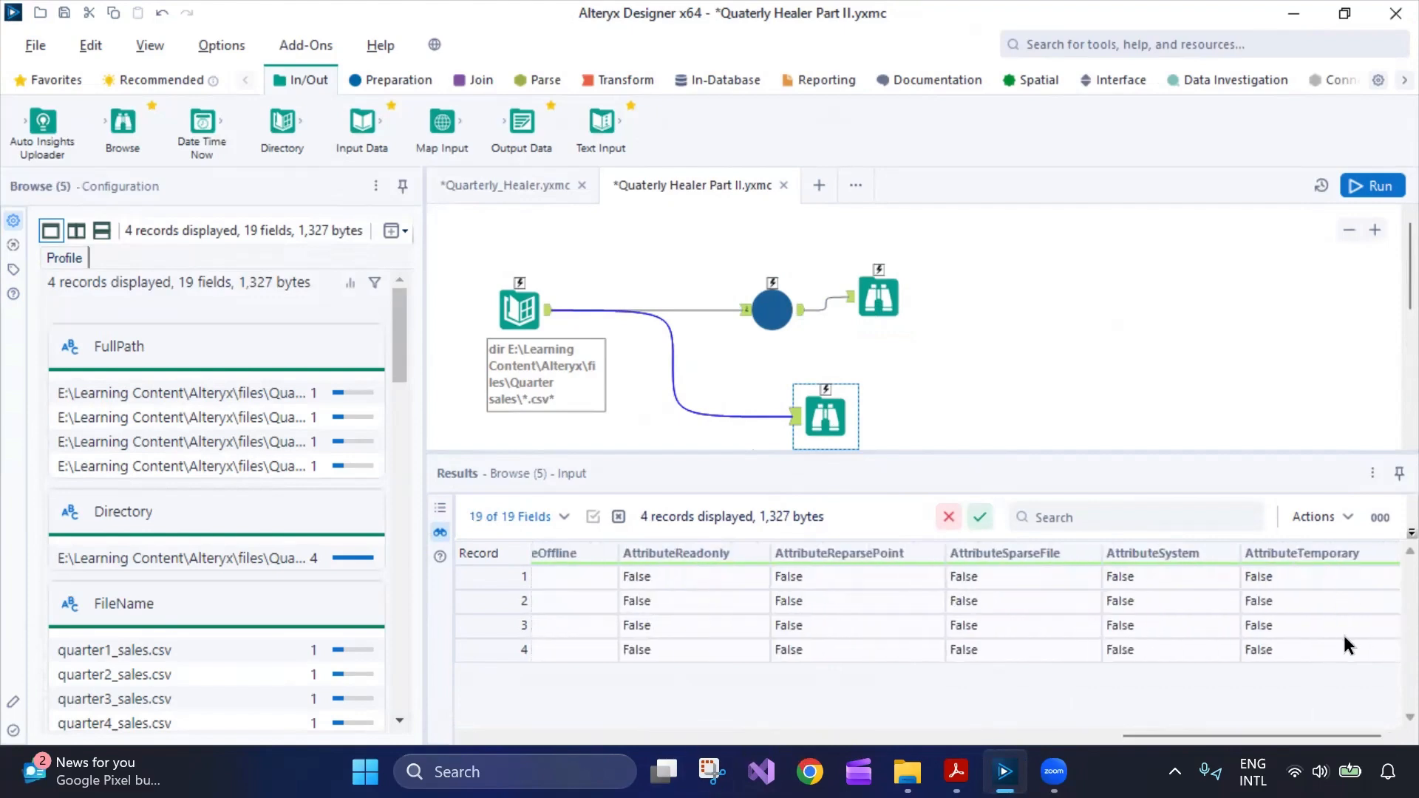
pyautogui.click(880, 297)
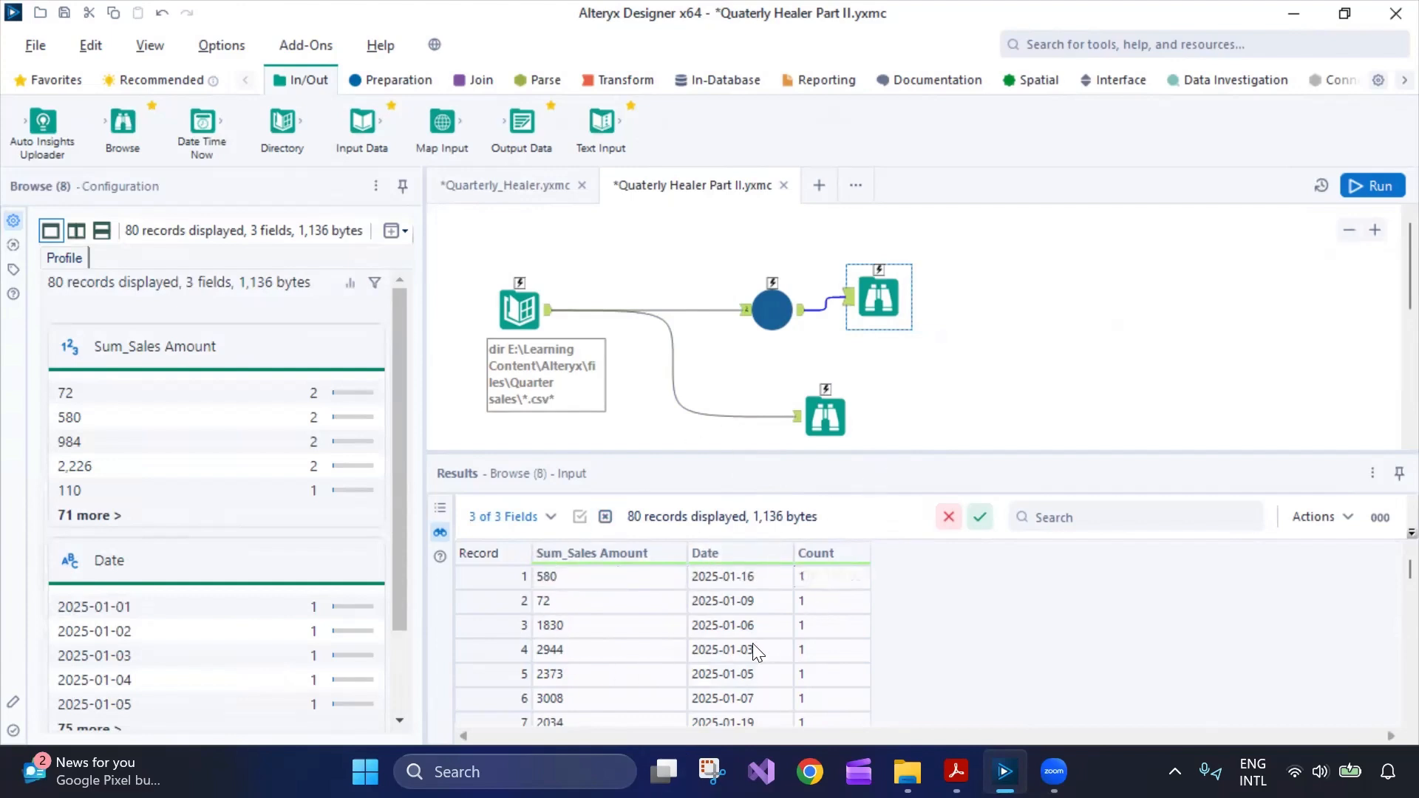
pyautogui.moveTo(1384, 572)
pyautogui.mouseDown()
pyautogui.moveTo(1384, 708)
pyautogui.moveTo(1384, 573)
pyautogui.mouseUp()
pyautogui.click(519, 309)
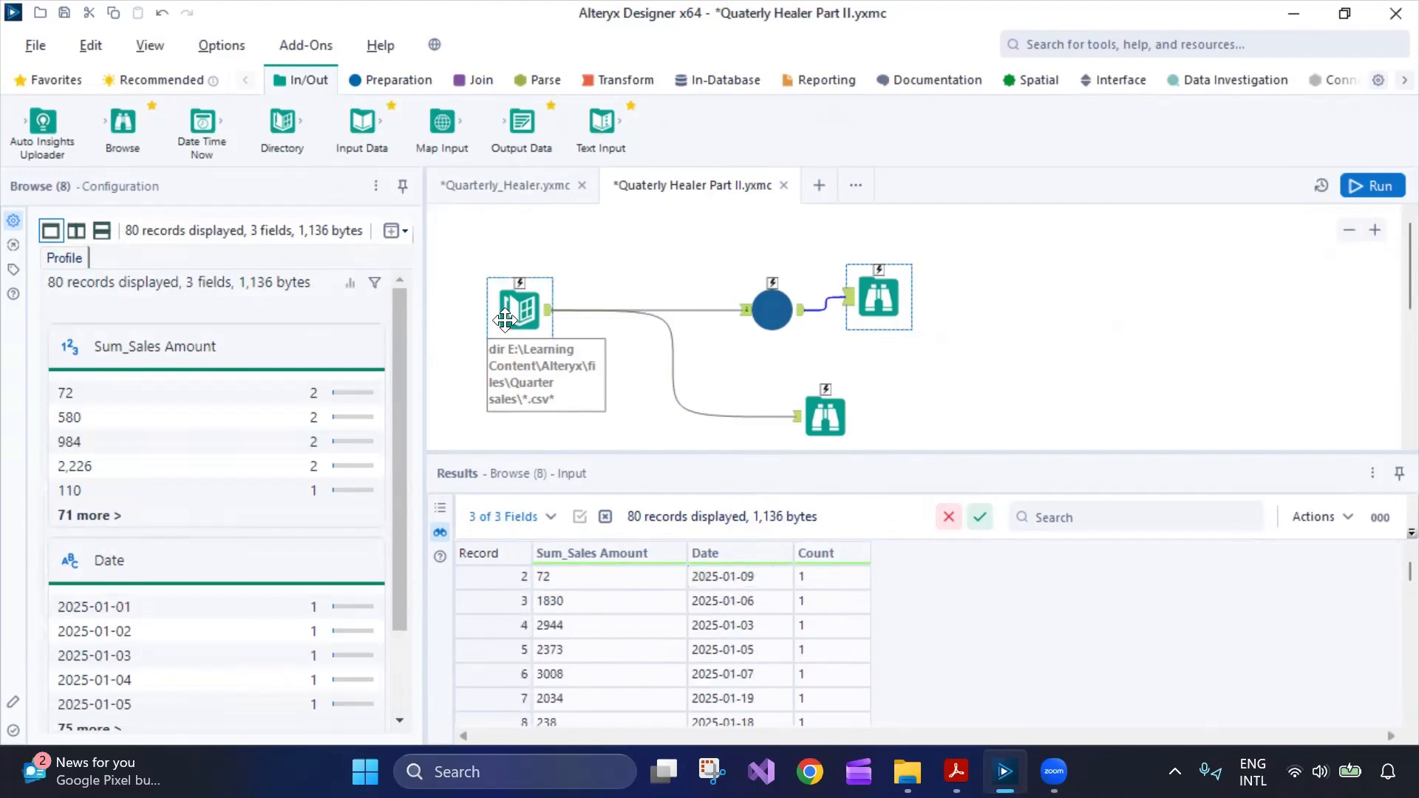
pyautogui.click(519, 185)
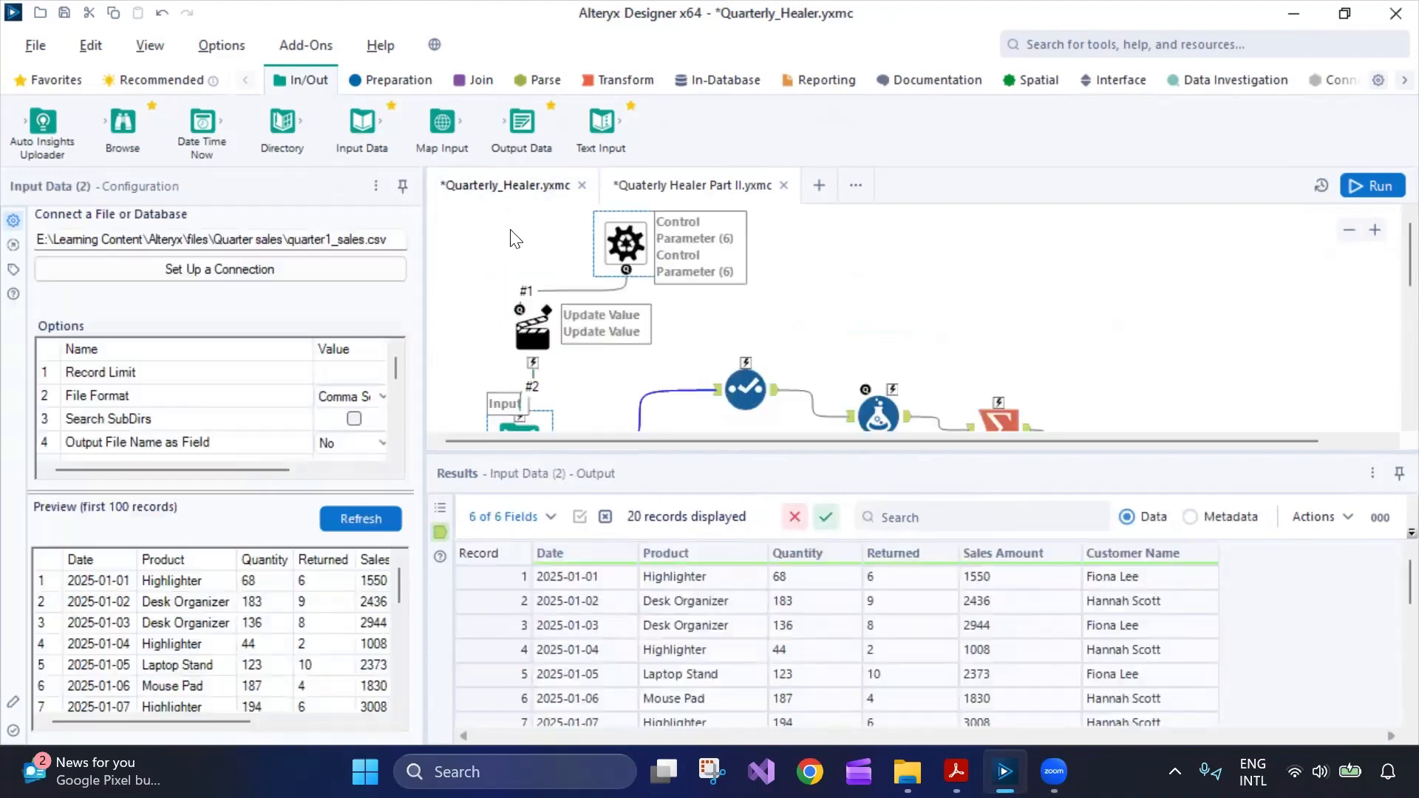
# Add Product as a Group By field in the macro's Summarize tool and save the macro.
pyautogui.scroll(-1, 884, 317)
pyautogui.click(999, 340)
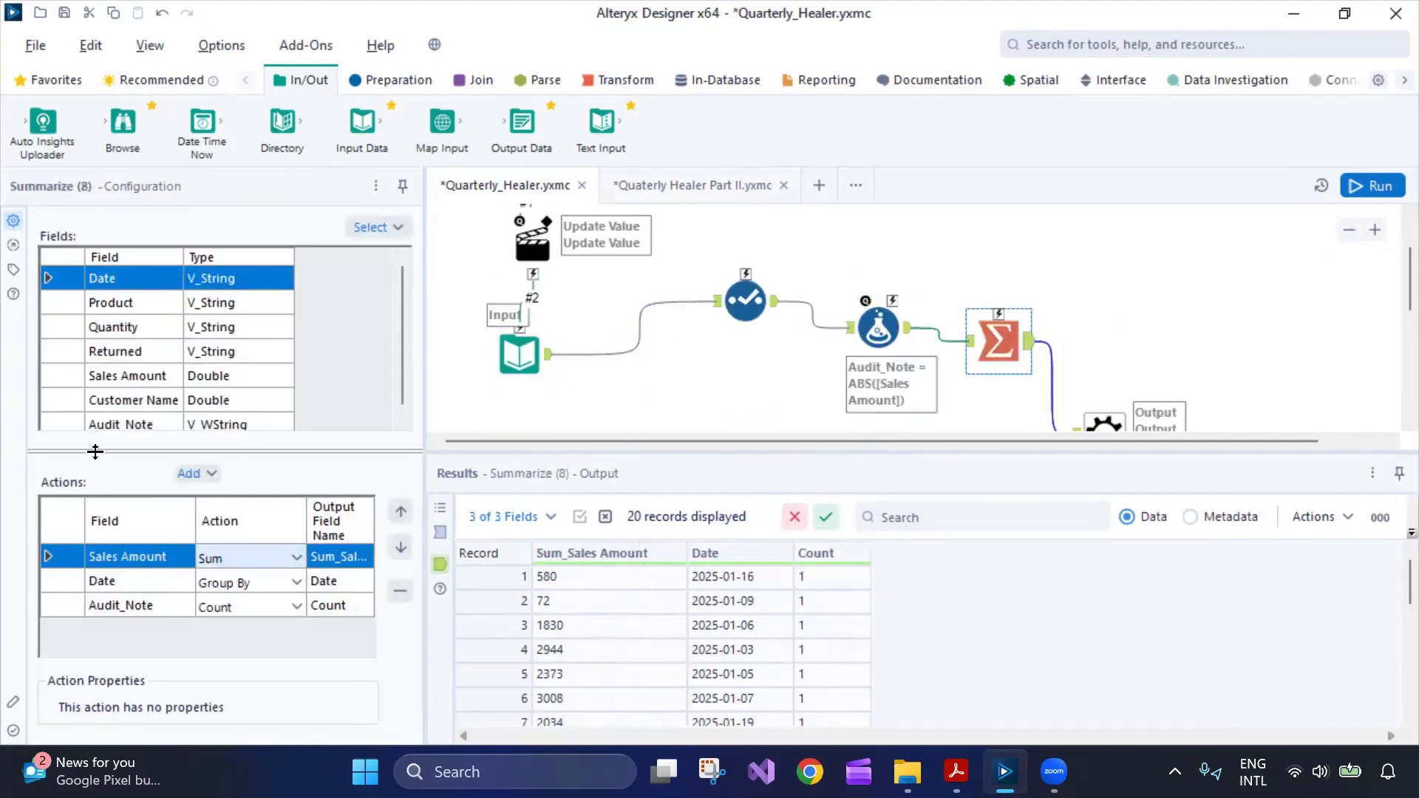
pyautogui.click(76, 304)
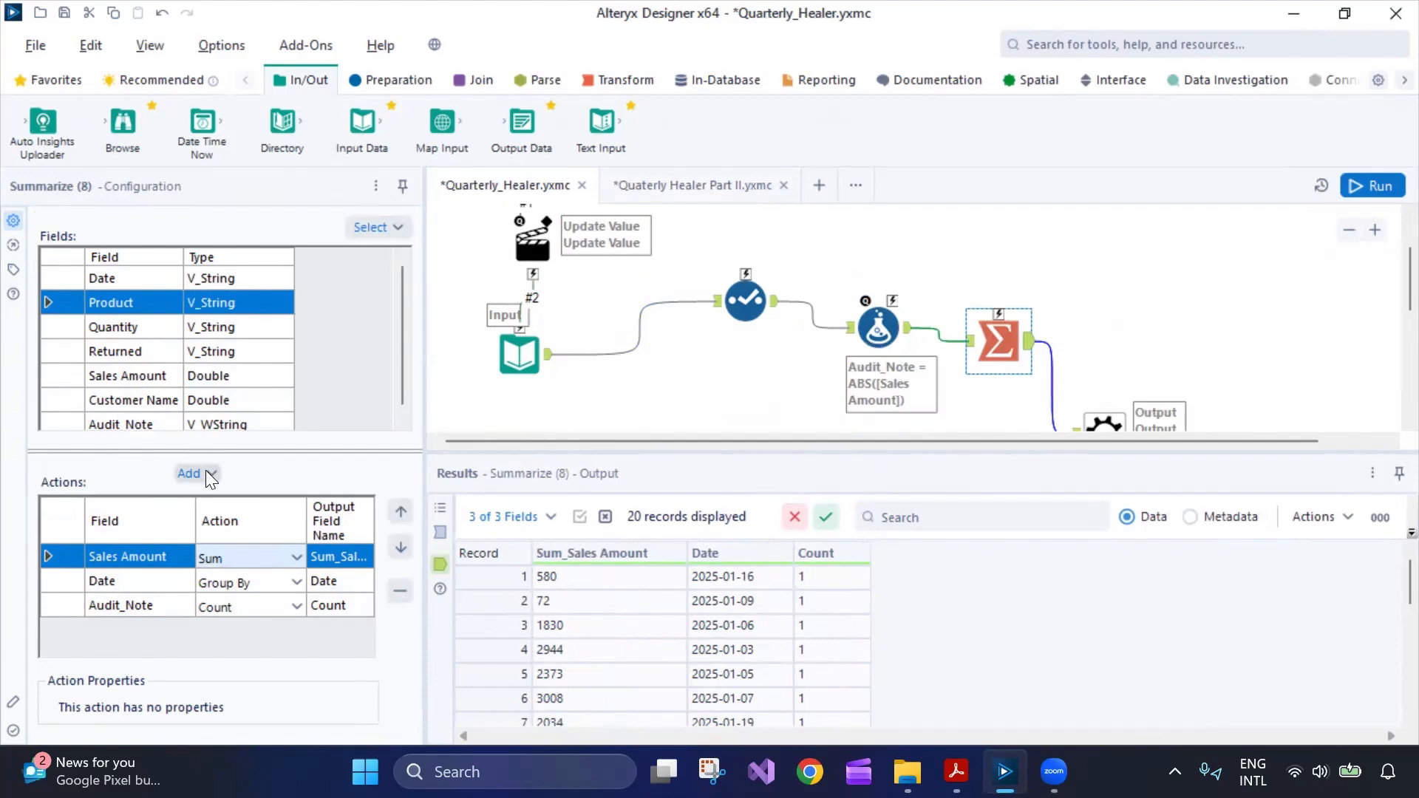
pyautogui.scroll(-1, 130, 407)
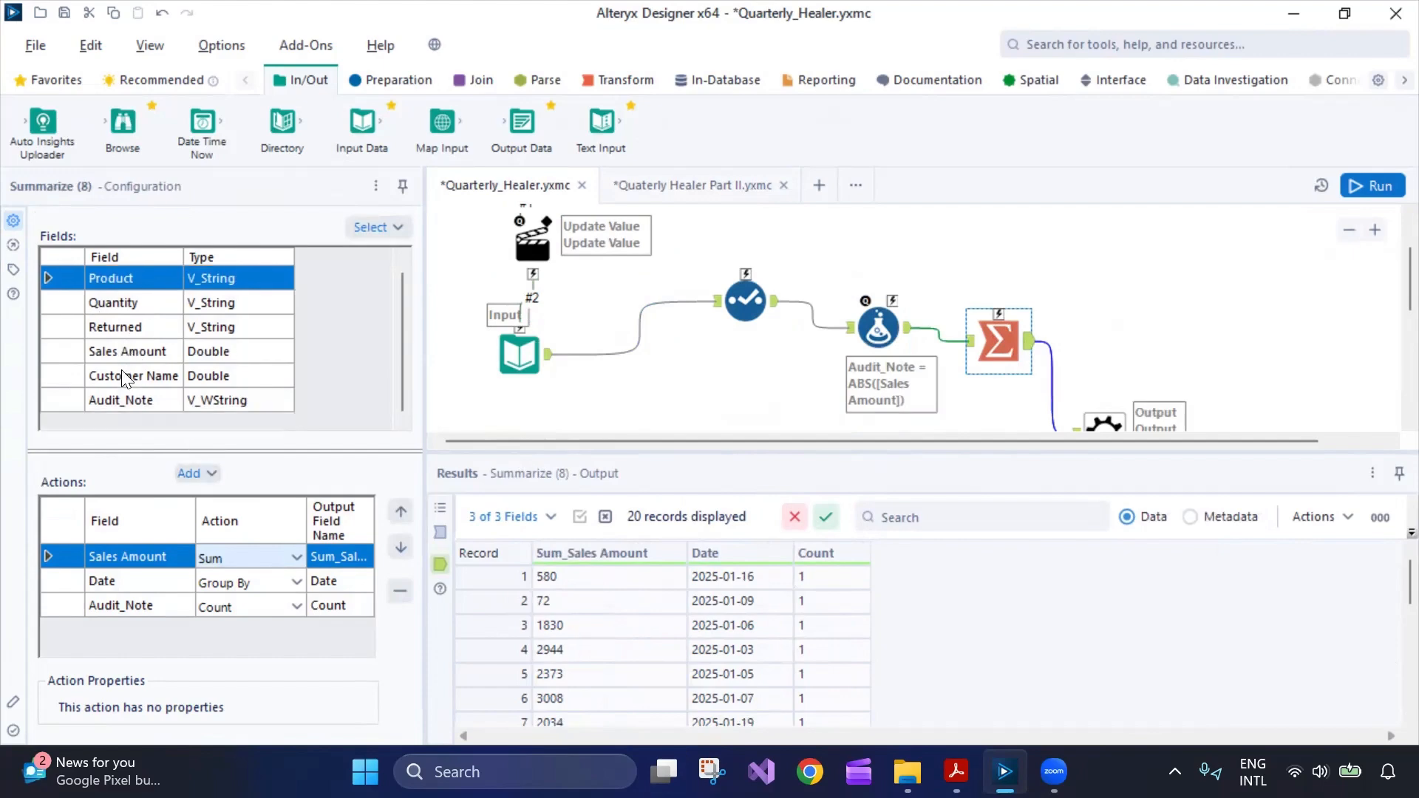
pyautogui.click(216, 470)
pyautogui.click(237, 357)
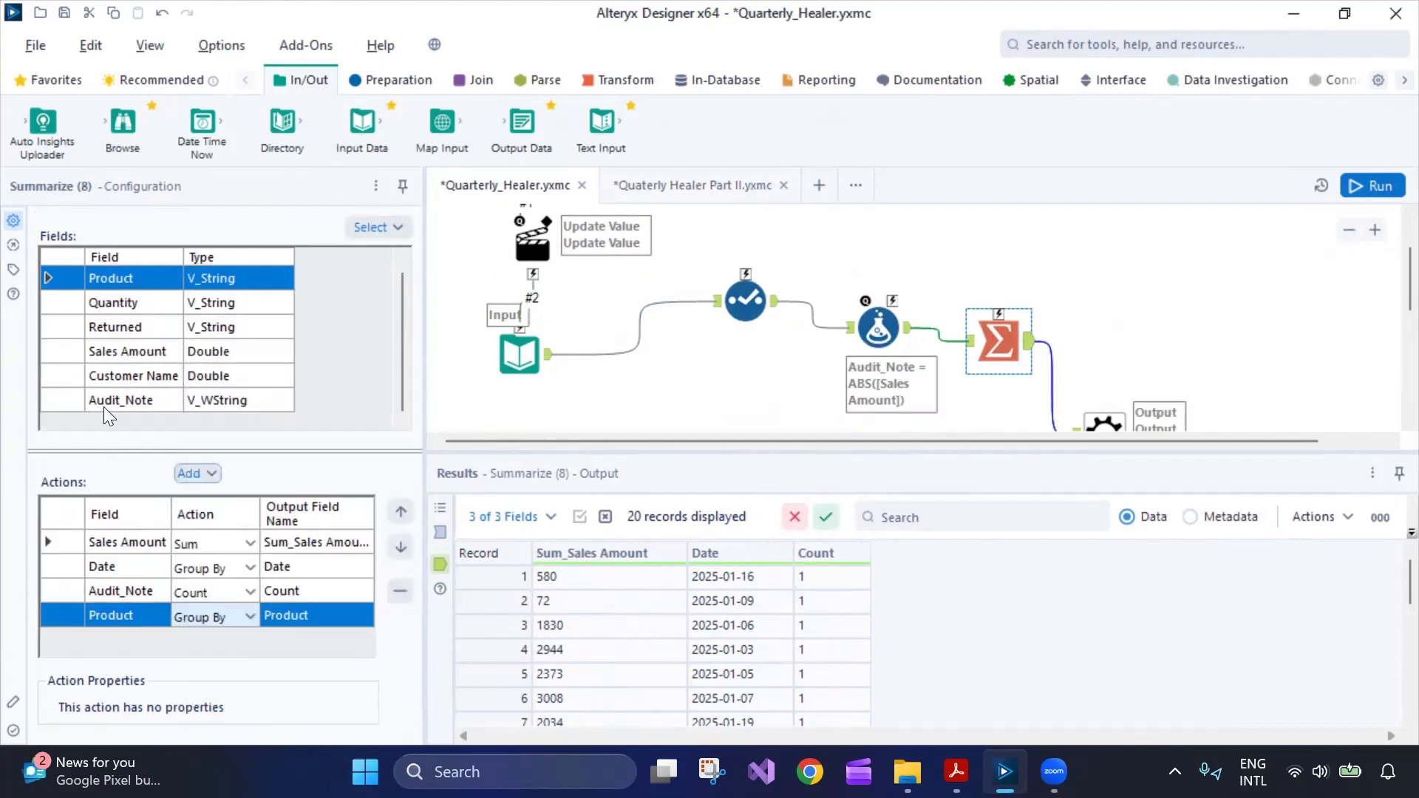
pyautogui.click(65, 375)
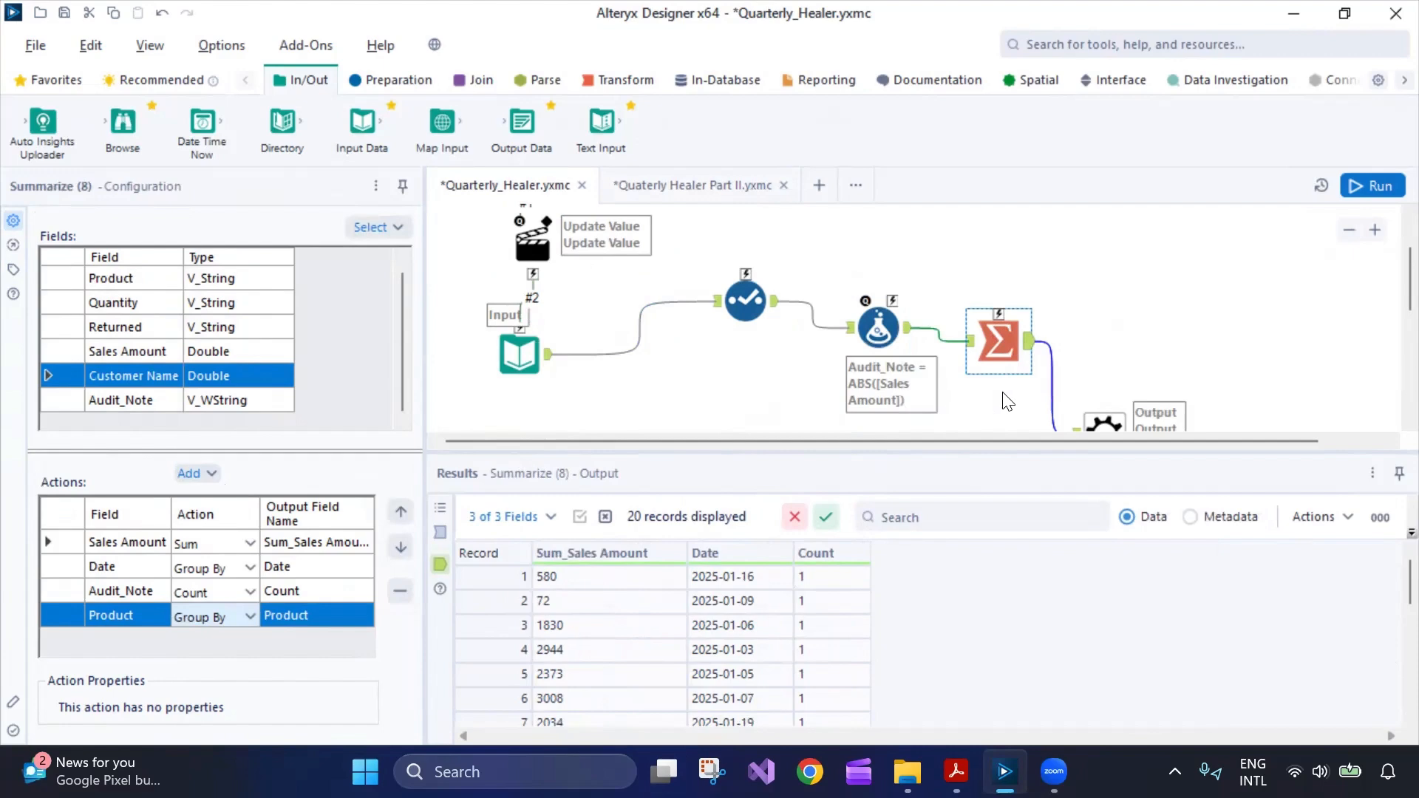
pyautogui.hotkey('ctrl', 's')
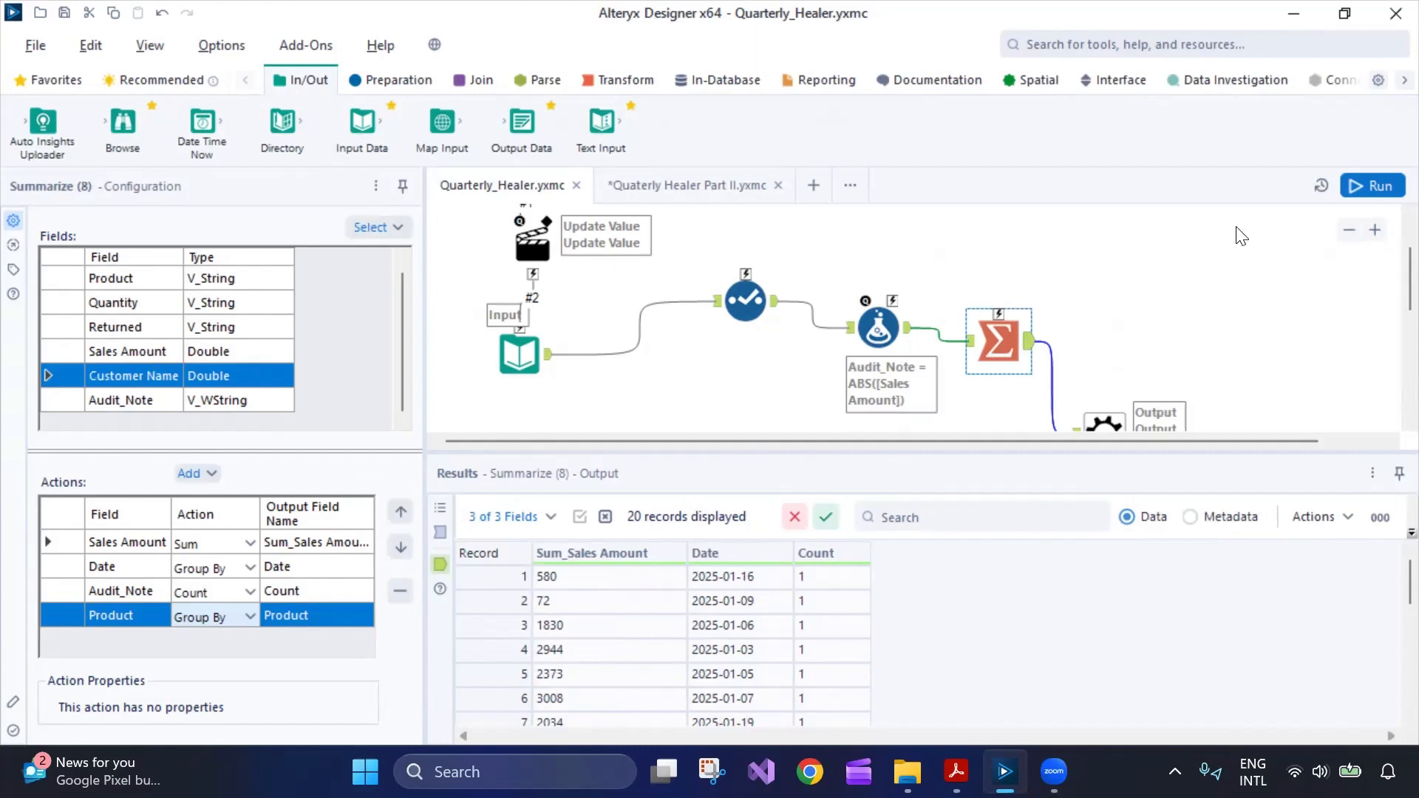
# Run the macro, confirm the Summarize output has a Product column, and select the quarter1_sales.csv input path.
pyautogui.click(1369, 187)
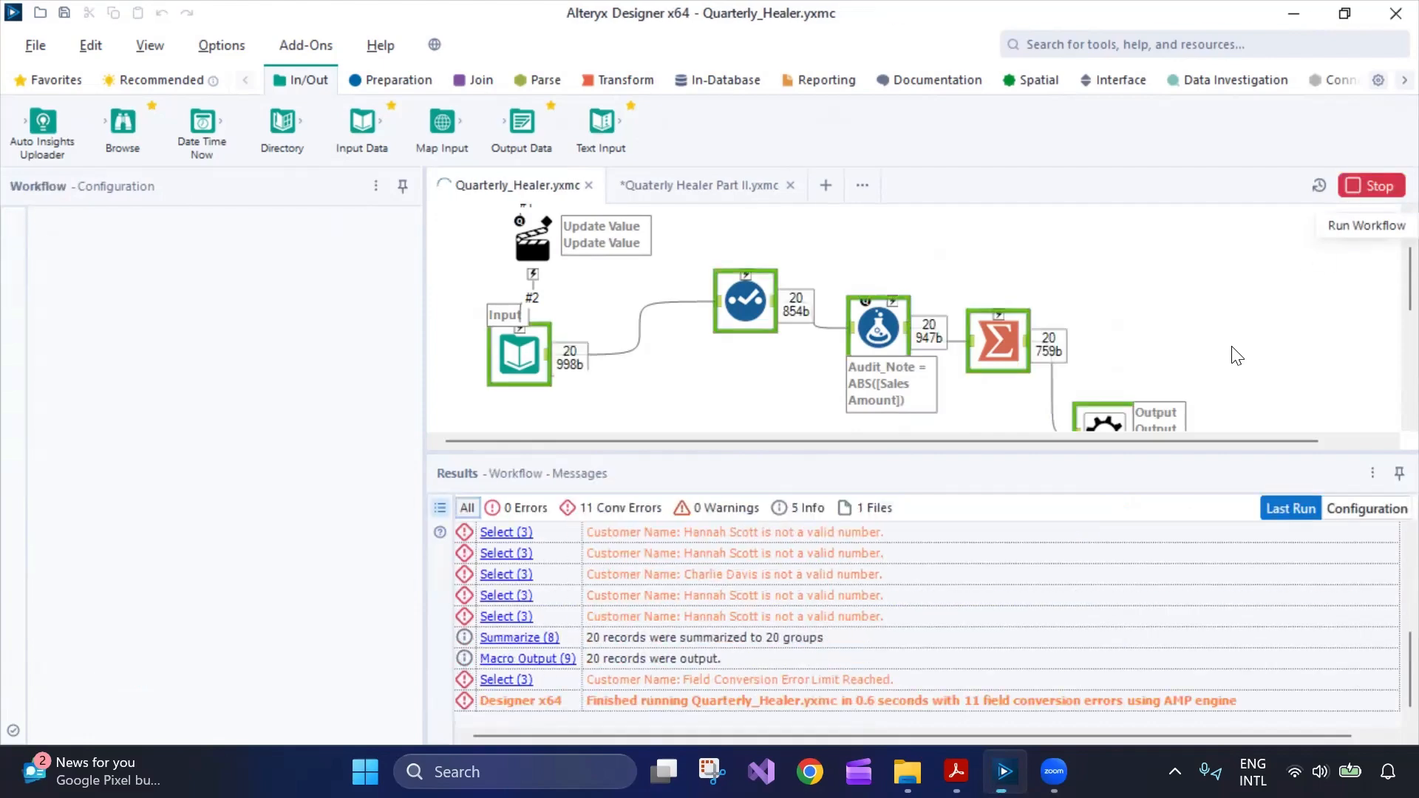
pyautogui.click(1026, 343)
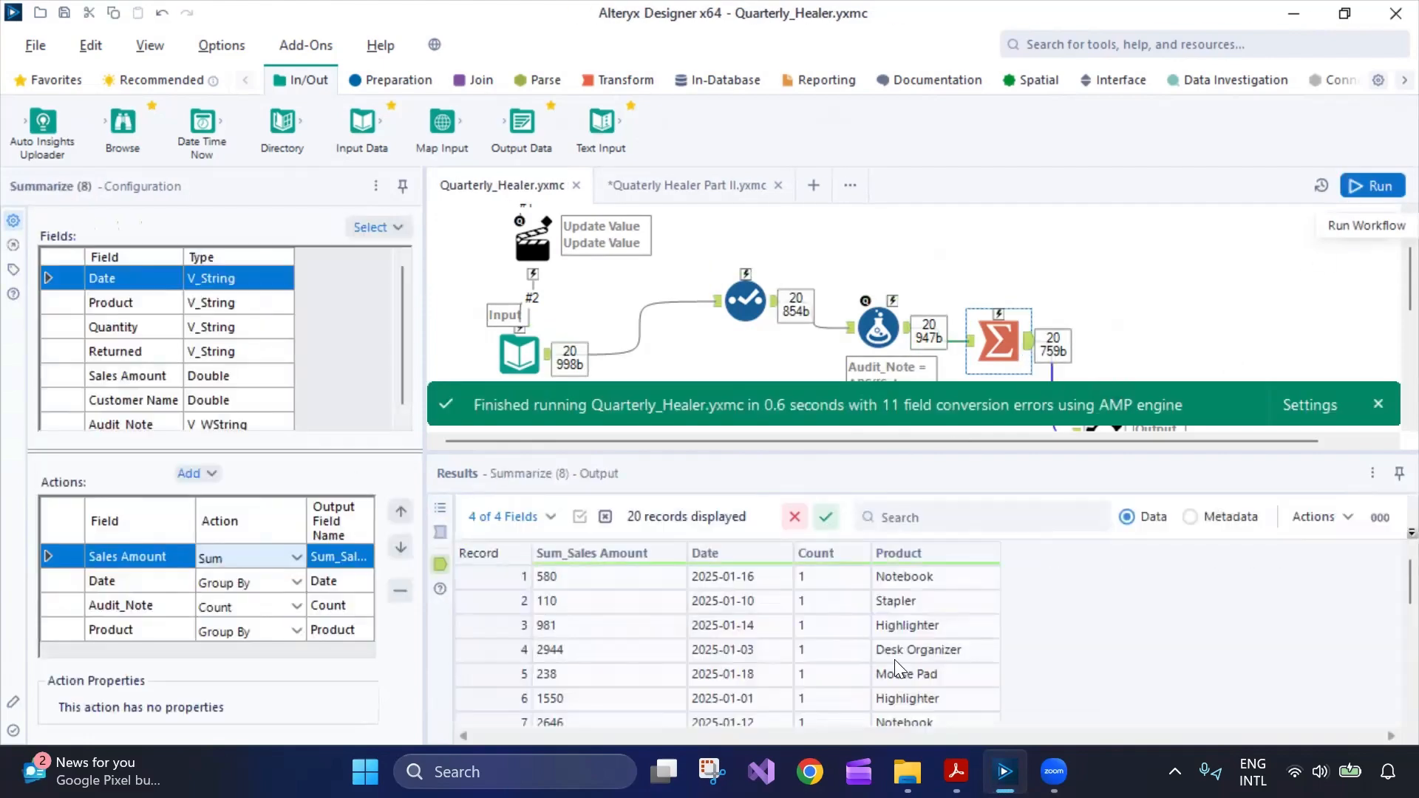
pyautogui.scroll(-5, 1387, 588)
pyautogui.scroll(5, 1387, 580)
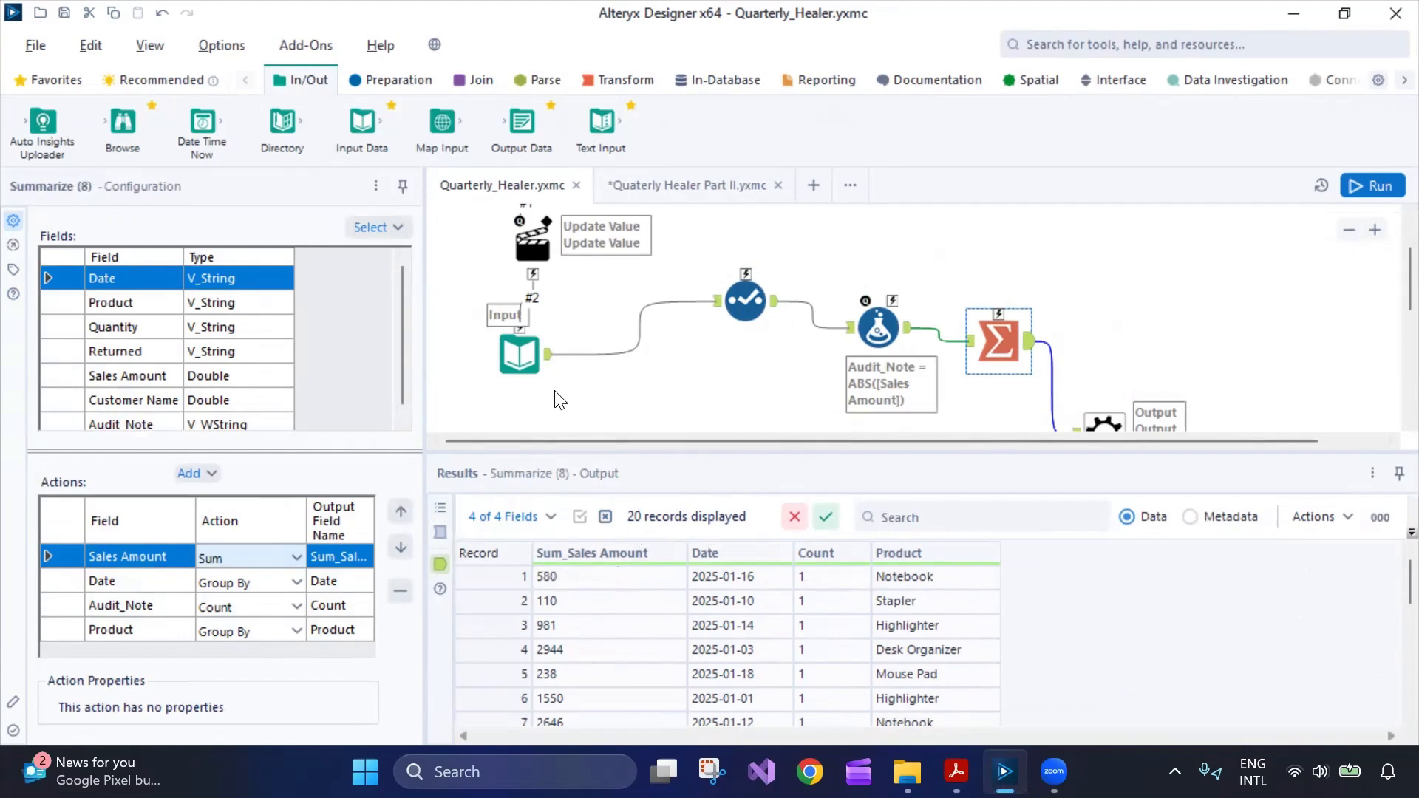
pyautogui.click(519, 353)
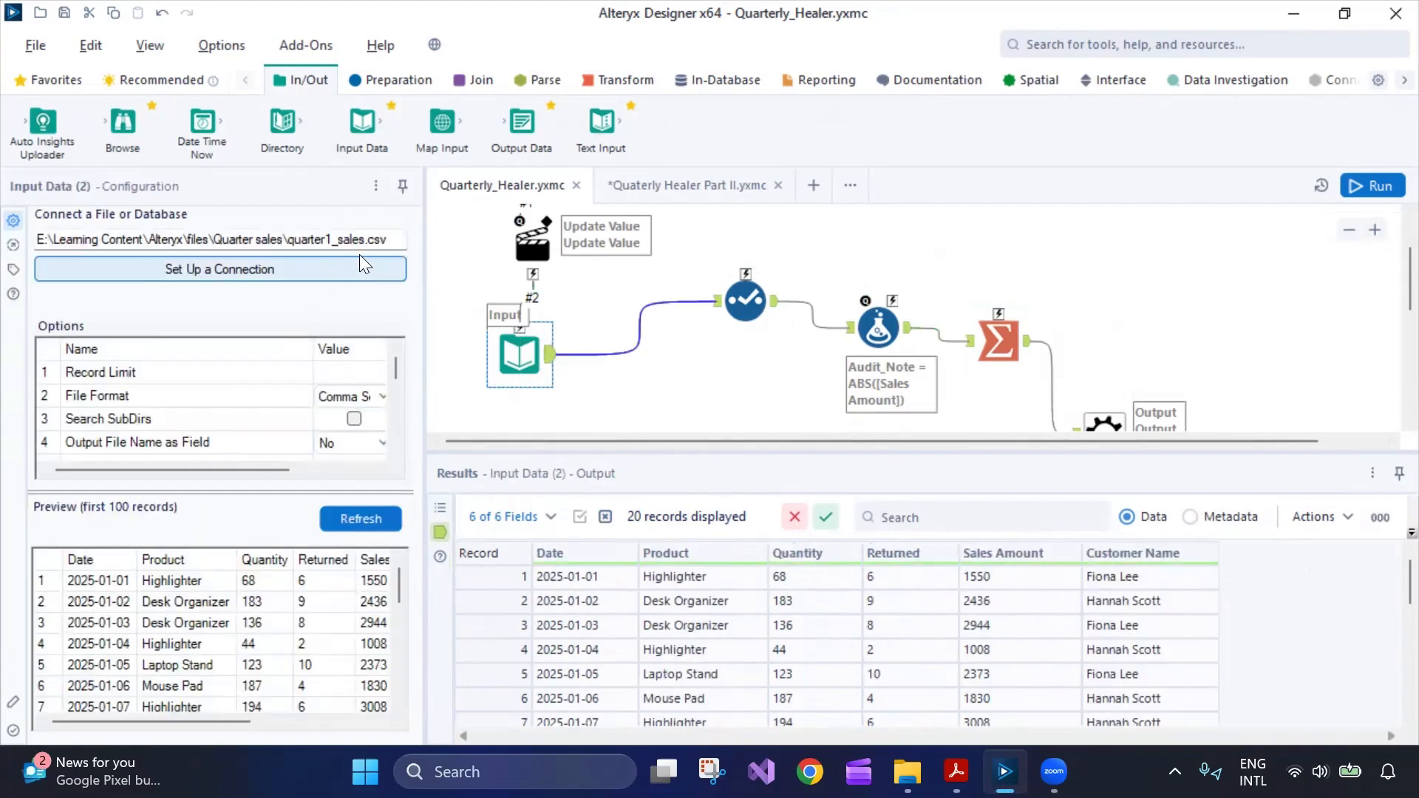
pyautogui.moveTo(390, 240); pyautogui.dragTo(13, 253)
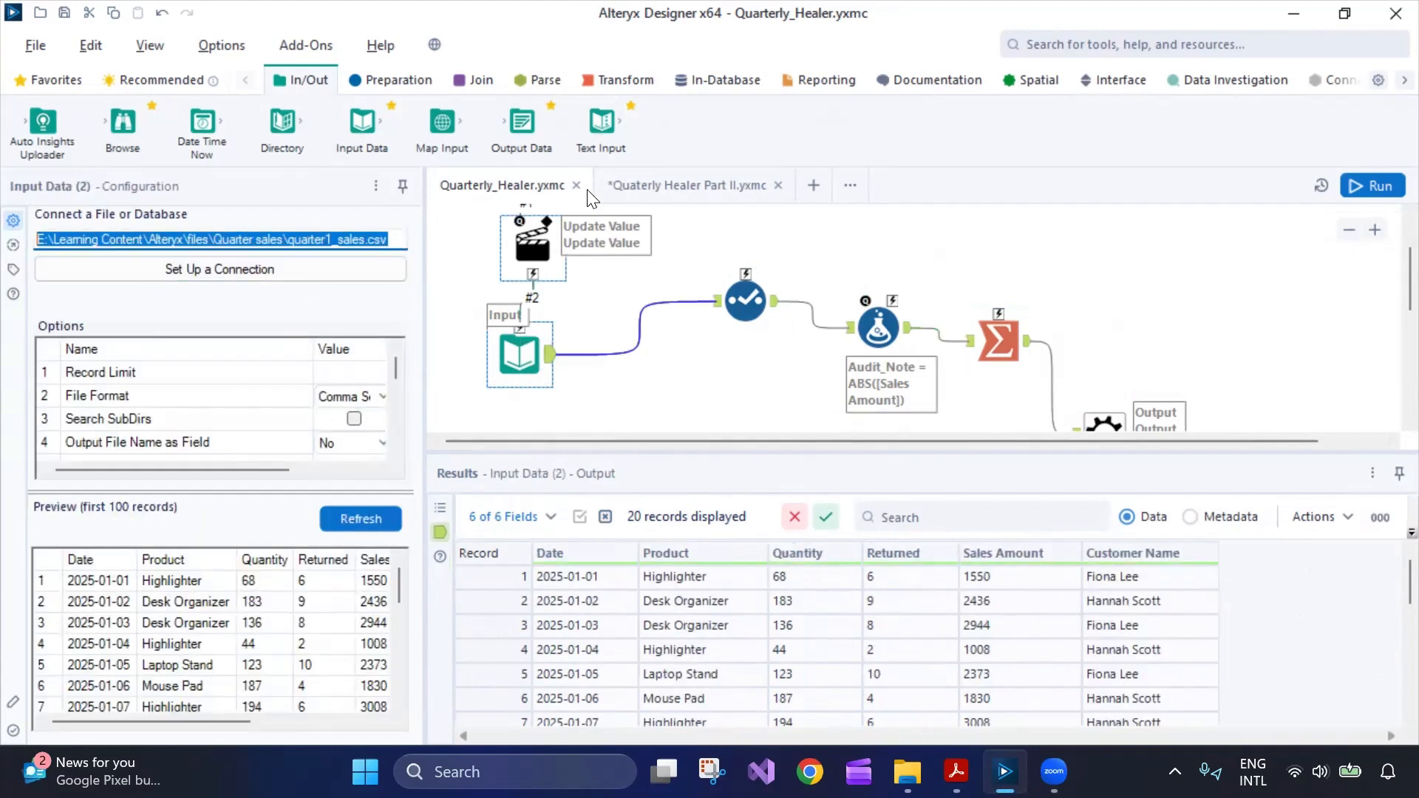
# Rerun Quaterly Healer Part II with the refreshed macro and select its final Browse results.
pyautogui.click(688, 185)
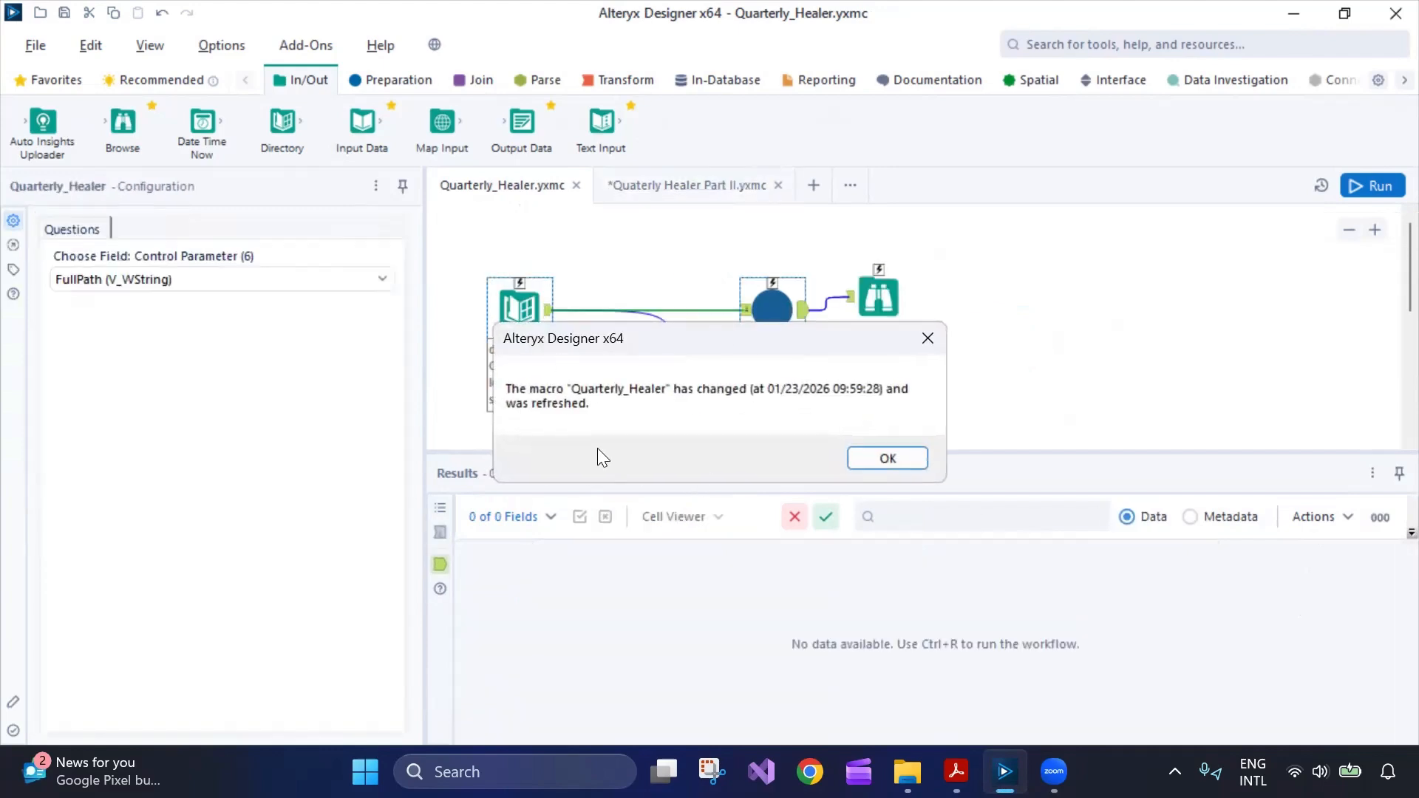
pyautogui.click(863, 451)
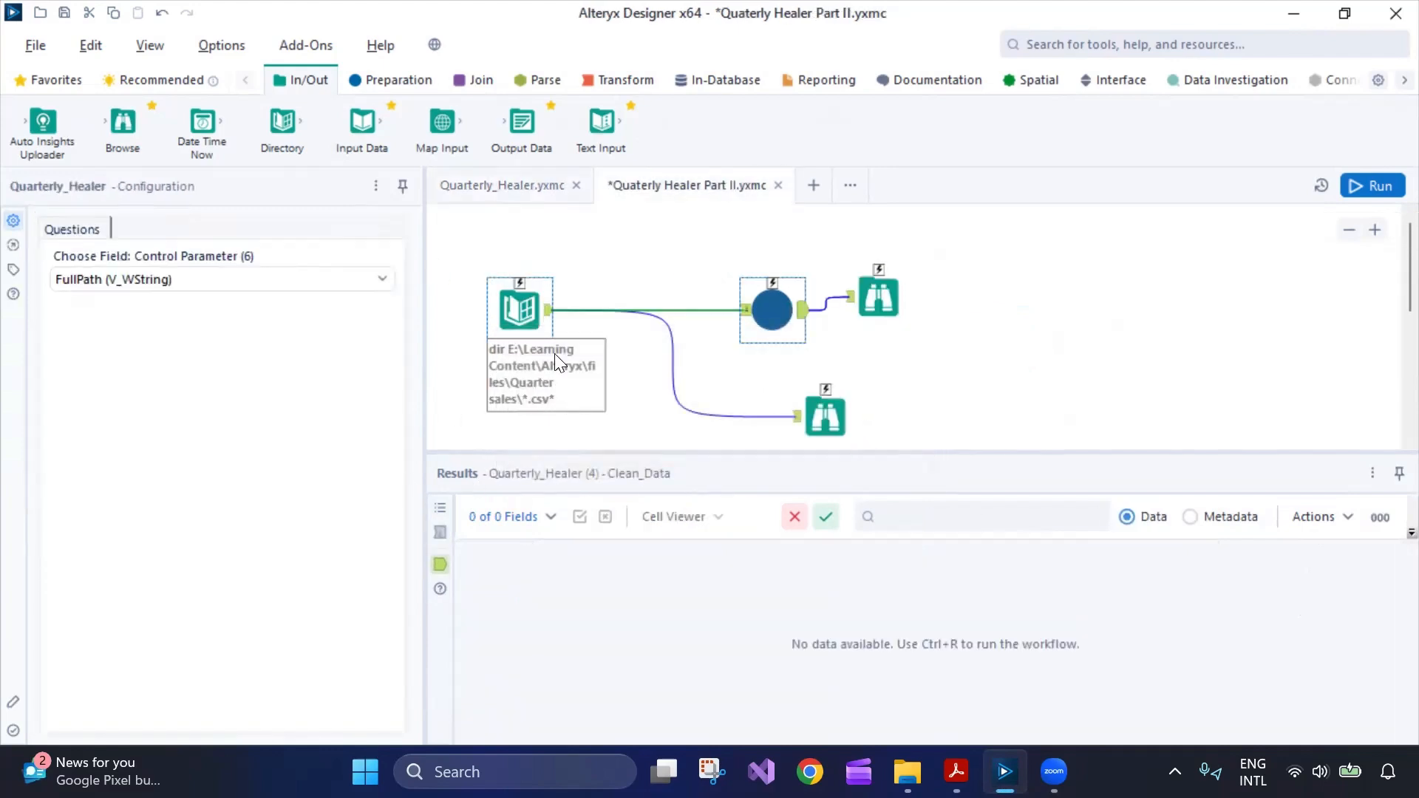
pyautogui.click(509, 187)
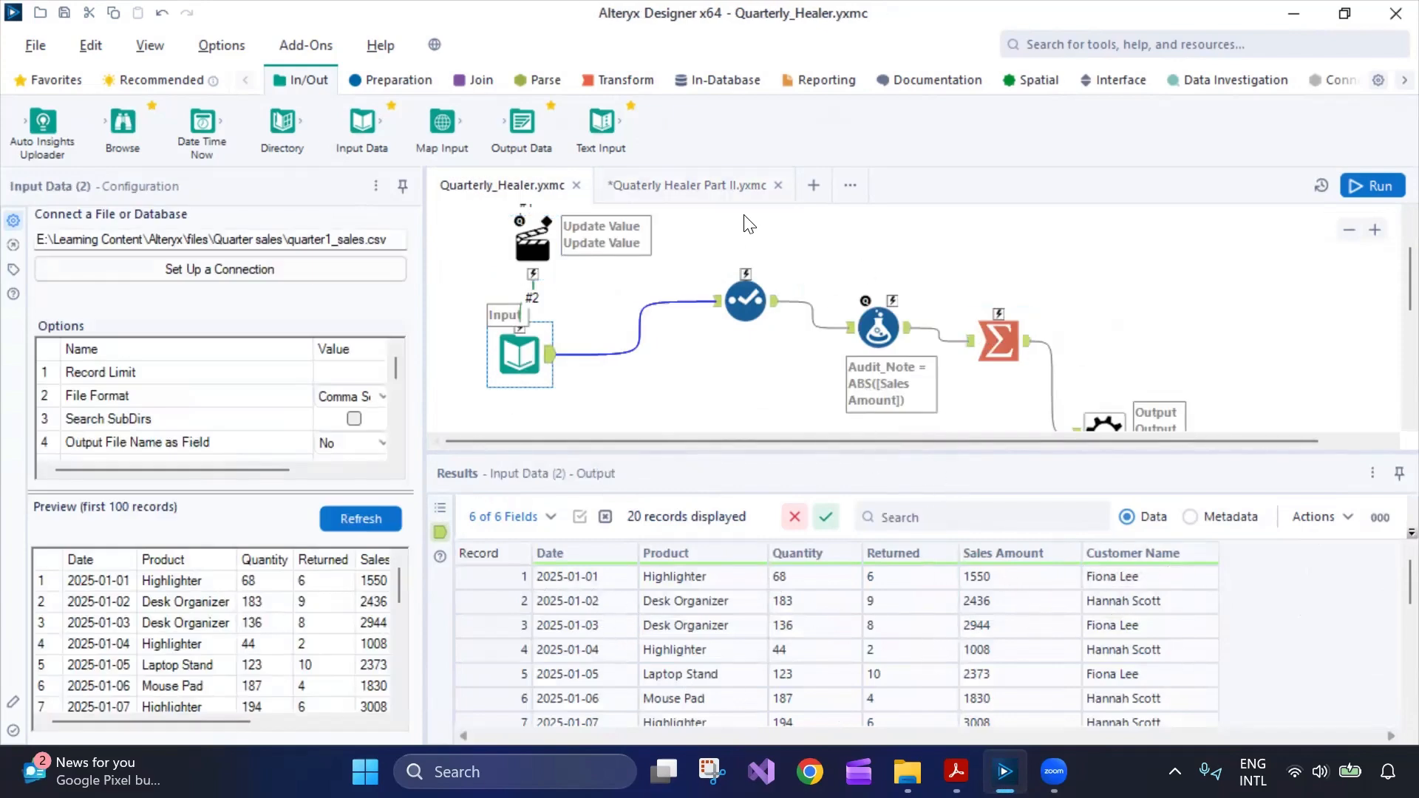
pyautogui.click(734, 183)
pyautogui.click(1363, 192)
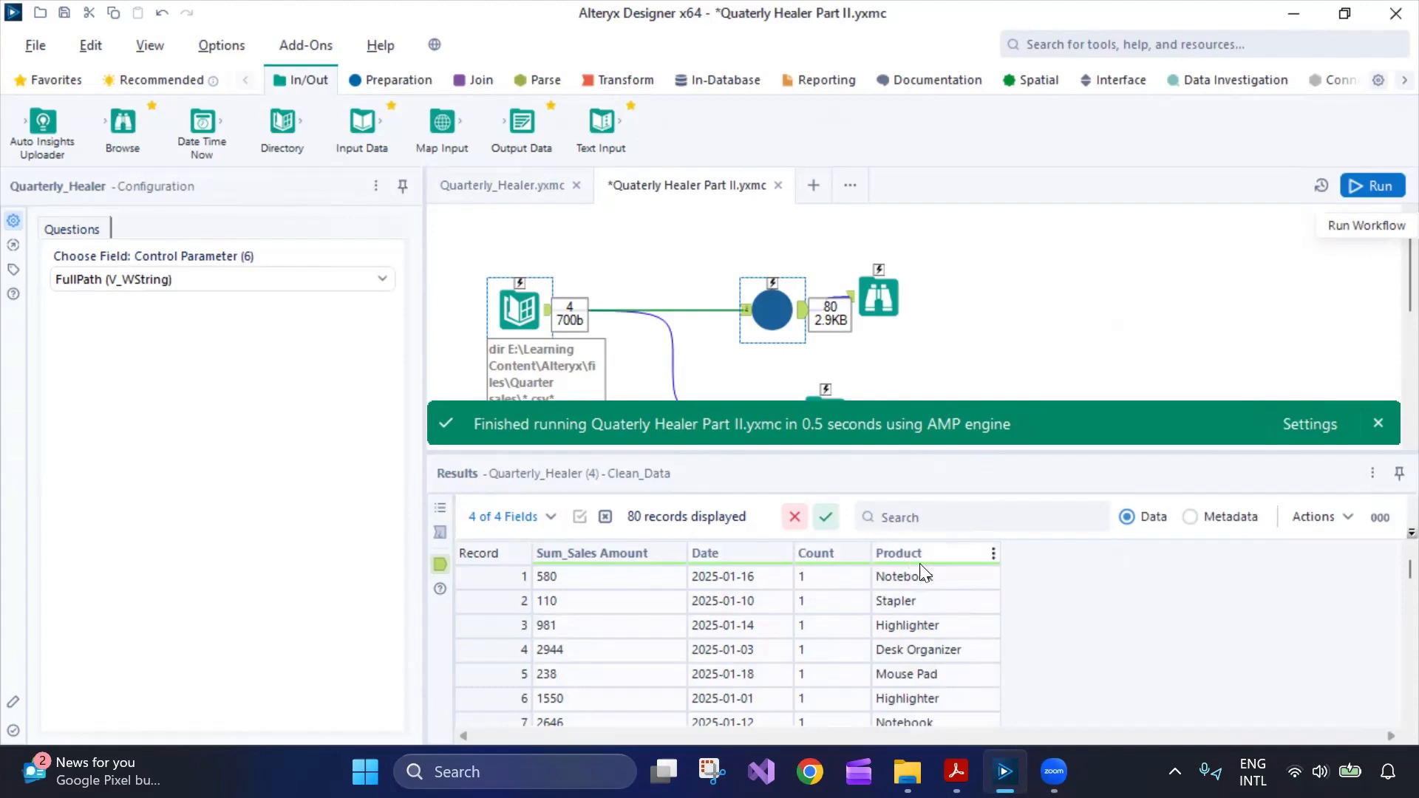
pyautogui.moveTo(869, 285); pyautogui.dragTo(883, 283)
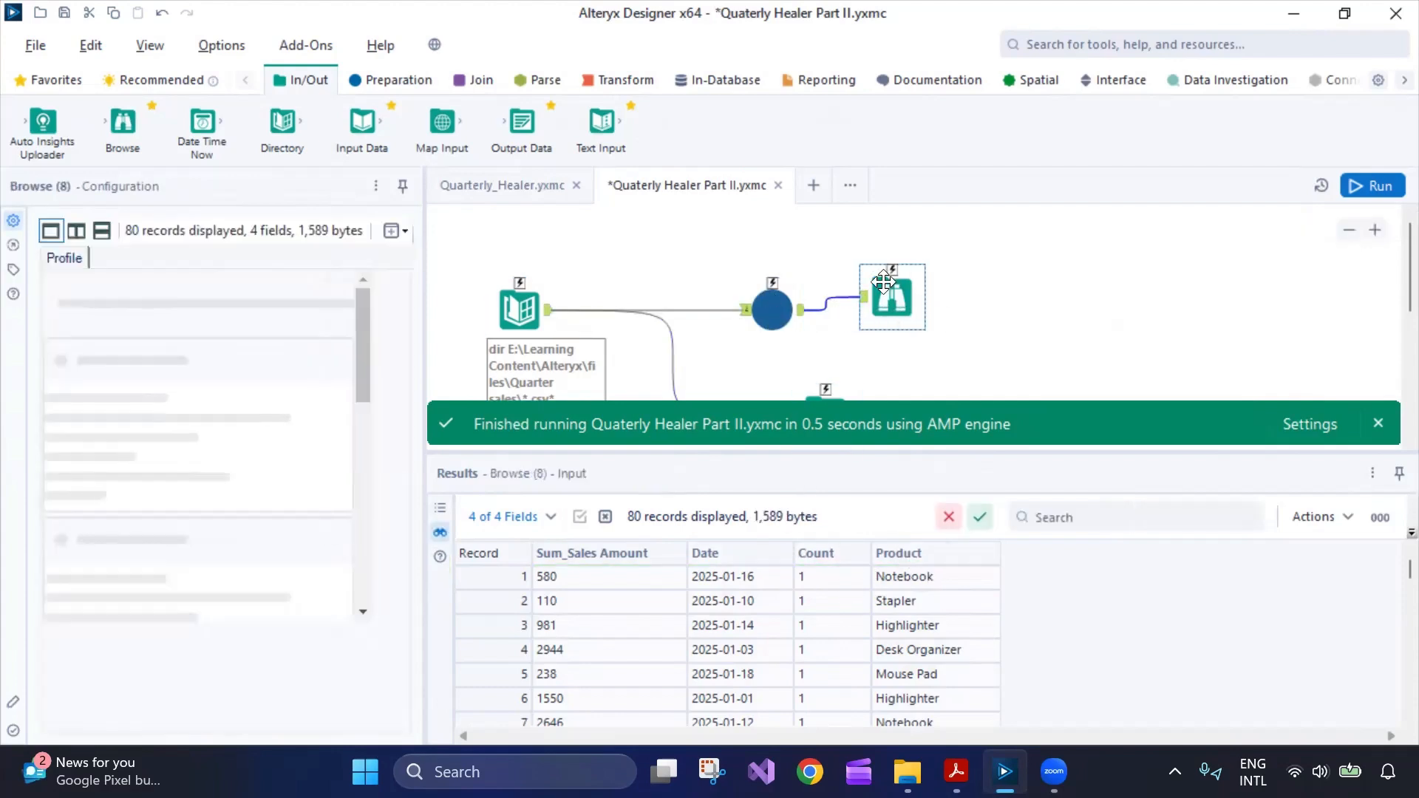
# Review the macro's Summarize grouping settings and its 20 output records for comparison.
pyautogui.click(538, 183)
pyautogui.scroll(-3, 1064, 357)
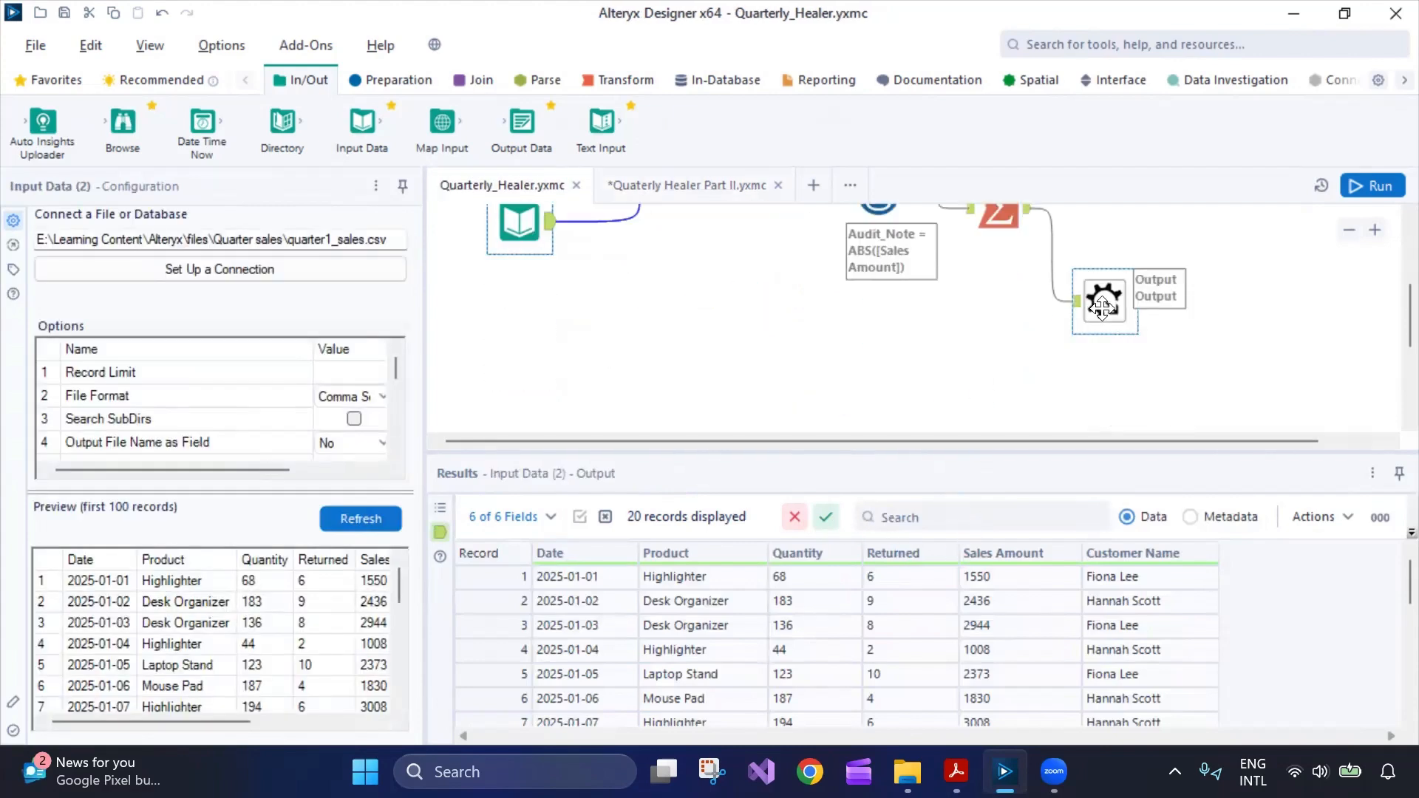
pyautogui.click(1109, 296)
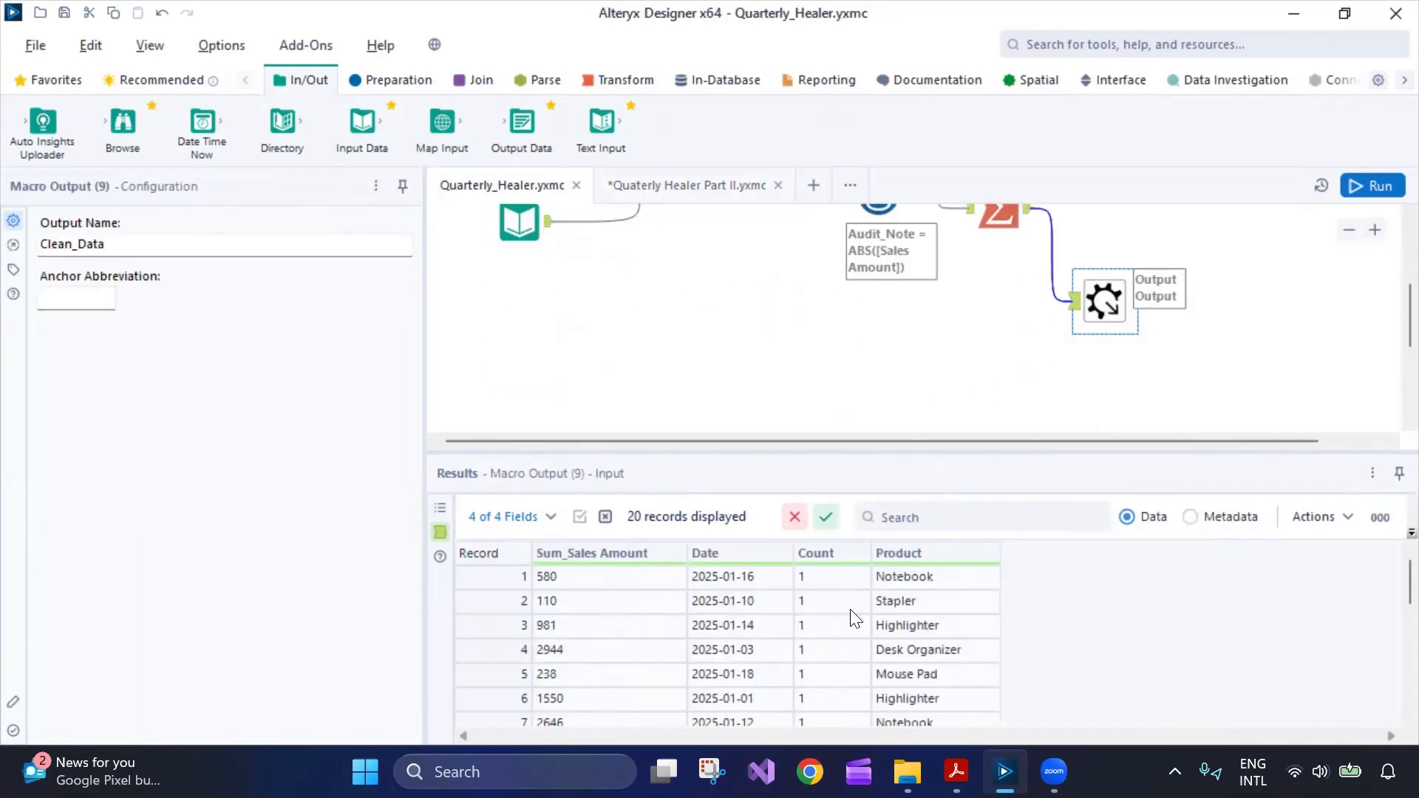
pyautogui.scroll(1, 1093, 328)
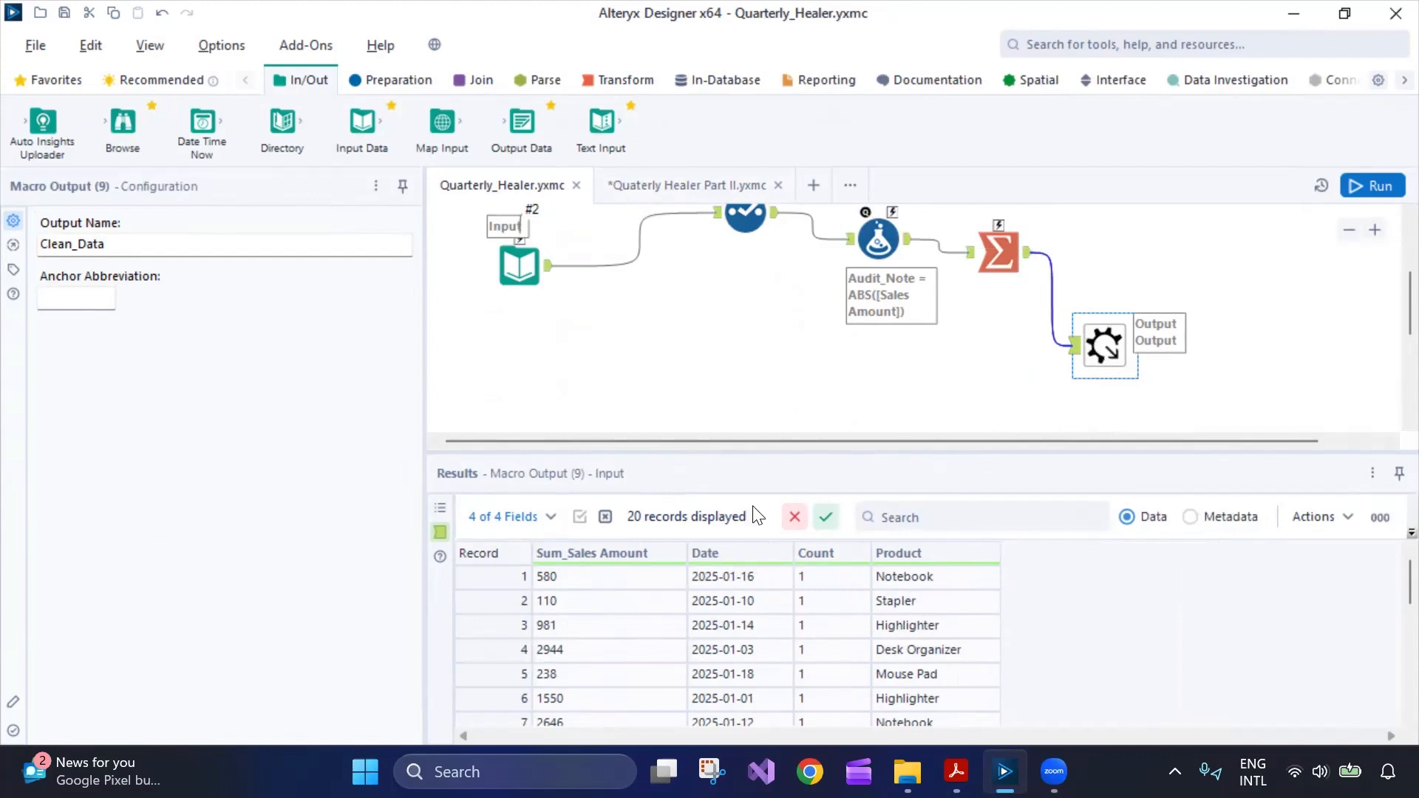
pyautogui.click(997, 251)
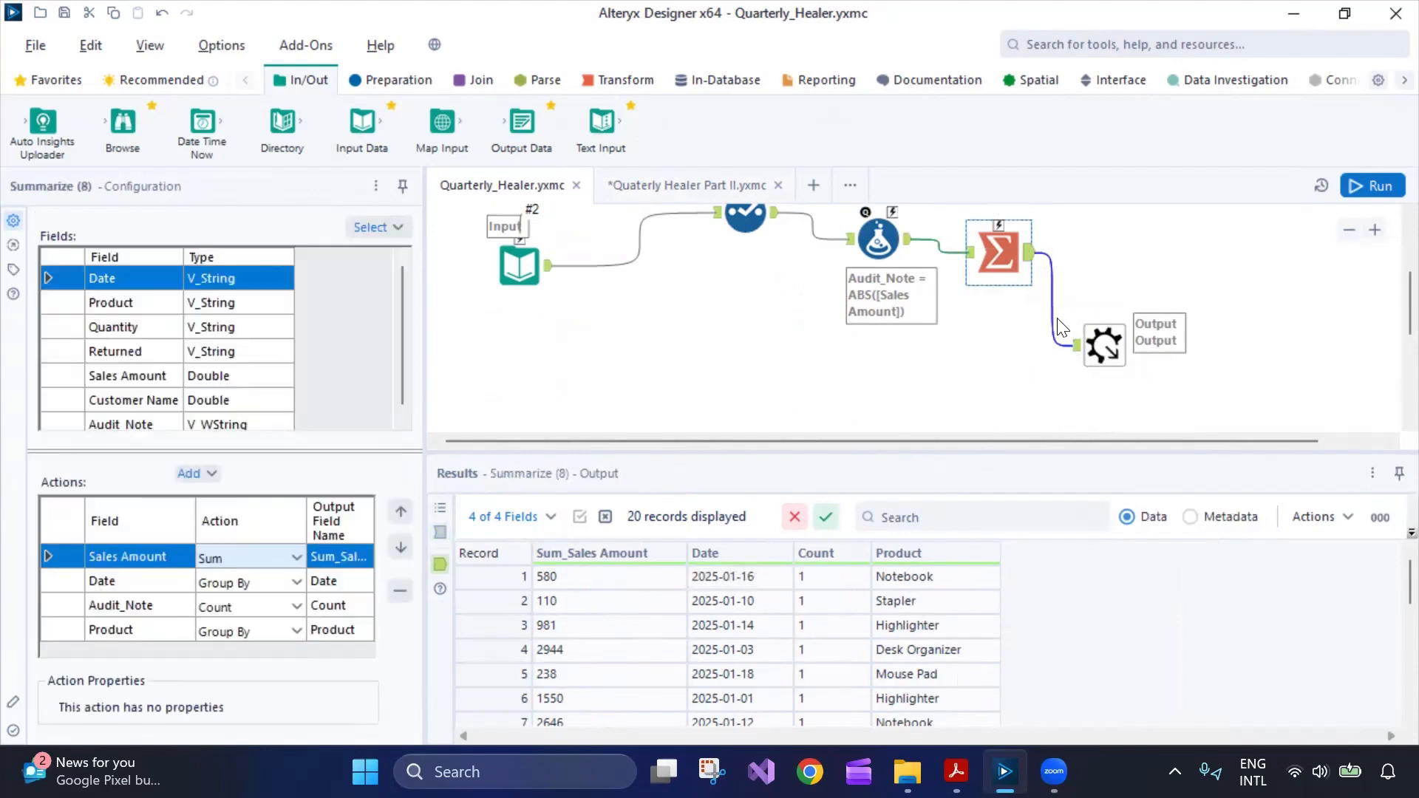
pyautogui.click(1101, 342)
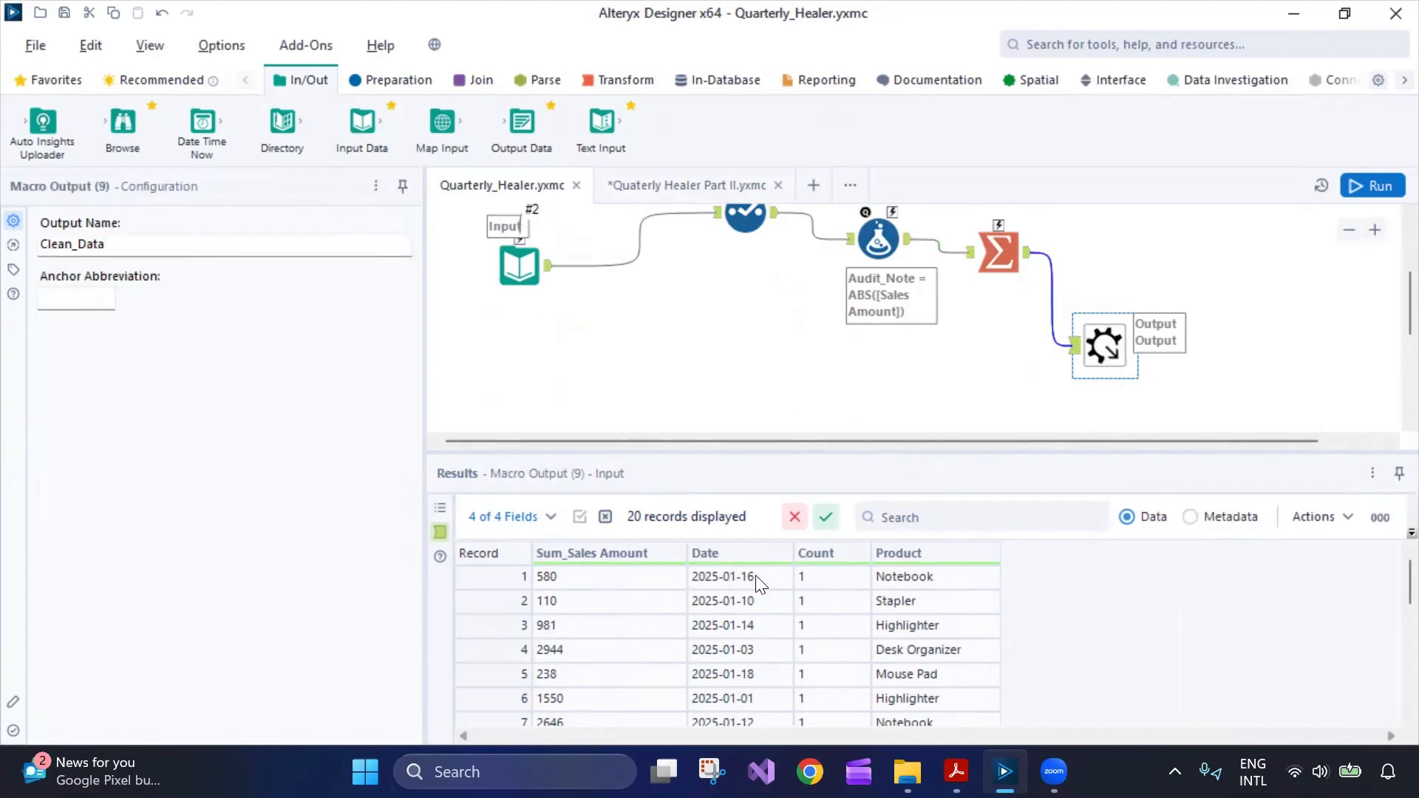
# Scroll through Part II's 80 combined records, then return to the Quarterly_Healer macro.
pyautogui.click(725, 188)
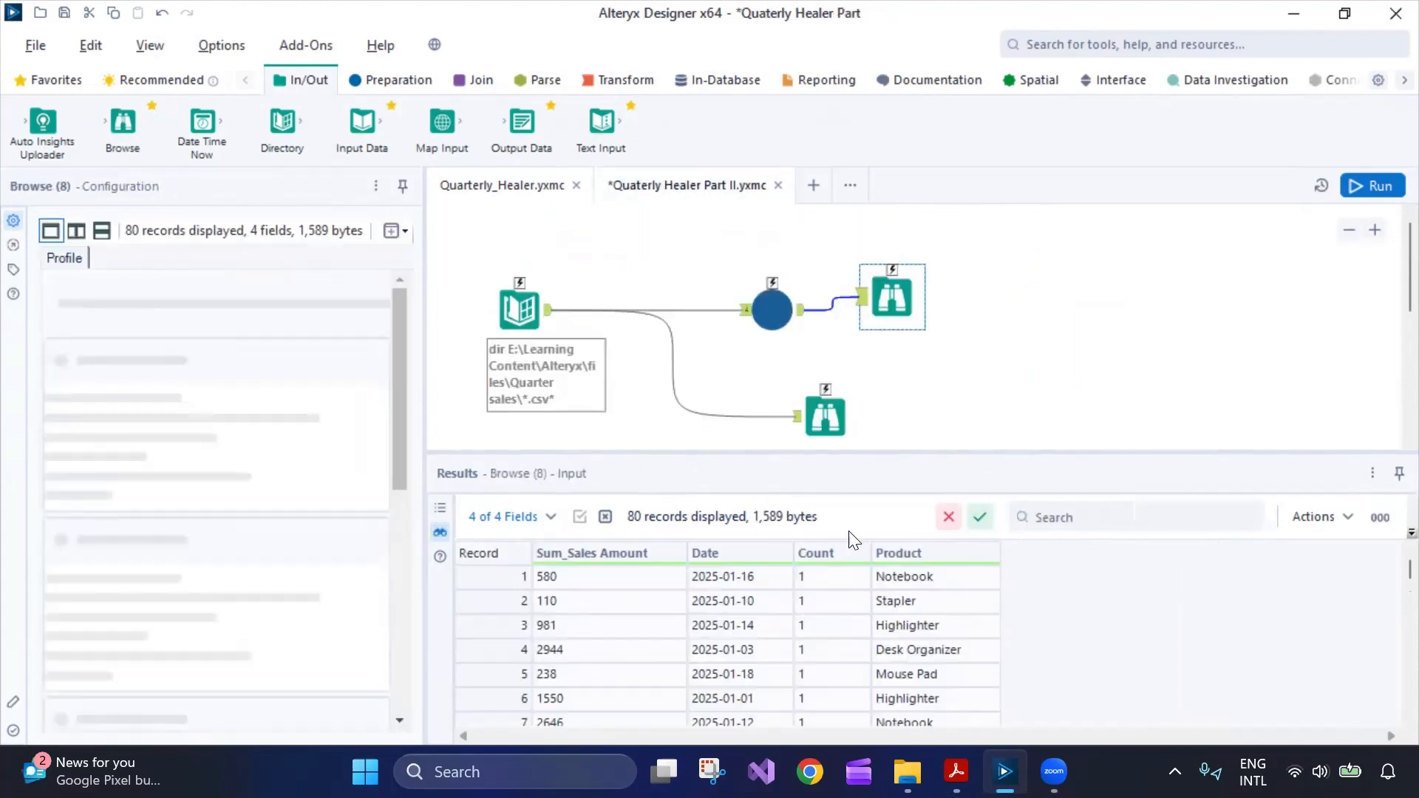
pyautogui.scroll(-7, 920, 625)
pyautogui.scroll(-9, 918, 617)
pyautogui.scroll(4, 915, 606)
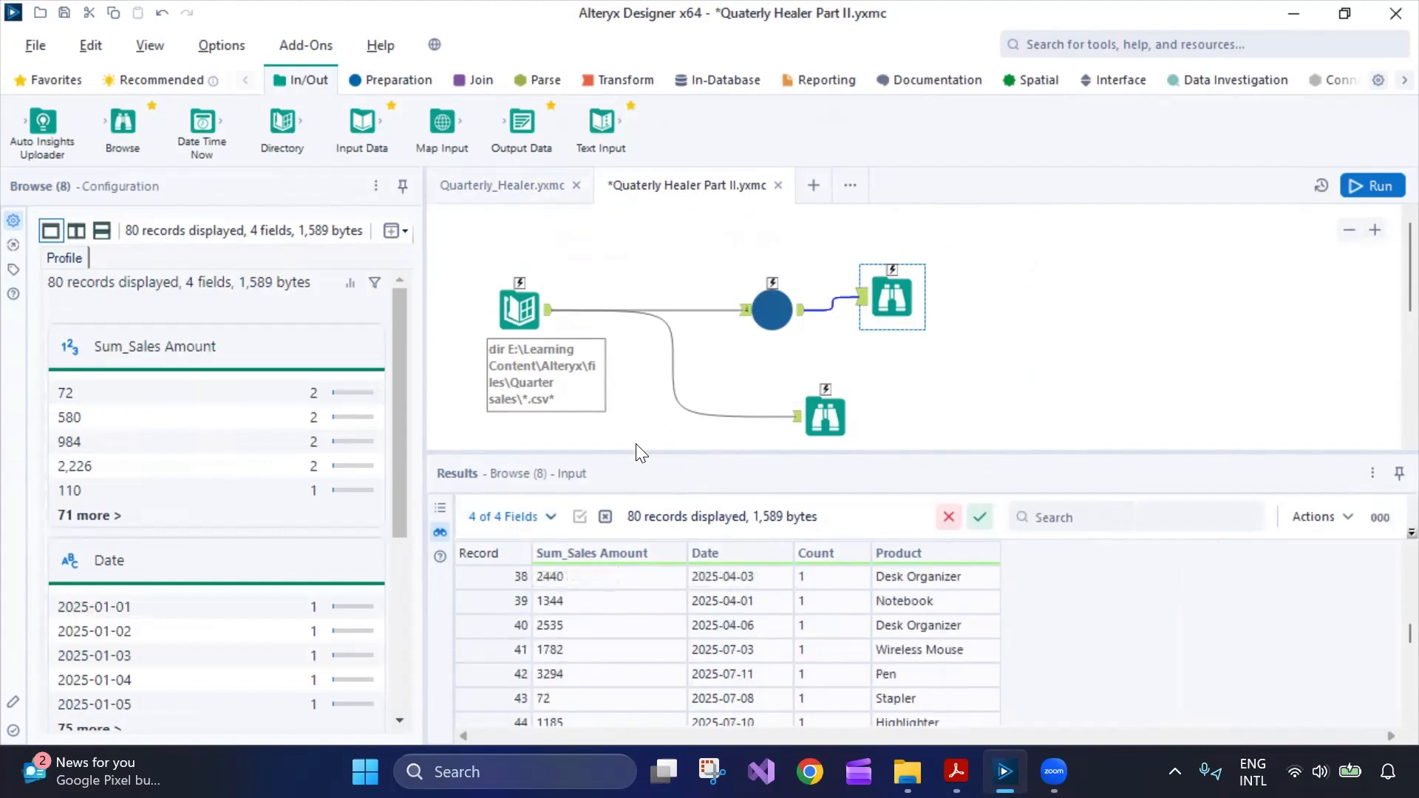
pyautogui.scroll(-12, 538, 678)
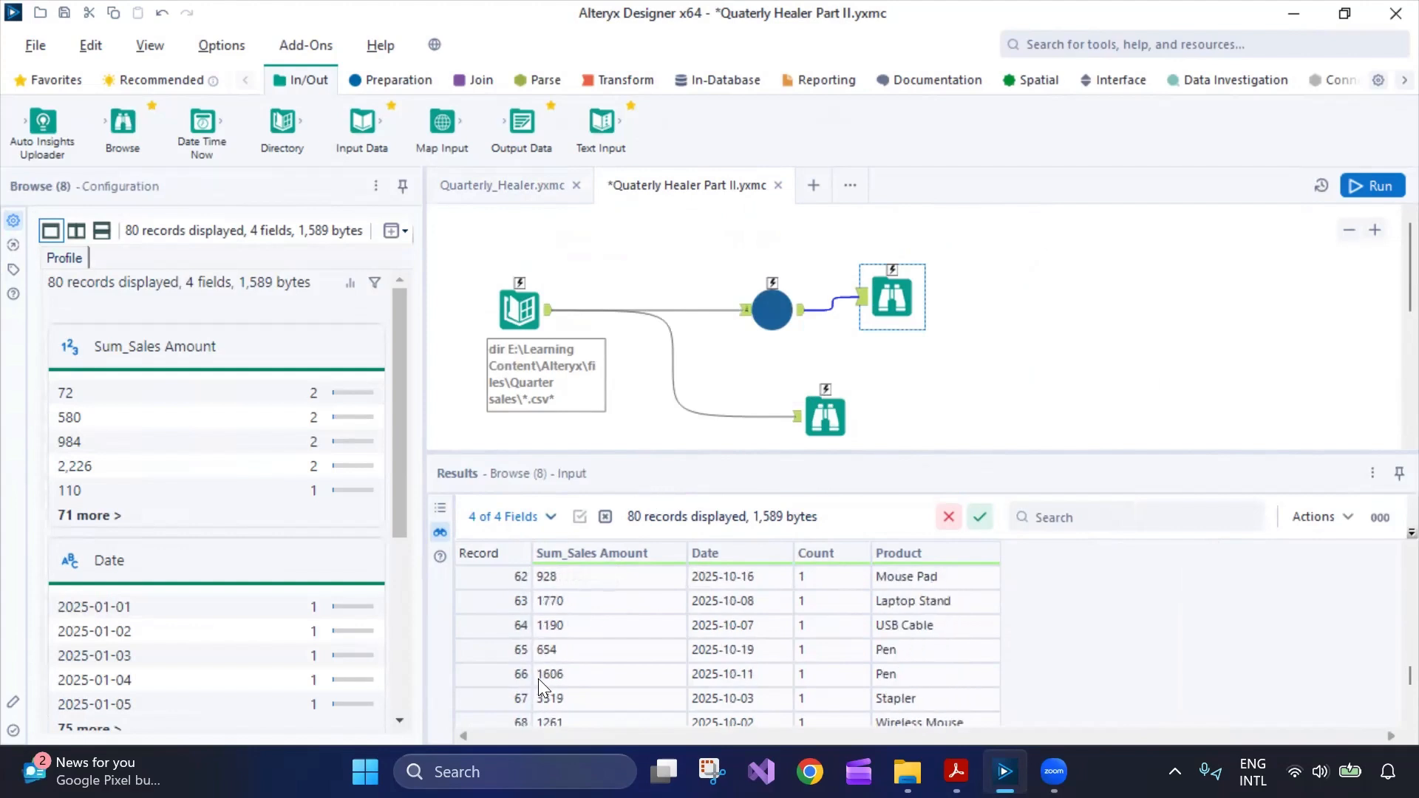
pyautogui.scroll(17, 497, 594)
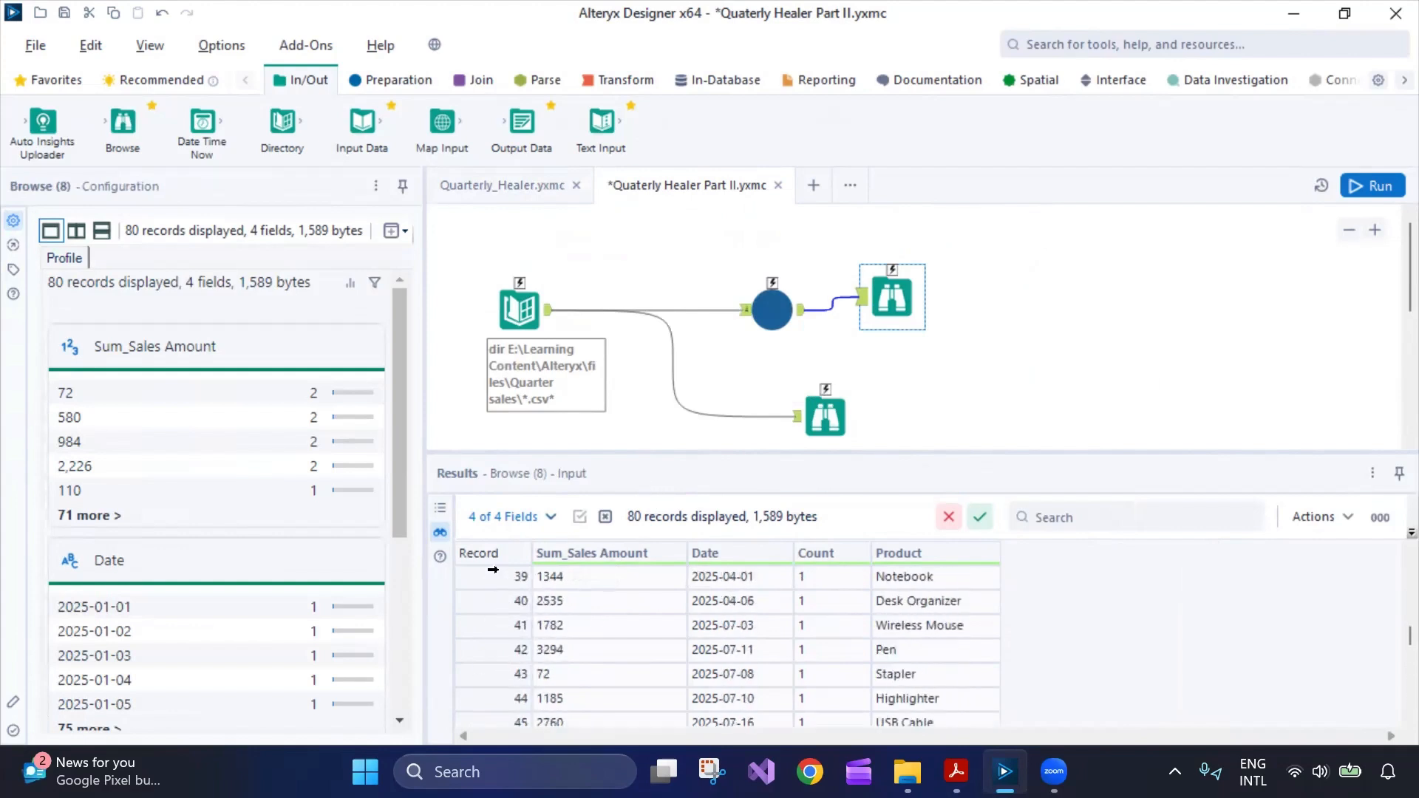
pyautogui.scroll(8, 522, 627)
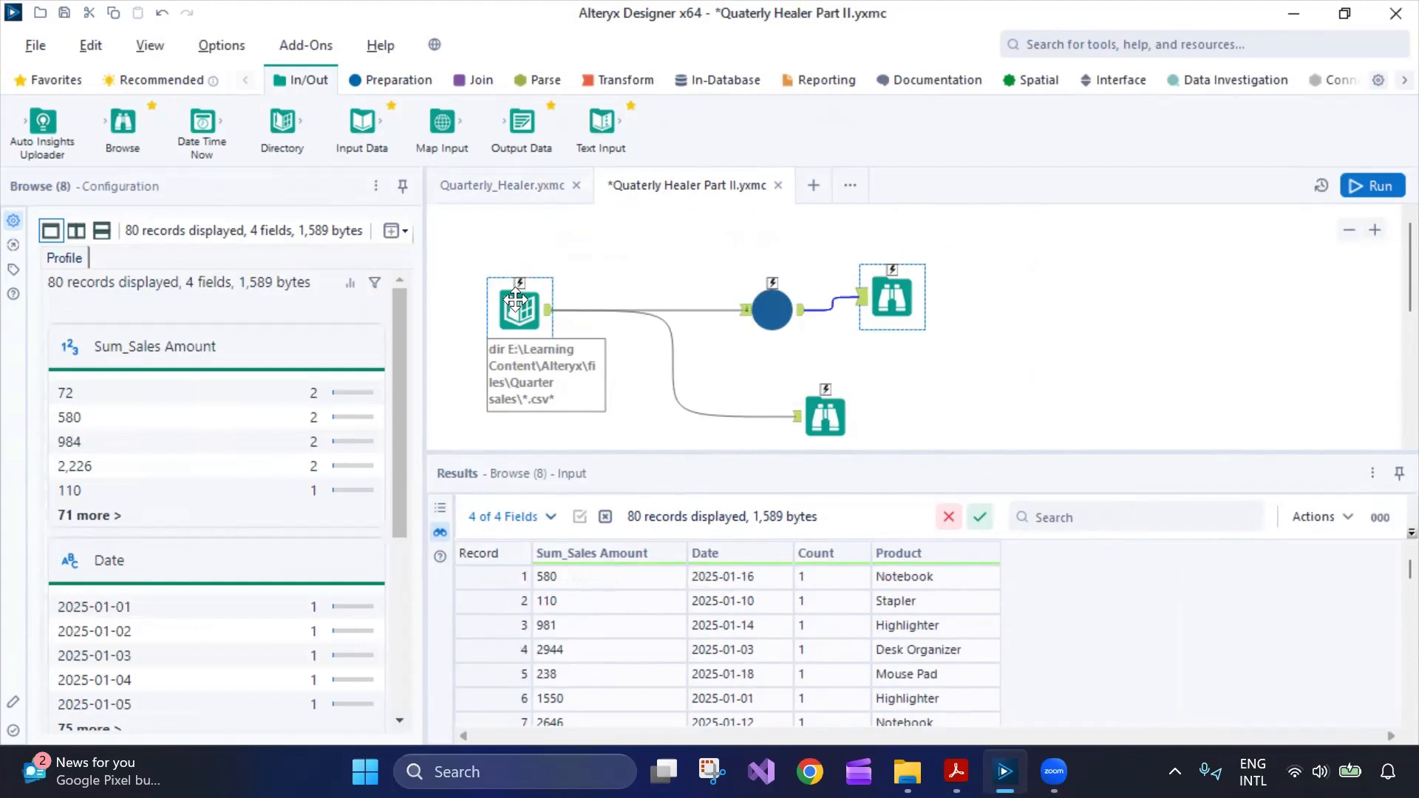
pyautogui.click(525, 185)
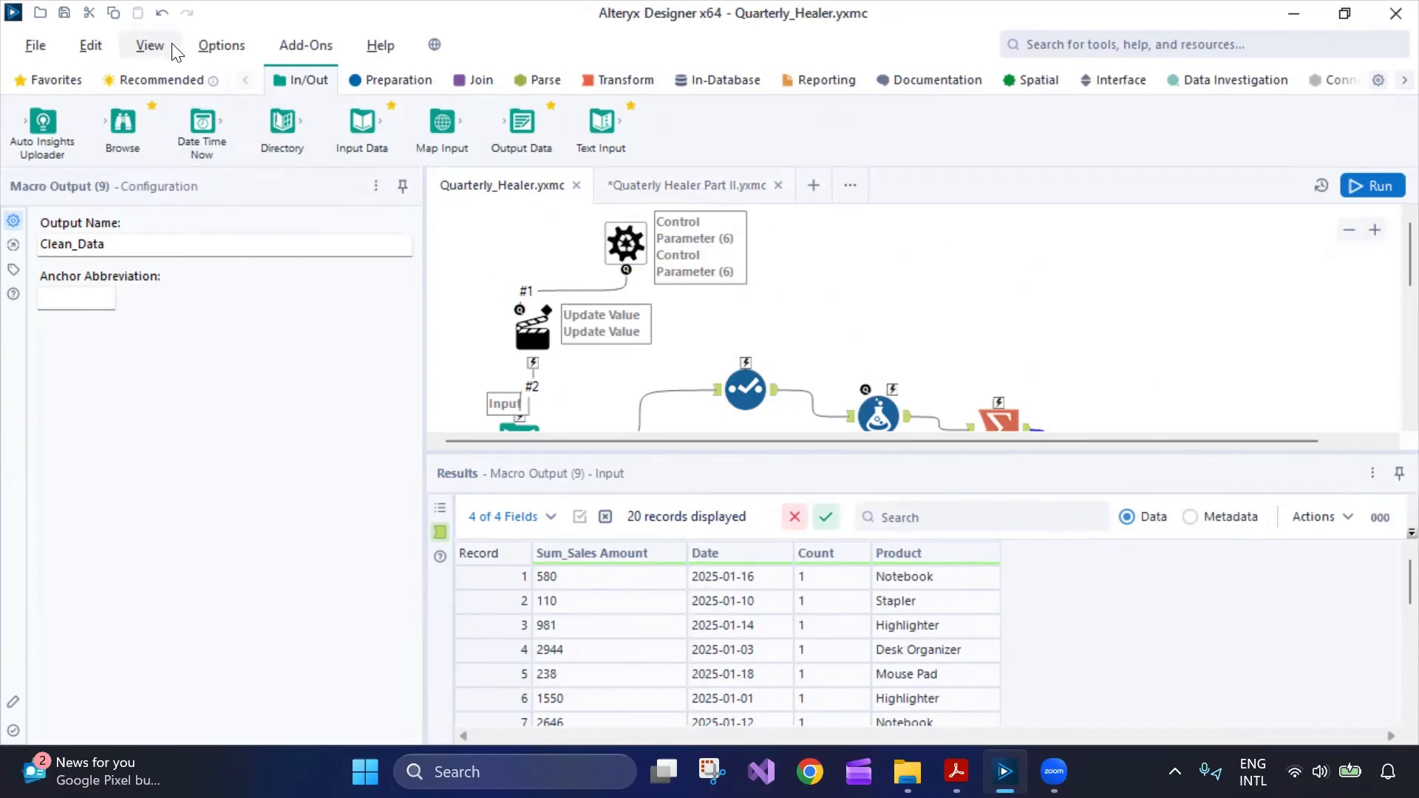
# Check the Interface Designer properties and confirm the workflow type is Batch Macro, then return to Part II.
pyautogui.click(150, 45)
pyautogui.click(172, 184)
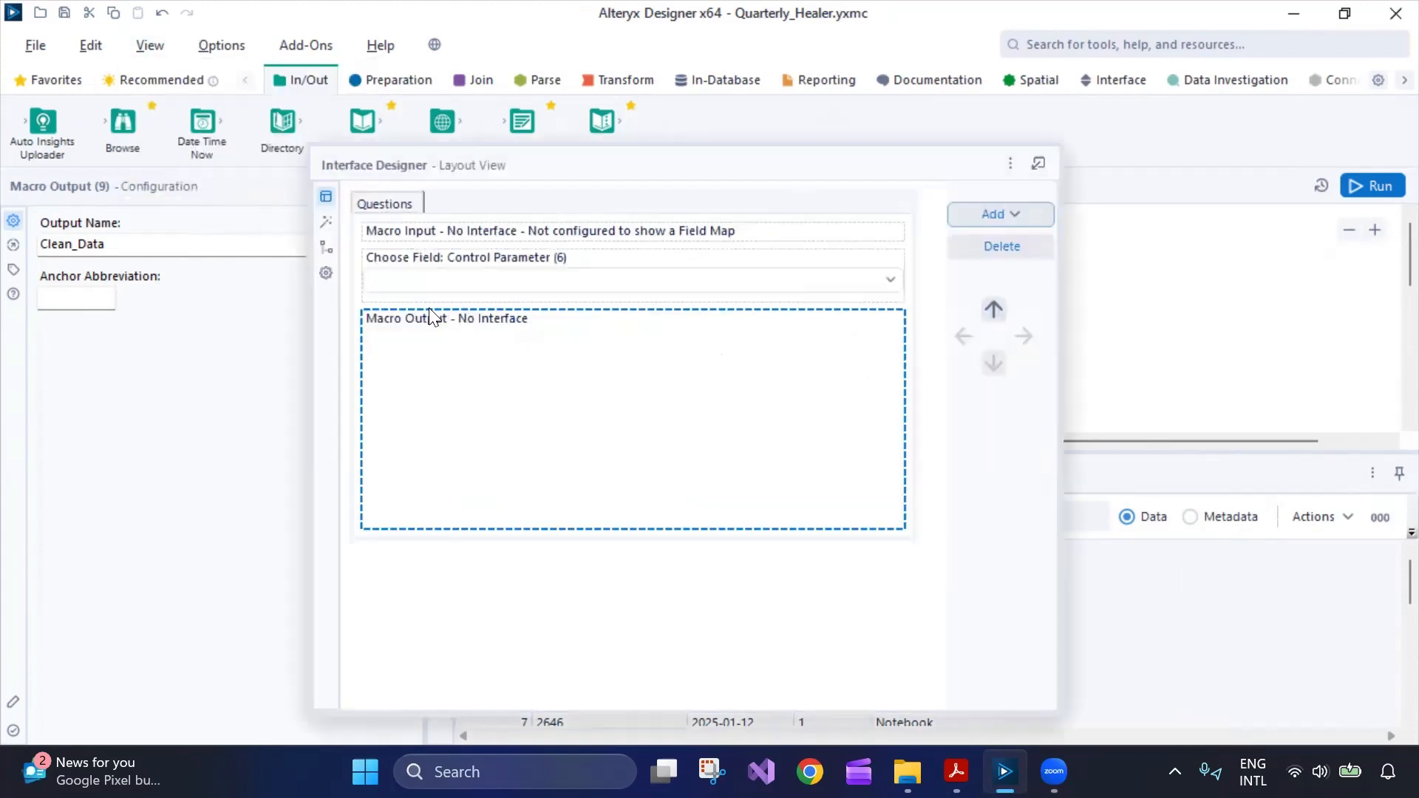
pyautogui.click(326, 273)
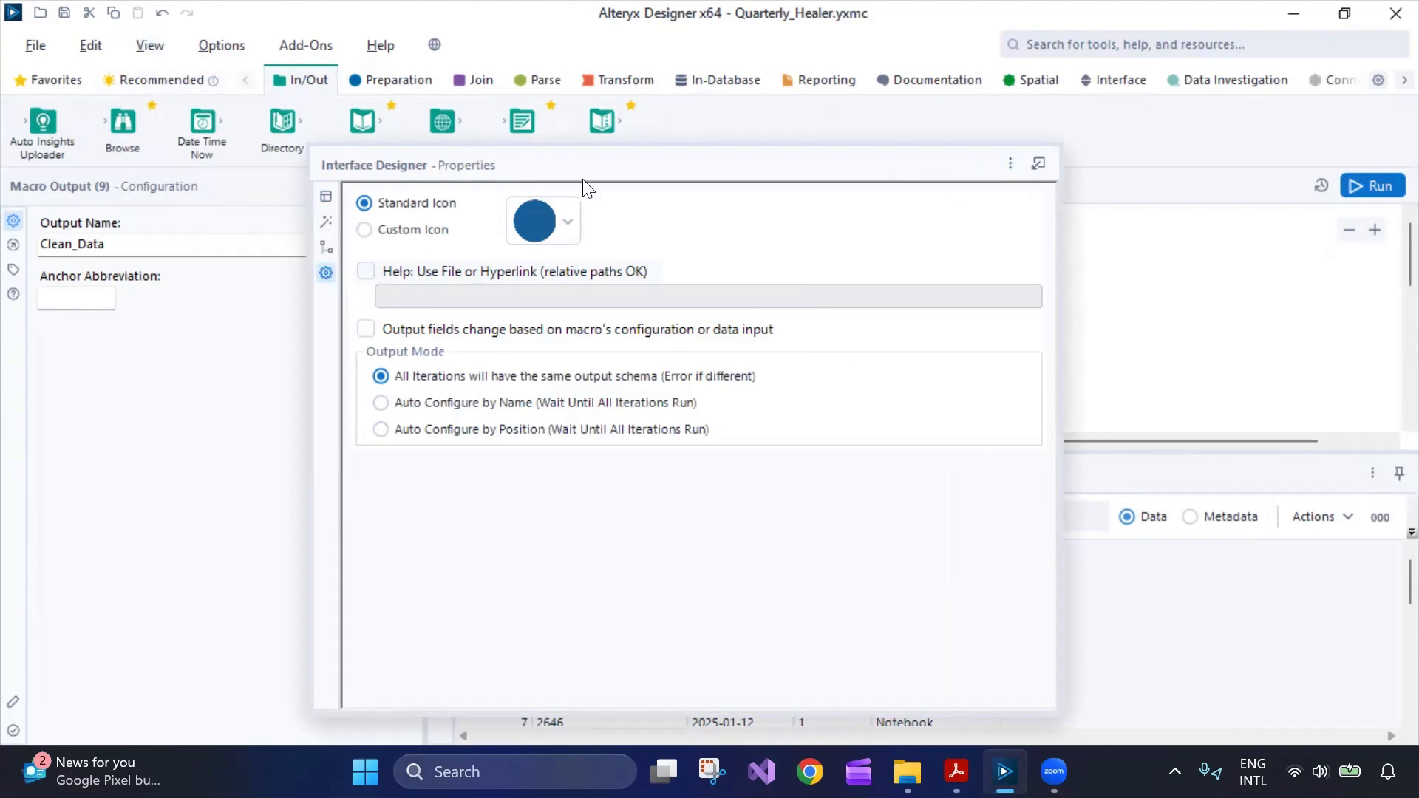
pyautogui.click(160, 46)
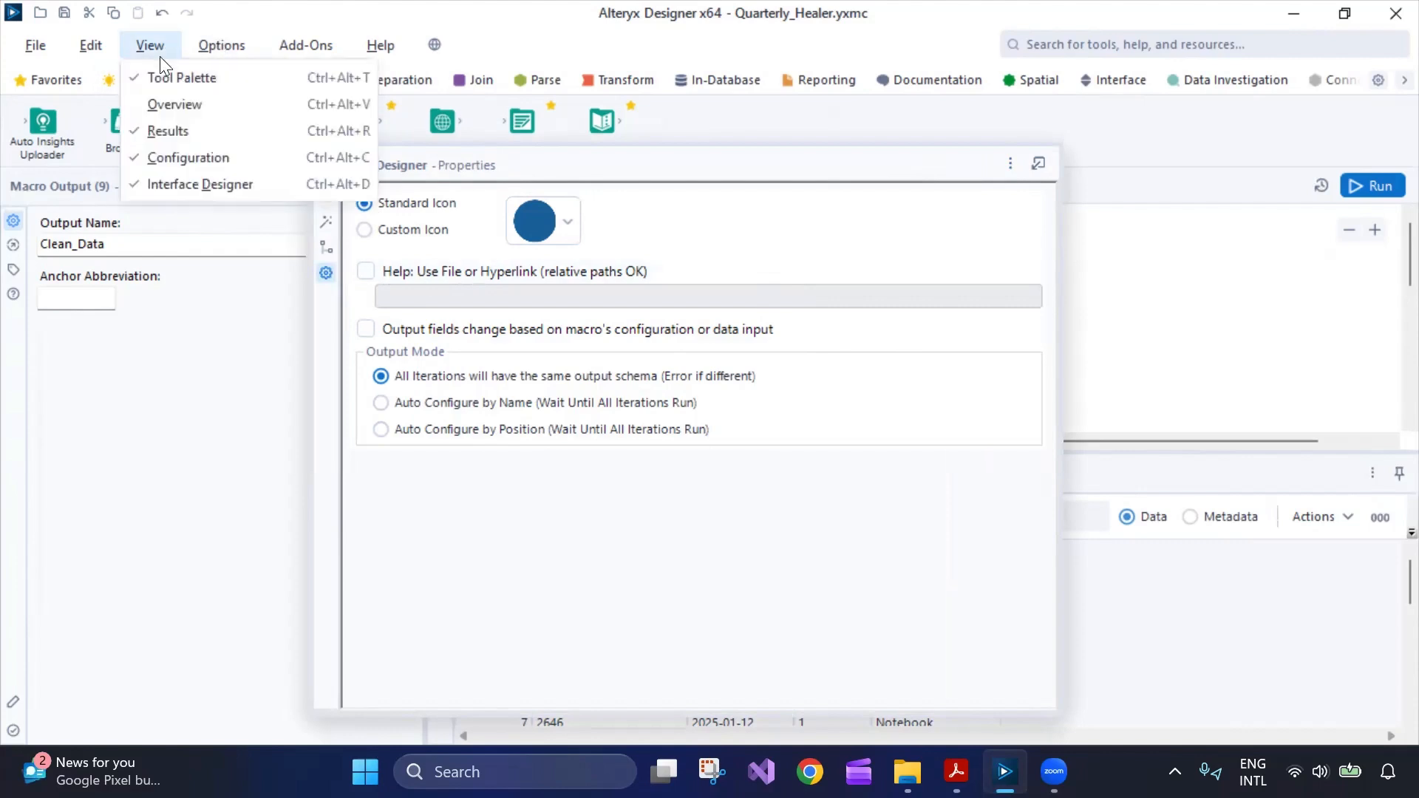
pyautogui.click(189, 185)
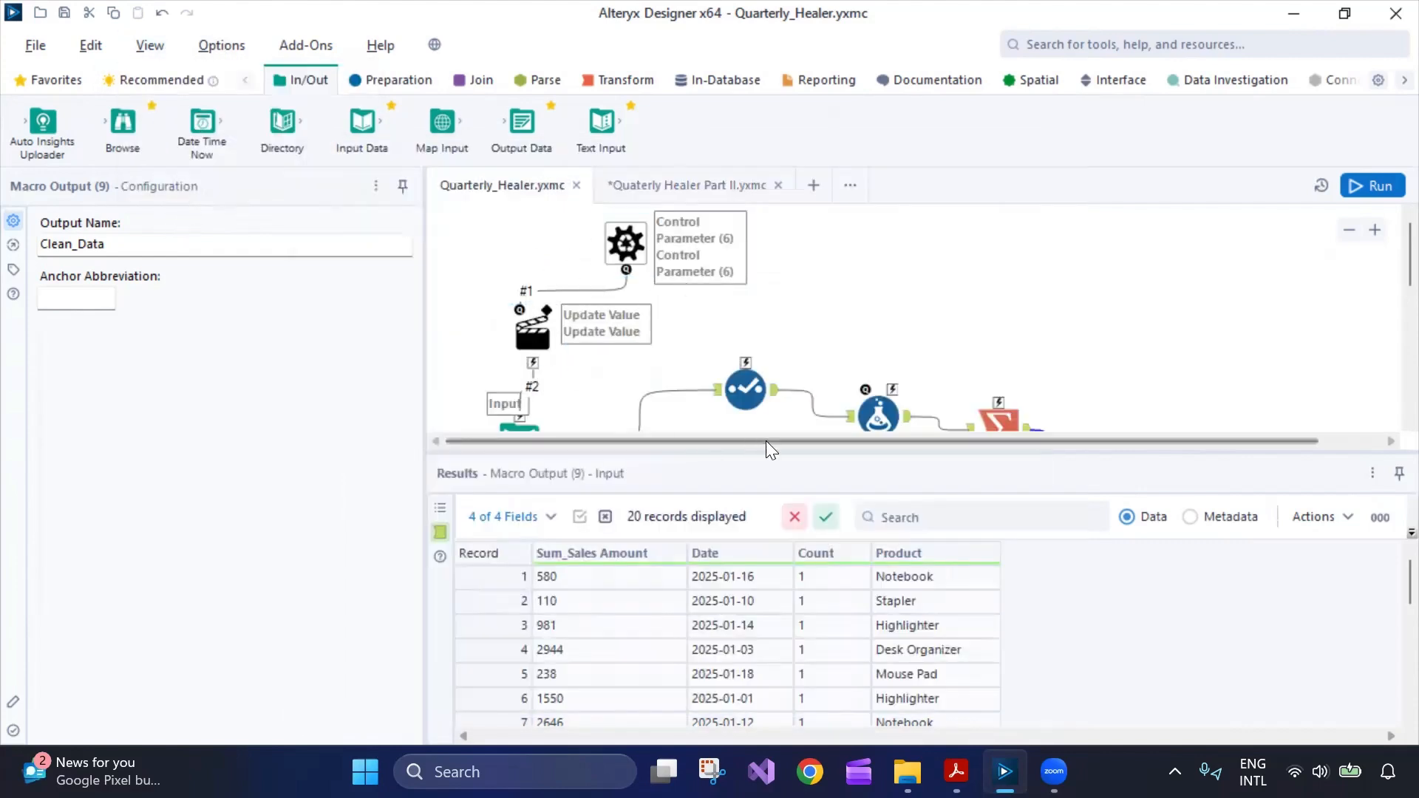
pyautogui.click(1008, 288)
pyautogui.click(126, 226)
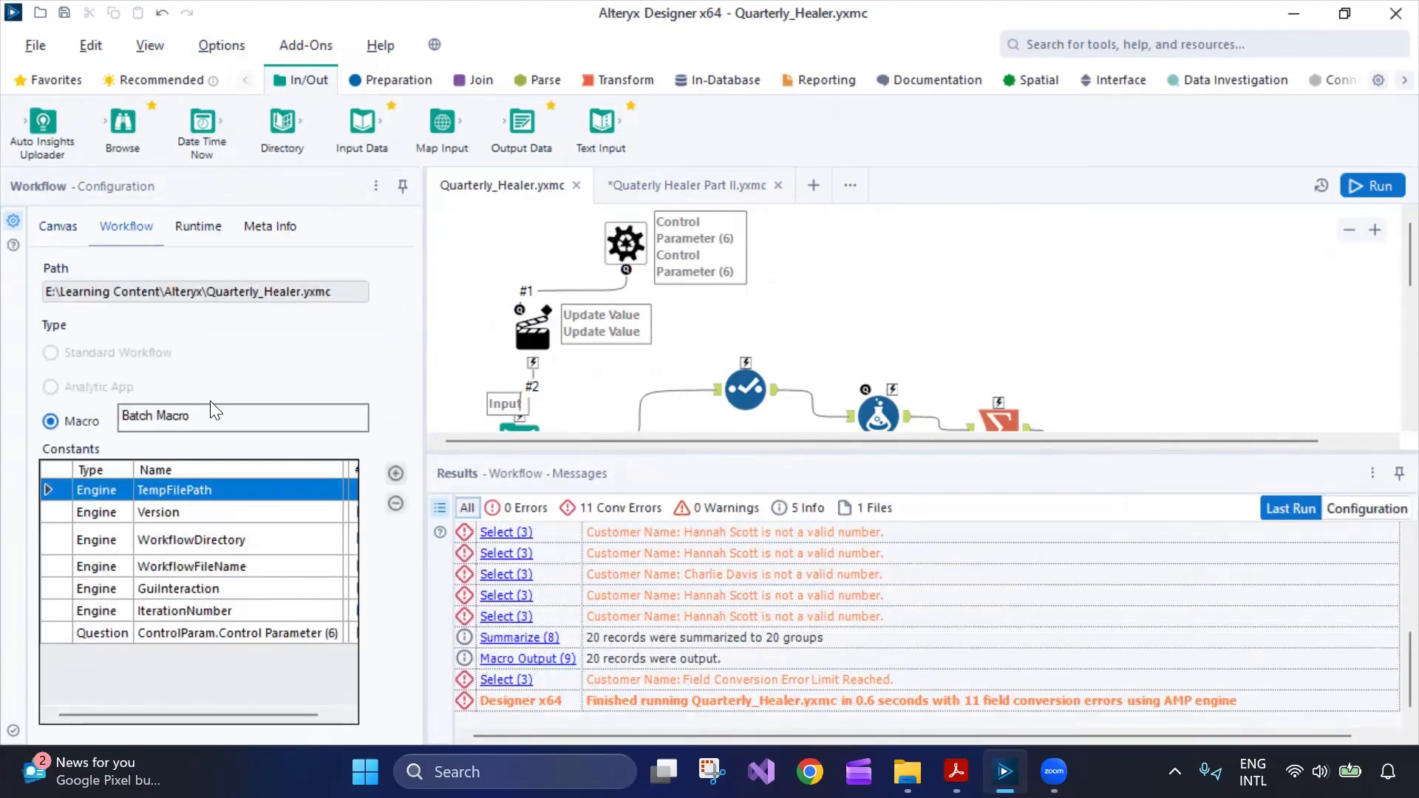
pyautogui.click(641, 177)
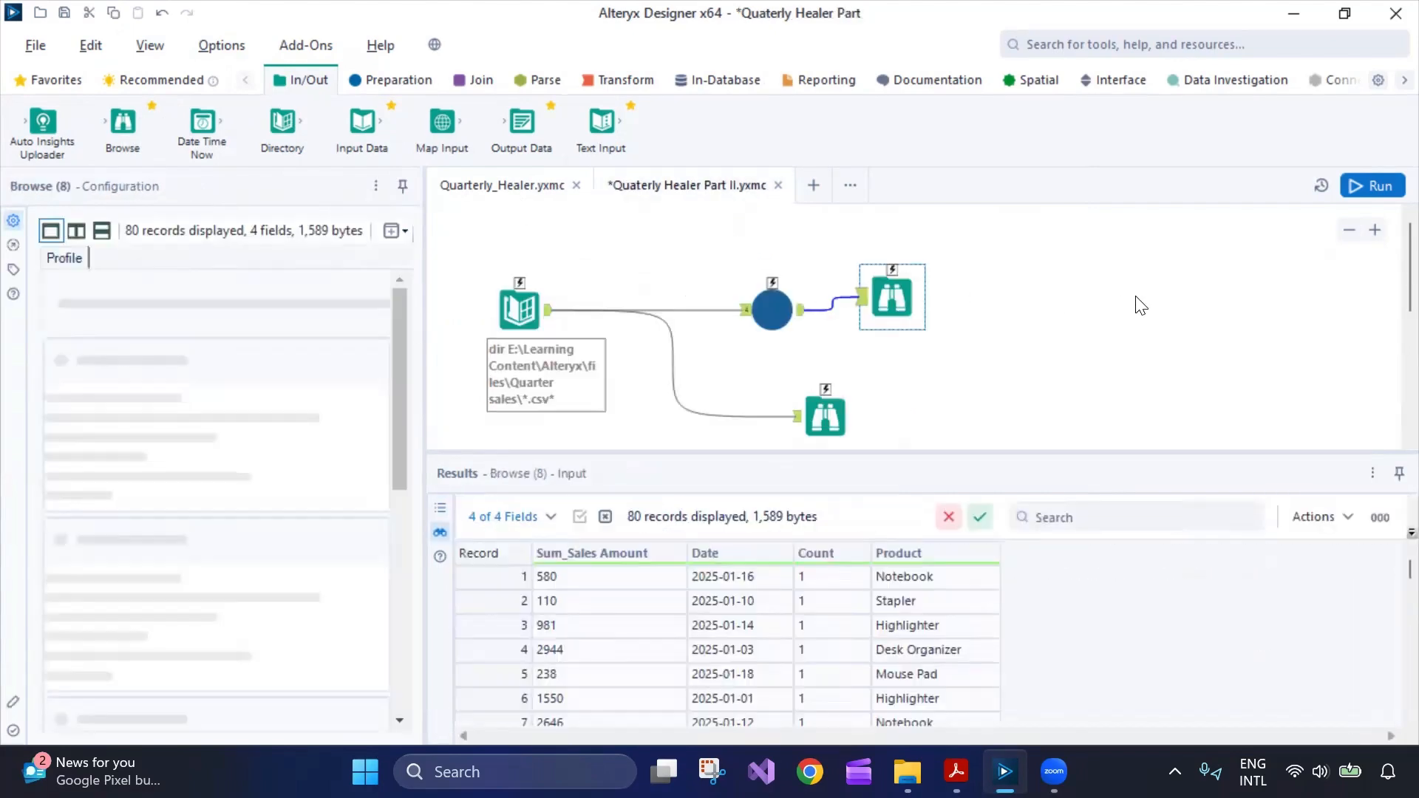
# Compare the workflow-level settings of Part II and the Quarterly_Healer macro.
pyautogui.click(126, 226)
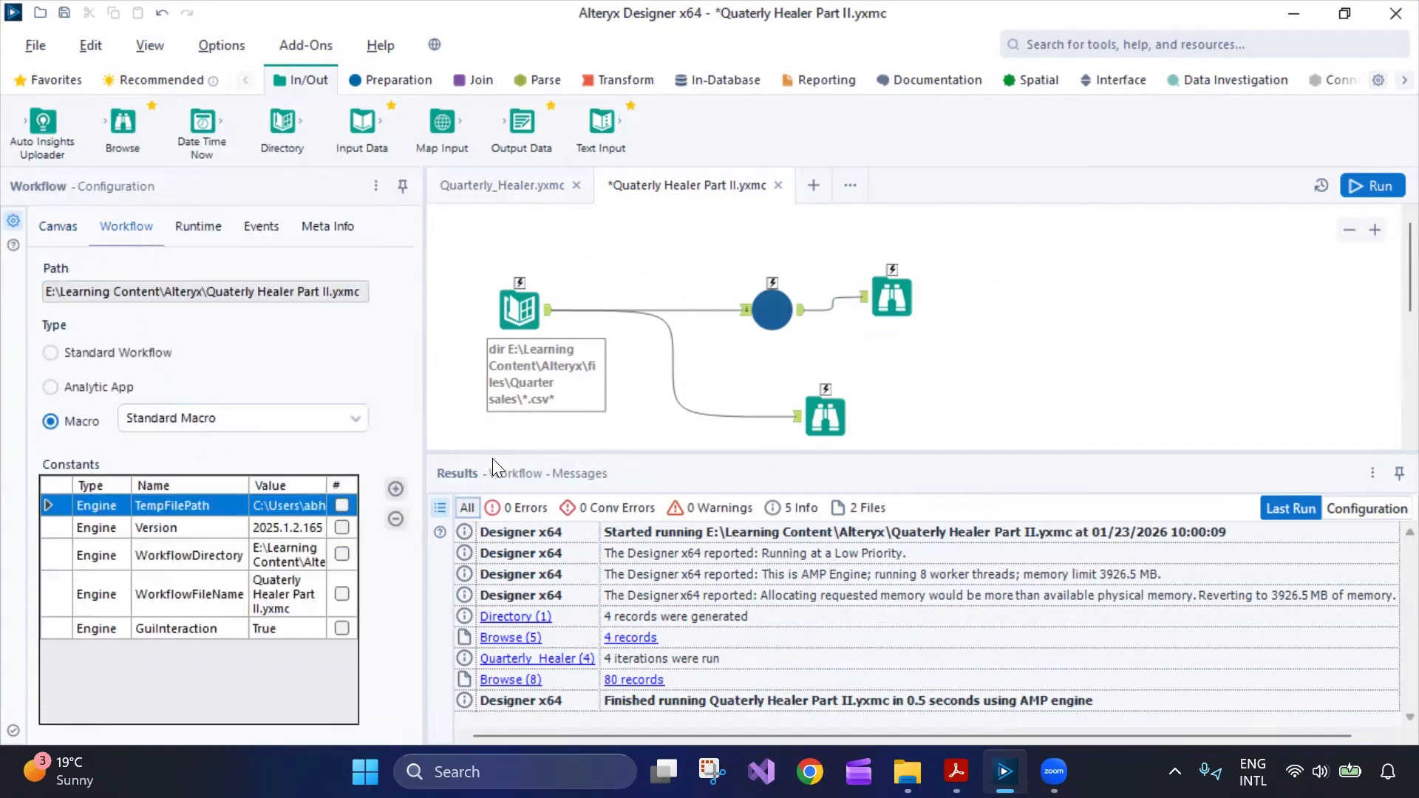
pyautogui.click(508, 192)
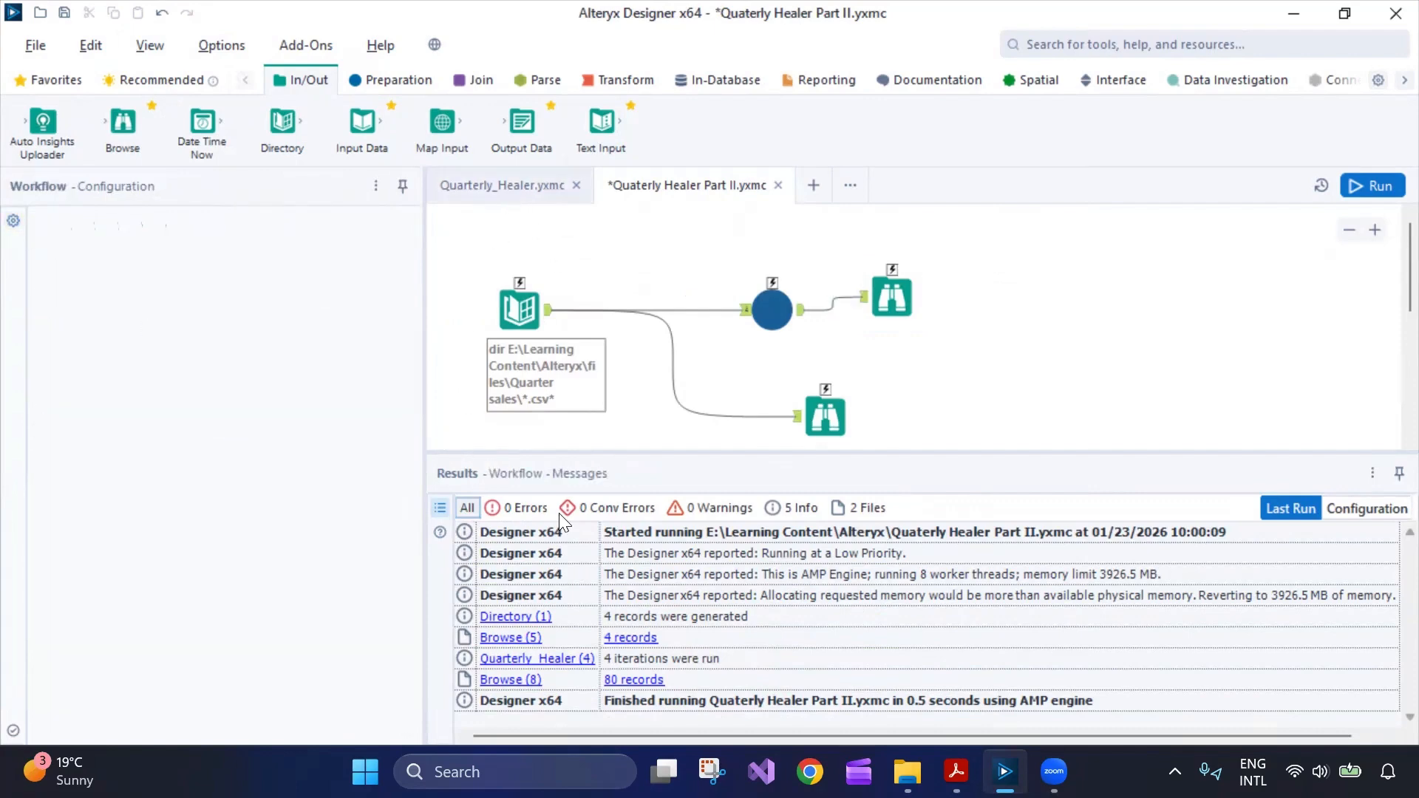
pyautogui.scroll(-1, 626, 425)
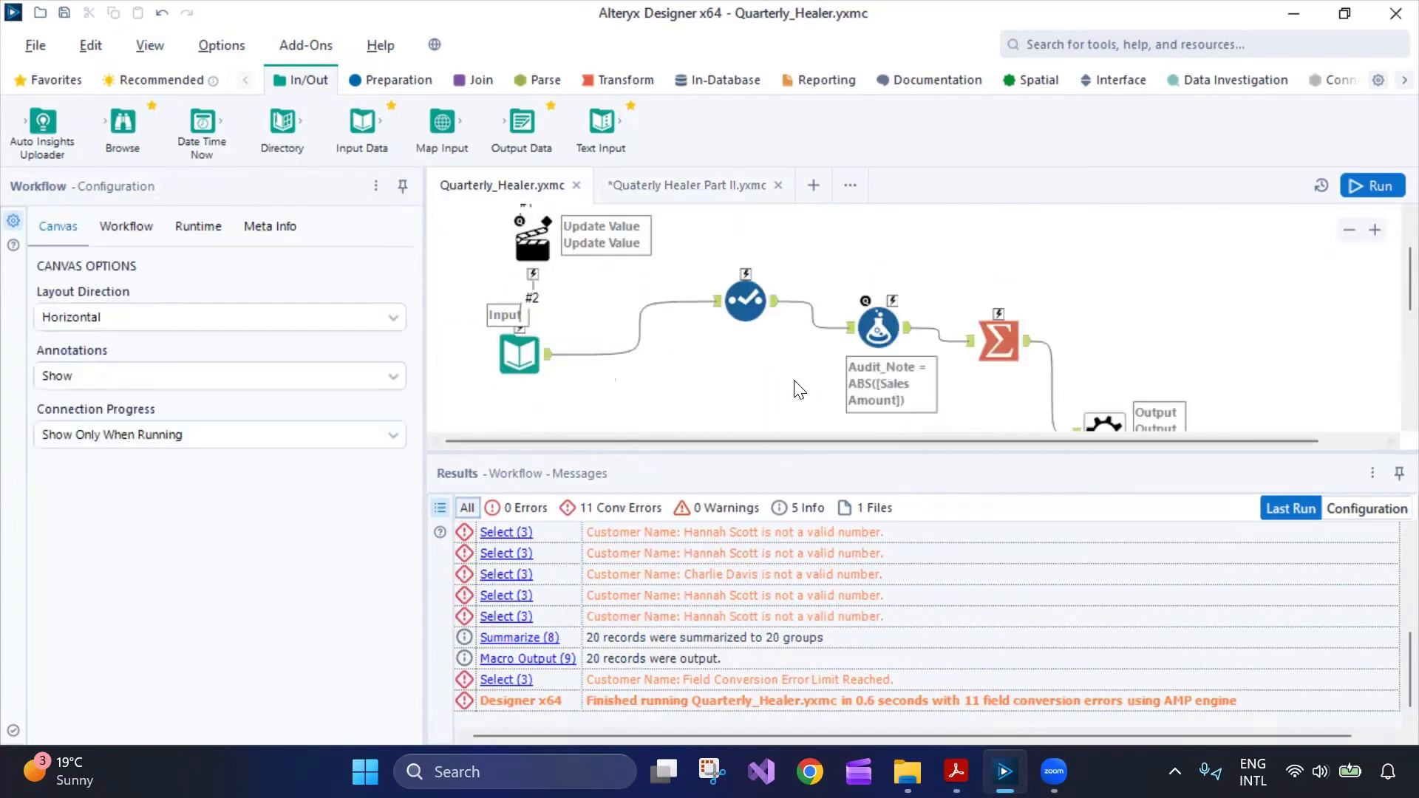
pyautogui.click(708, 185)
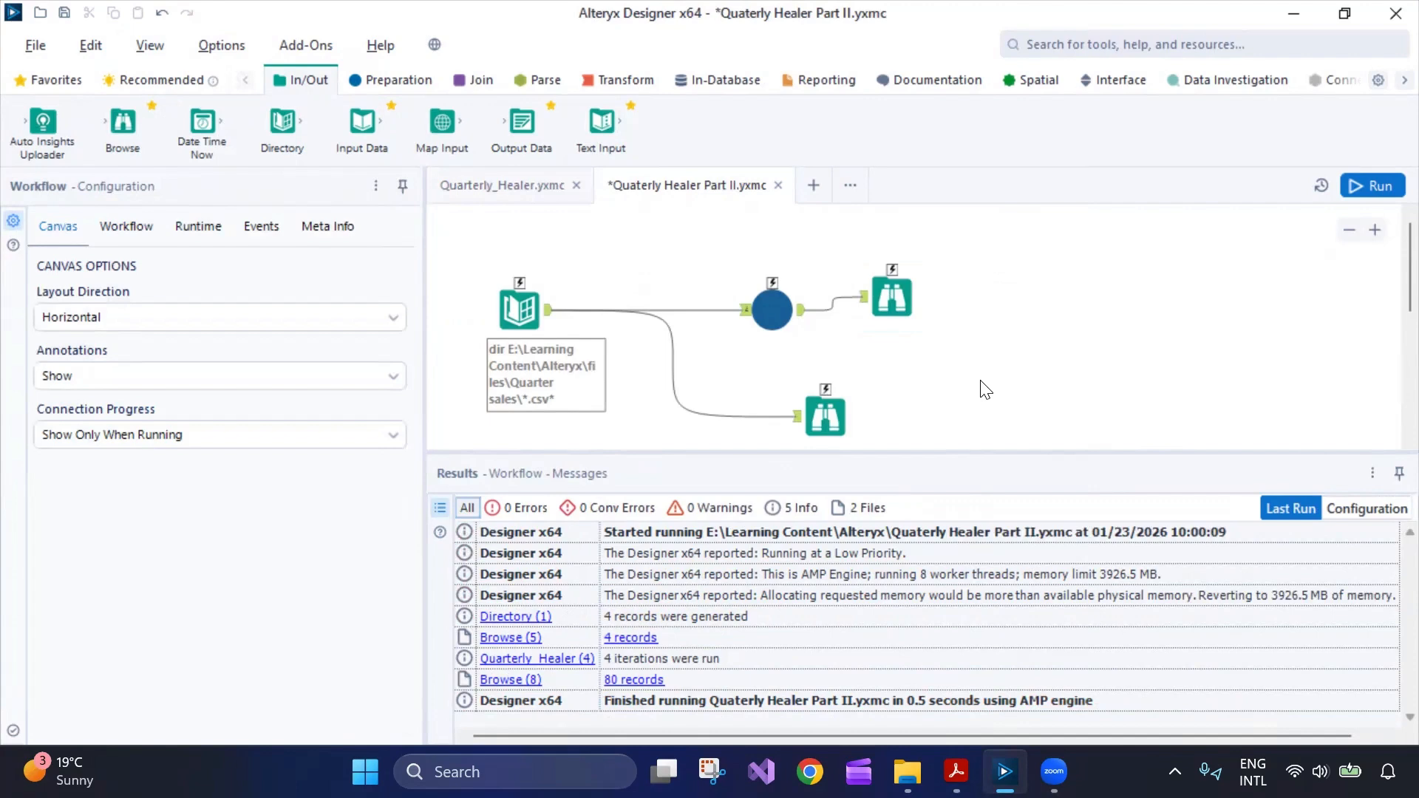
pyautogui.click(127, 226)
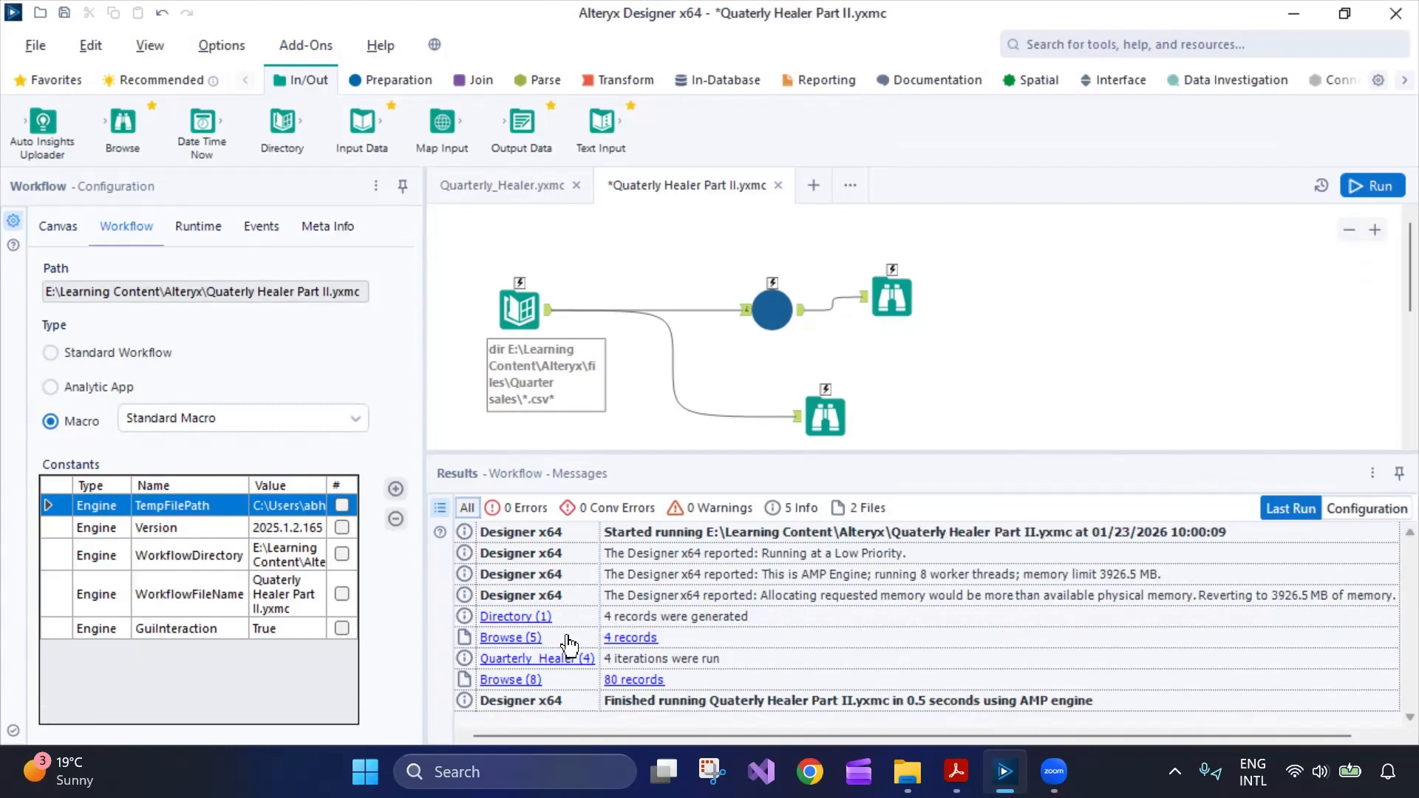
# View the four quarter-file records from Browse (5), then close that viewer.
pyautogui.click(627, 640)
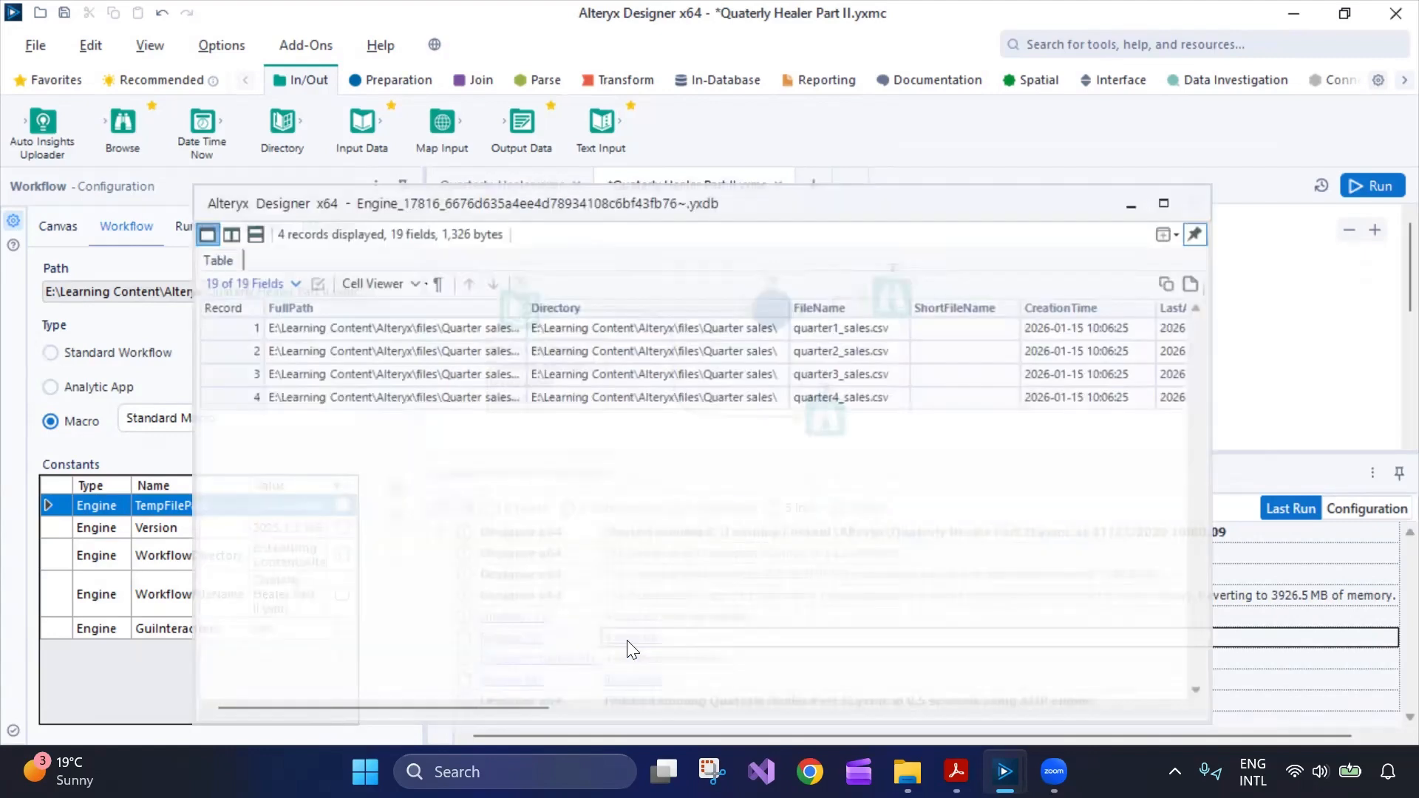
pyautogui.moveTo(488, 732); pyautogui.dragTo(549, 711)
pyautogui.click(1226, 195)
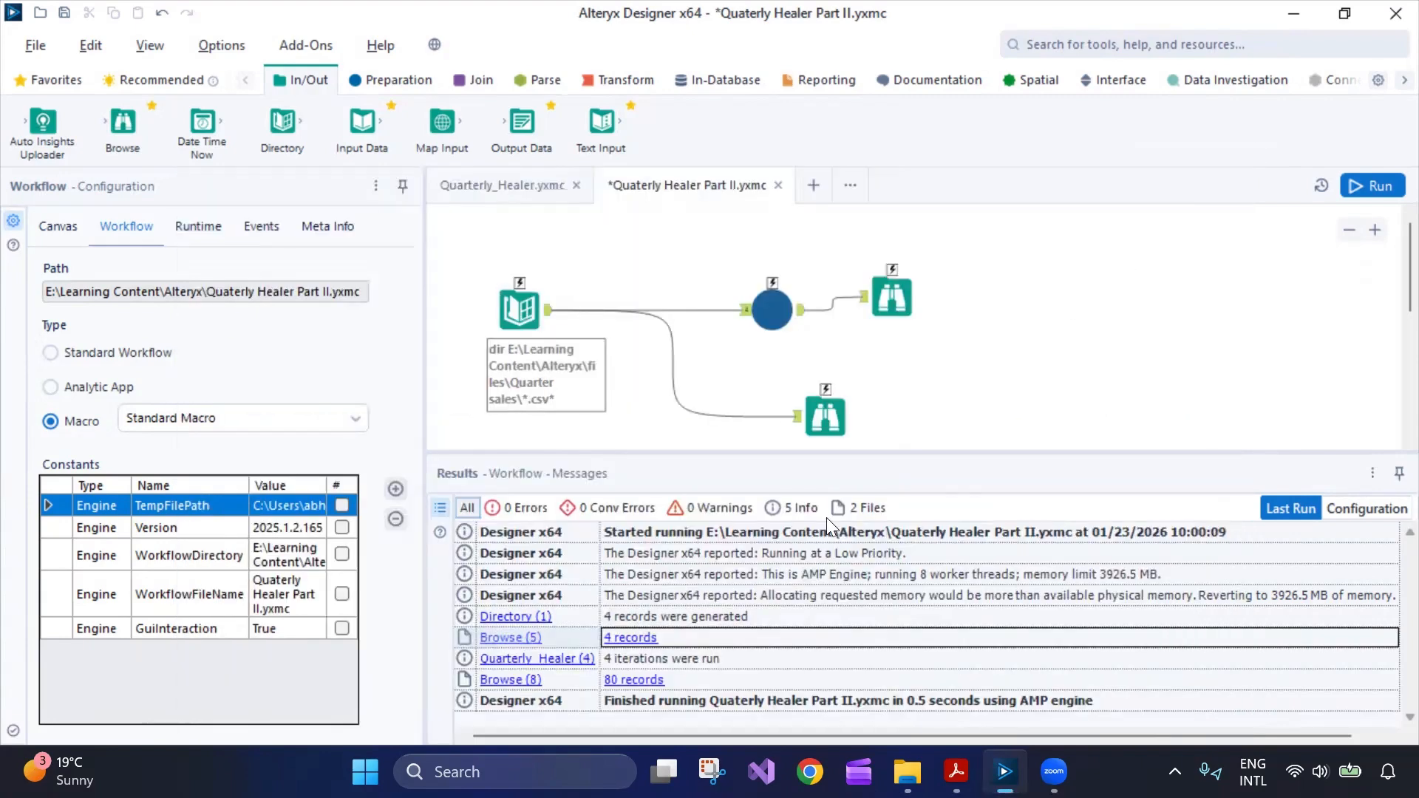
# Scroll through all 80 combined records in the Browse (8) viewer, close it, and return to the macro.
pyautogui.click(624, 680)
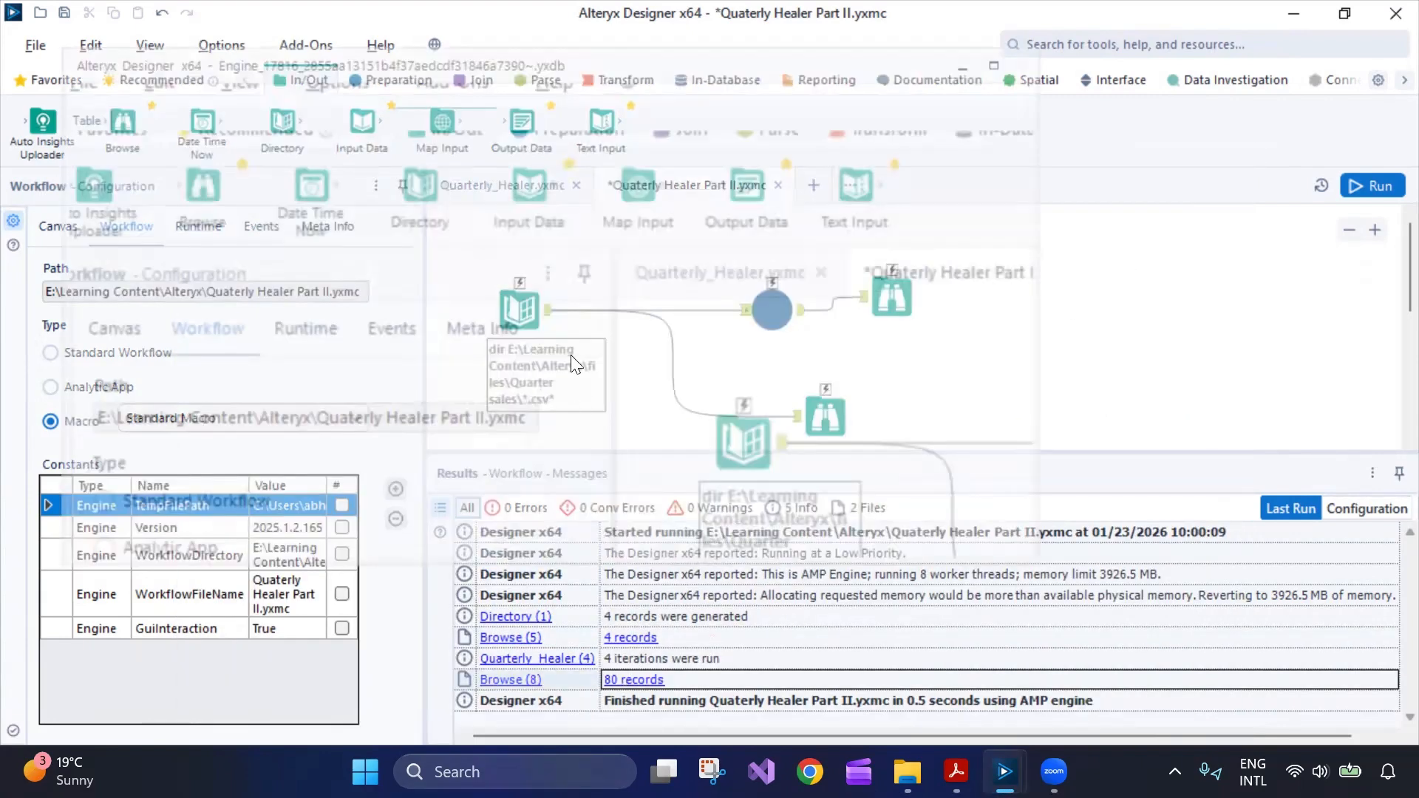
pyautogui.scroll(-15, 566, 318)
pyautogui.scroll(15, 562, 321)
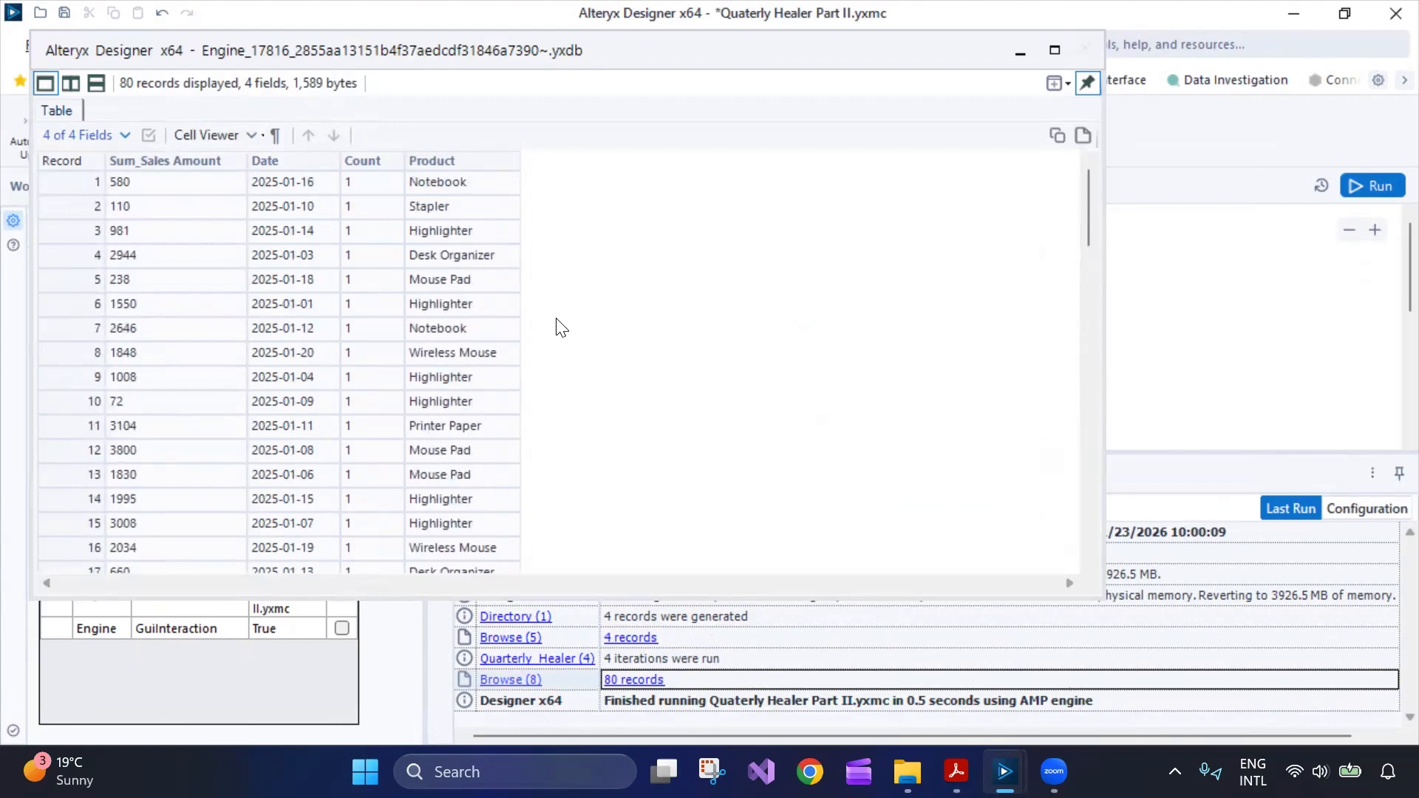
pyautogui.scroll(-14, 399, 409)
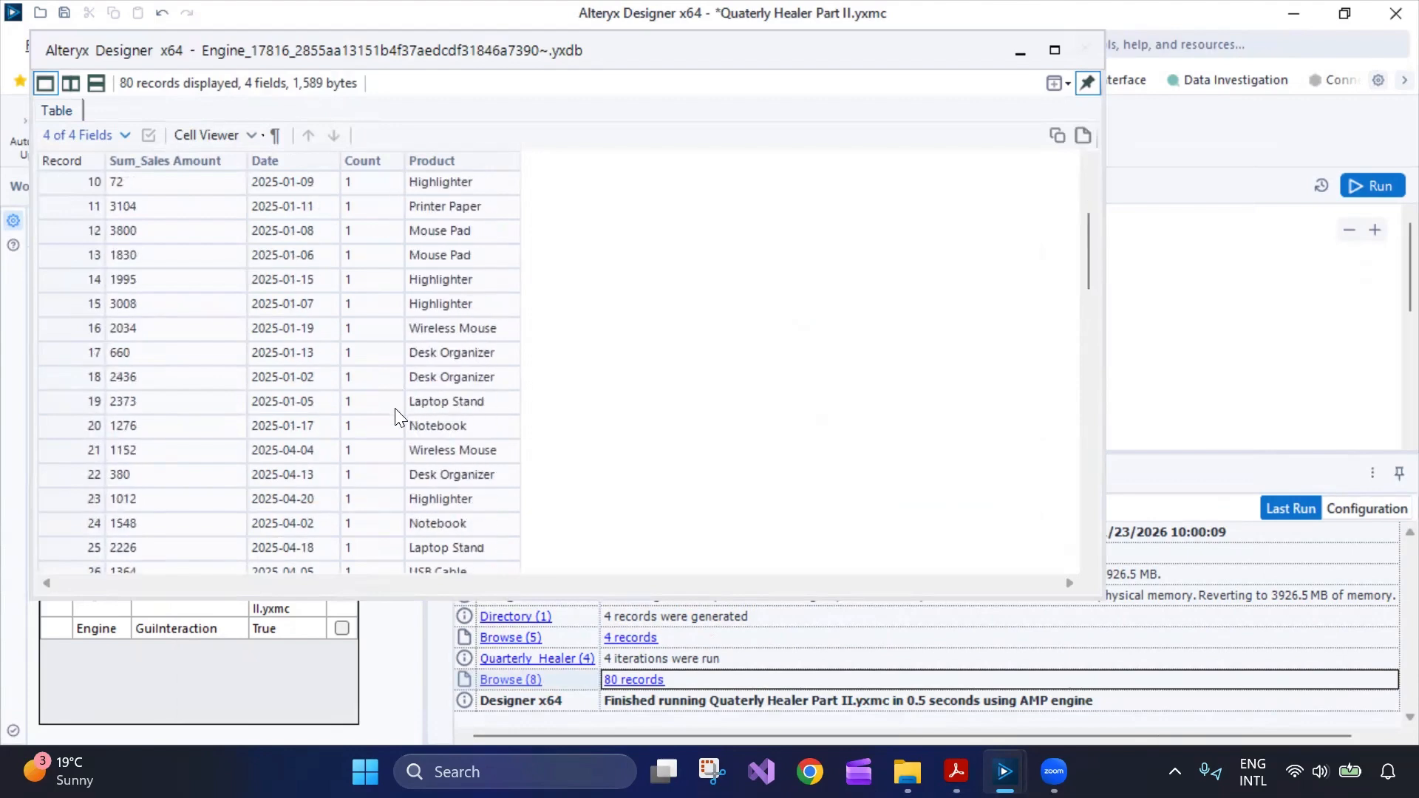
pyautogui.scroll(-7, 386, 429)
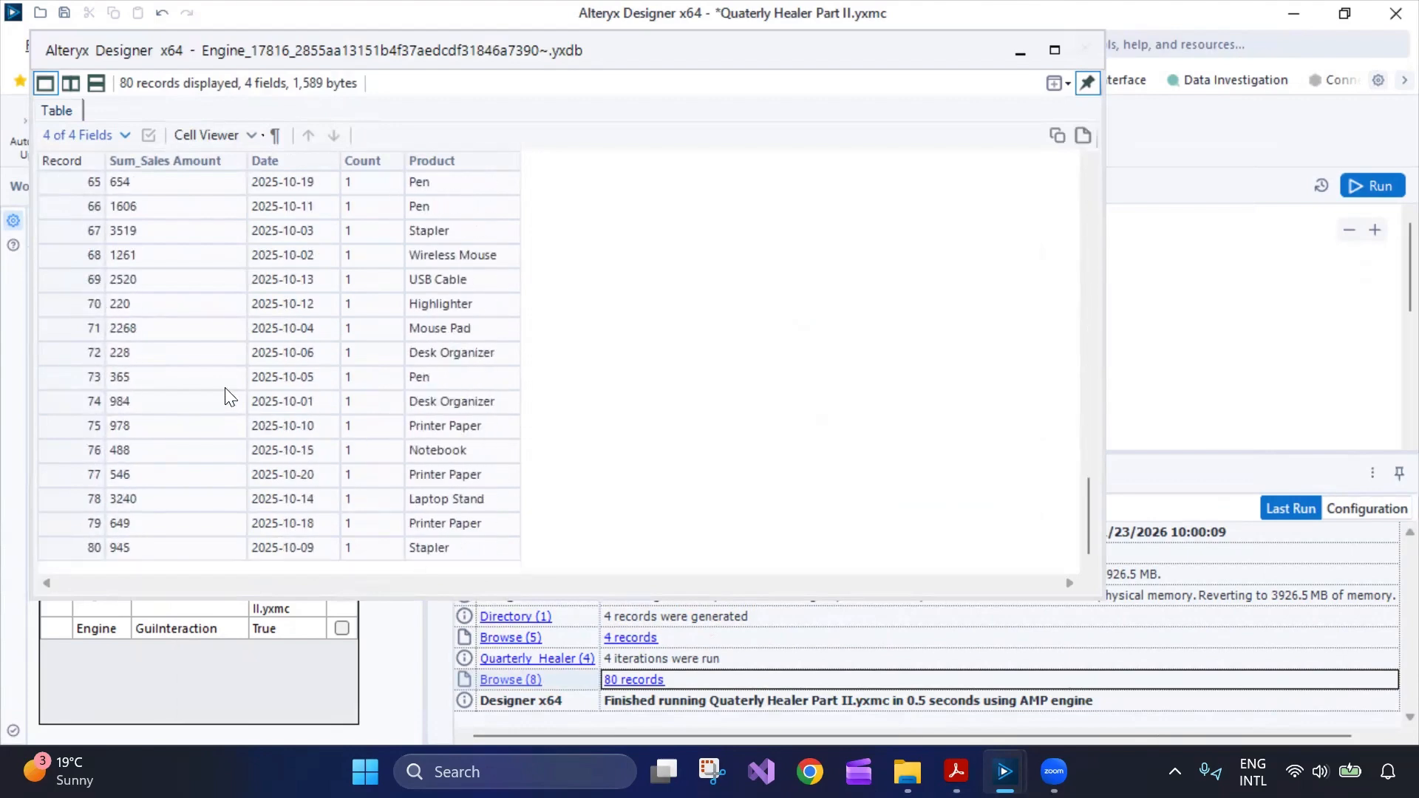
pyautogui.click(1084, 49)
pyautogui.scroll(2, 741, 377)
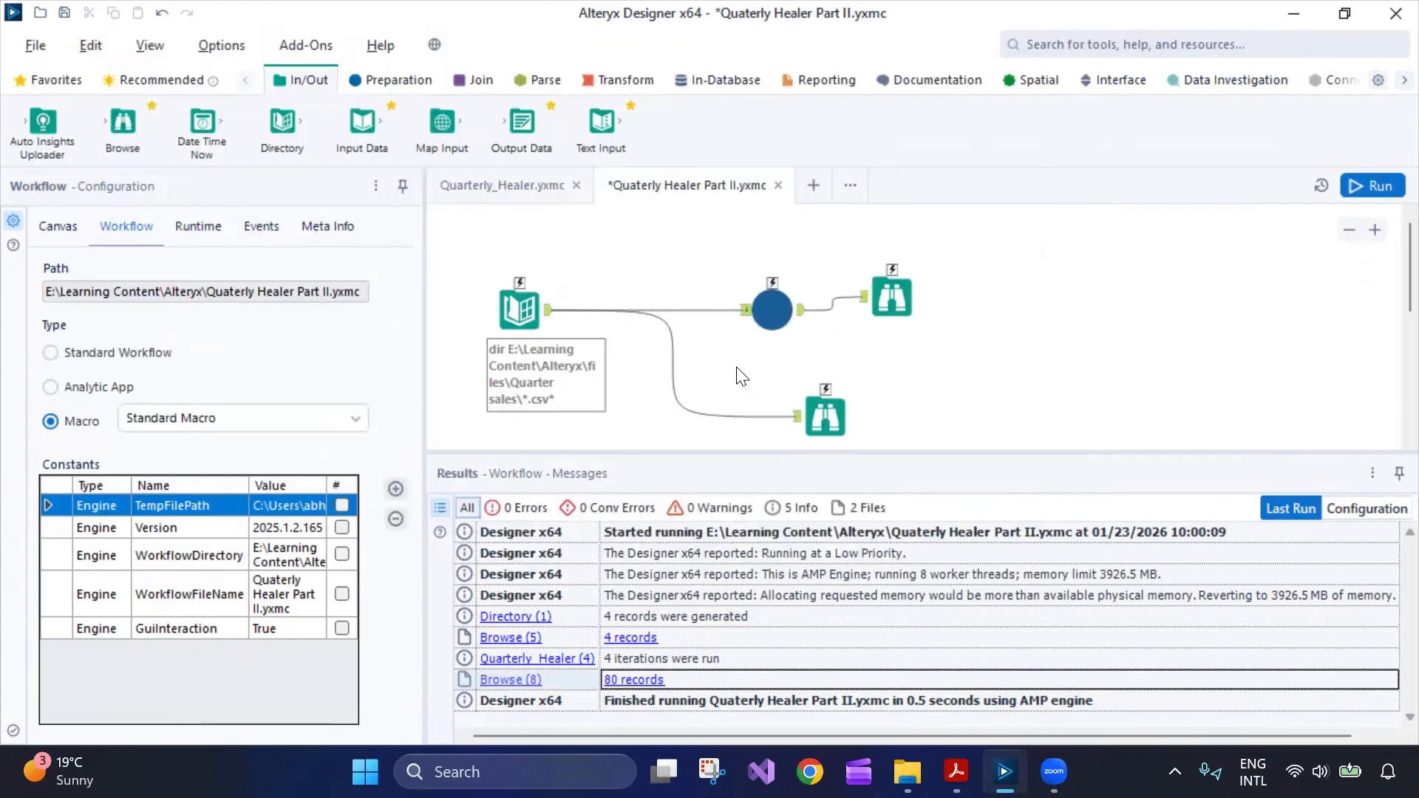
pyautogui.click(521, 190)
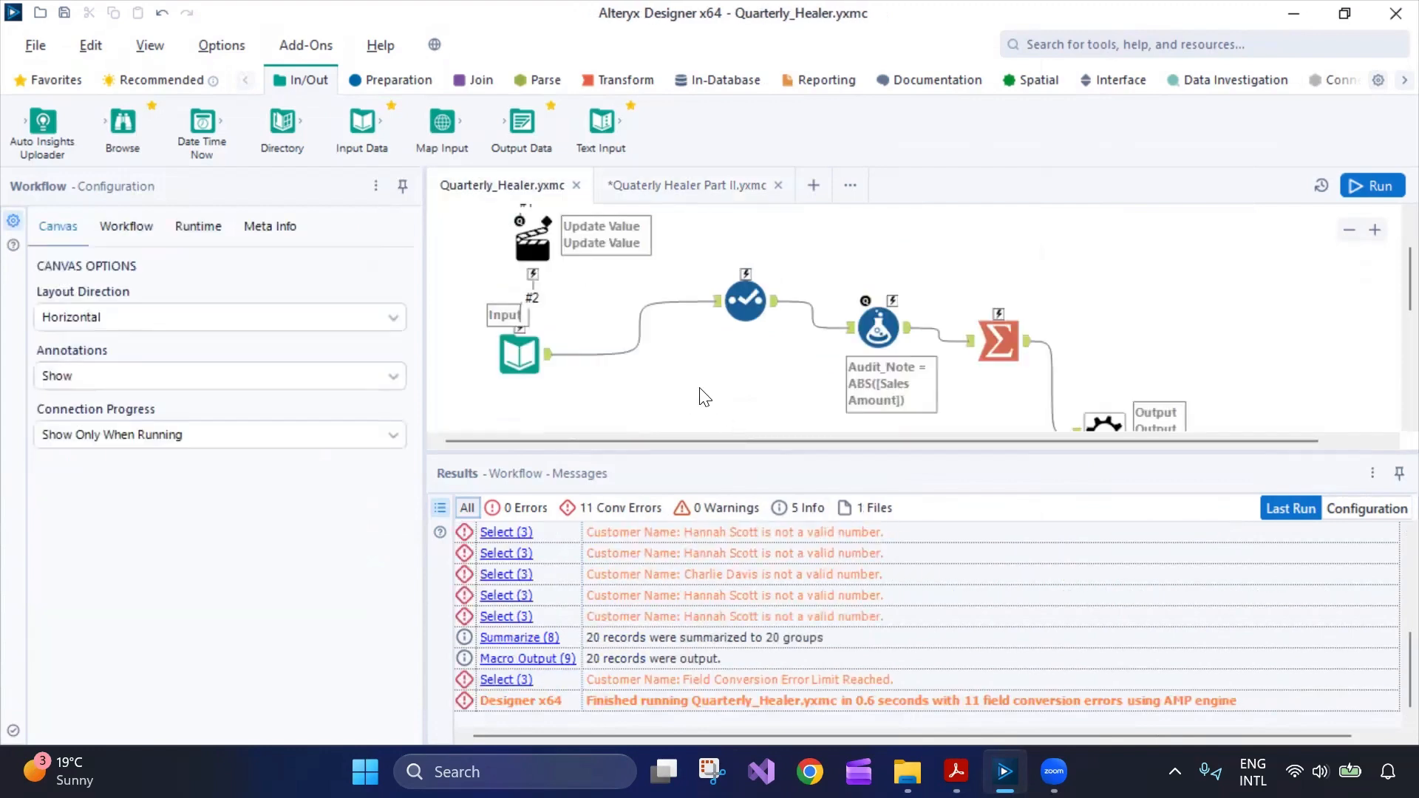
# Change the Customer Name field type from Double to V_WString in the Select tool.
pyautogui.scroll(2, 704, 399)
pyautogui.scroll(-1, 702, 407)
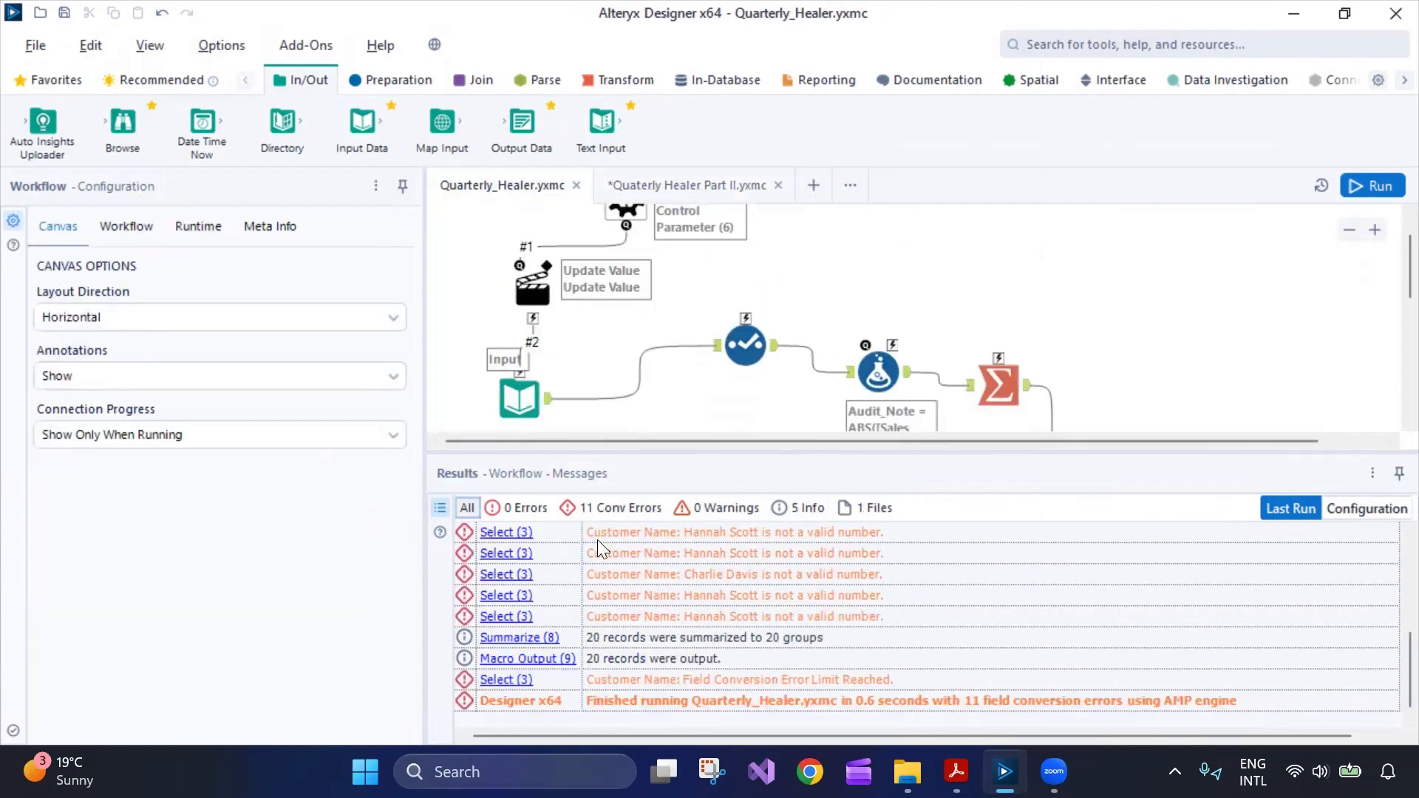
pyautogui.click(745, 345)
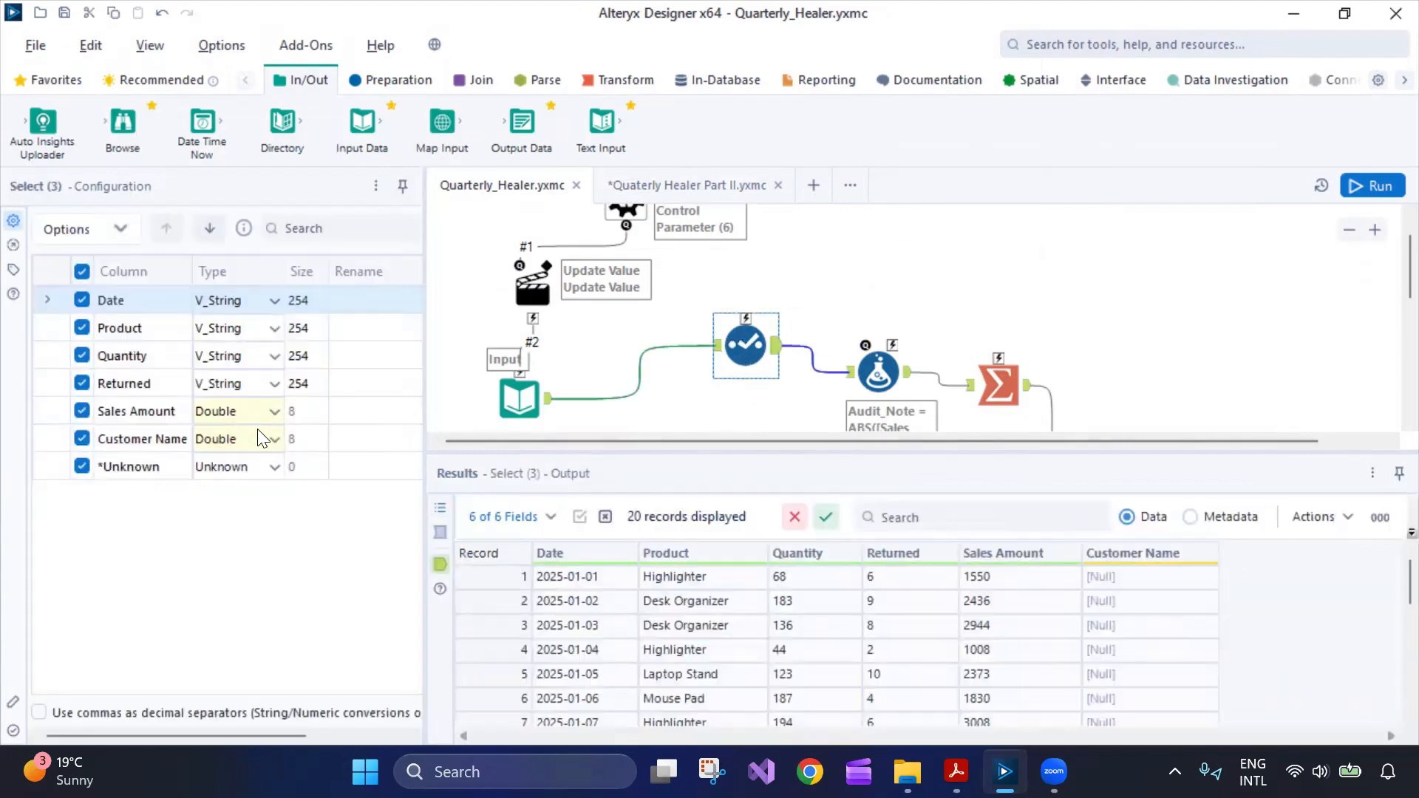
pyautogui.click(262, 438)
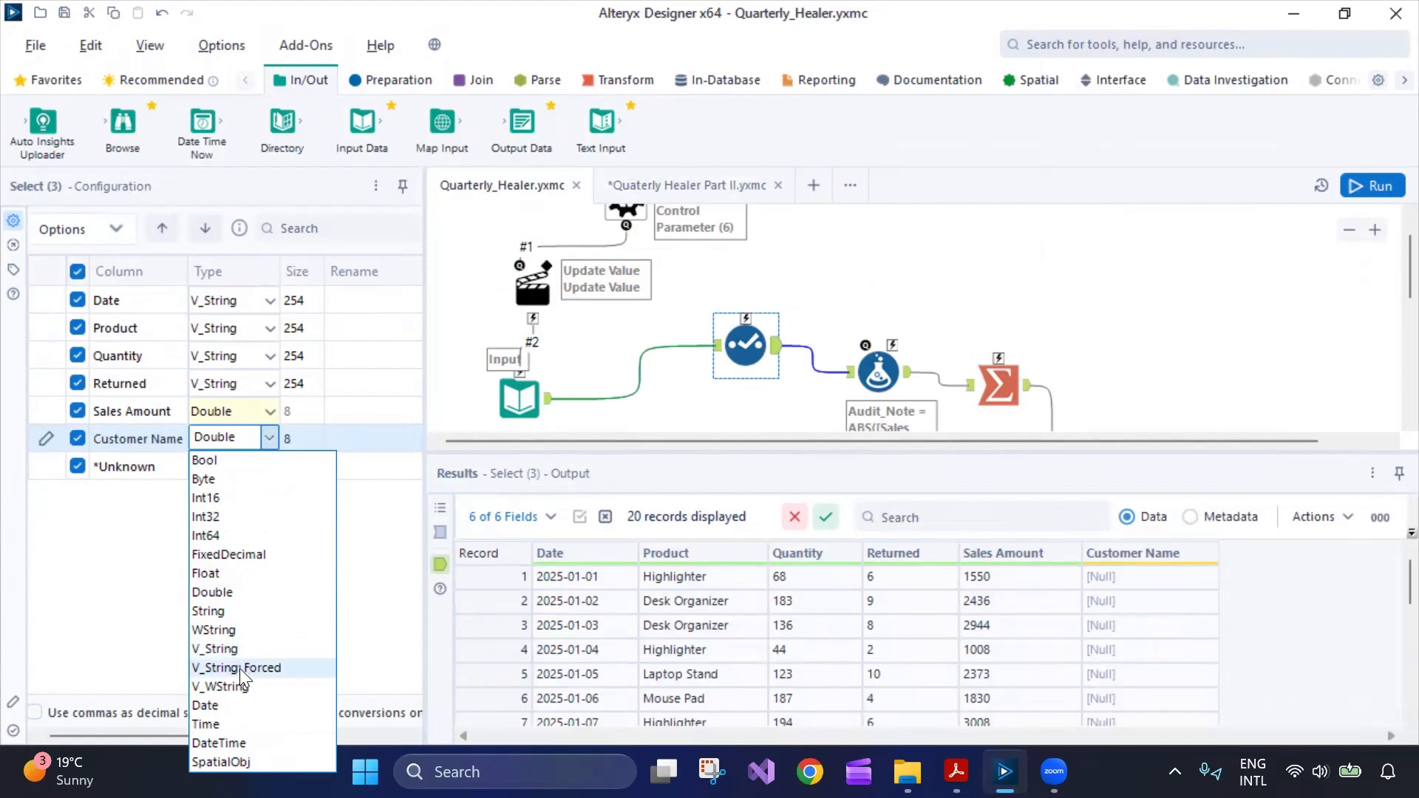
# Rerun the macro, check the Formula and Summarize results, and save it.
pyautogui.click(1353, 186)
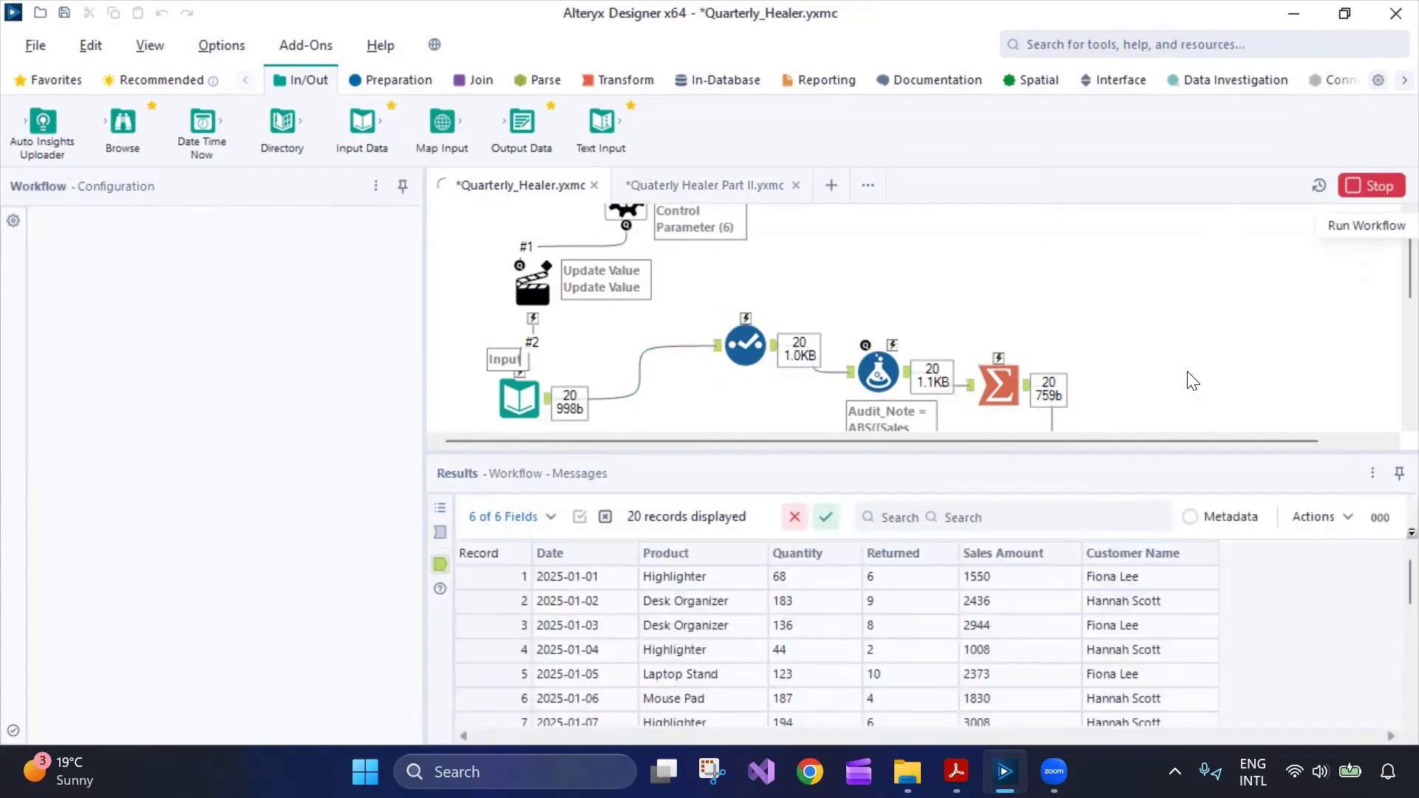
pyautogui.scroll(-1, 910, 308)
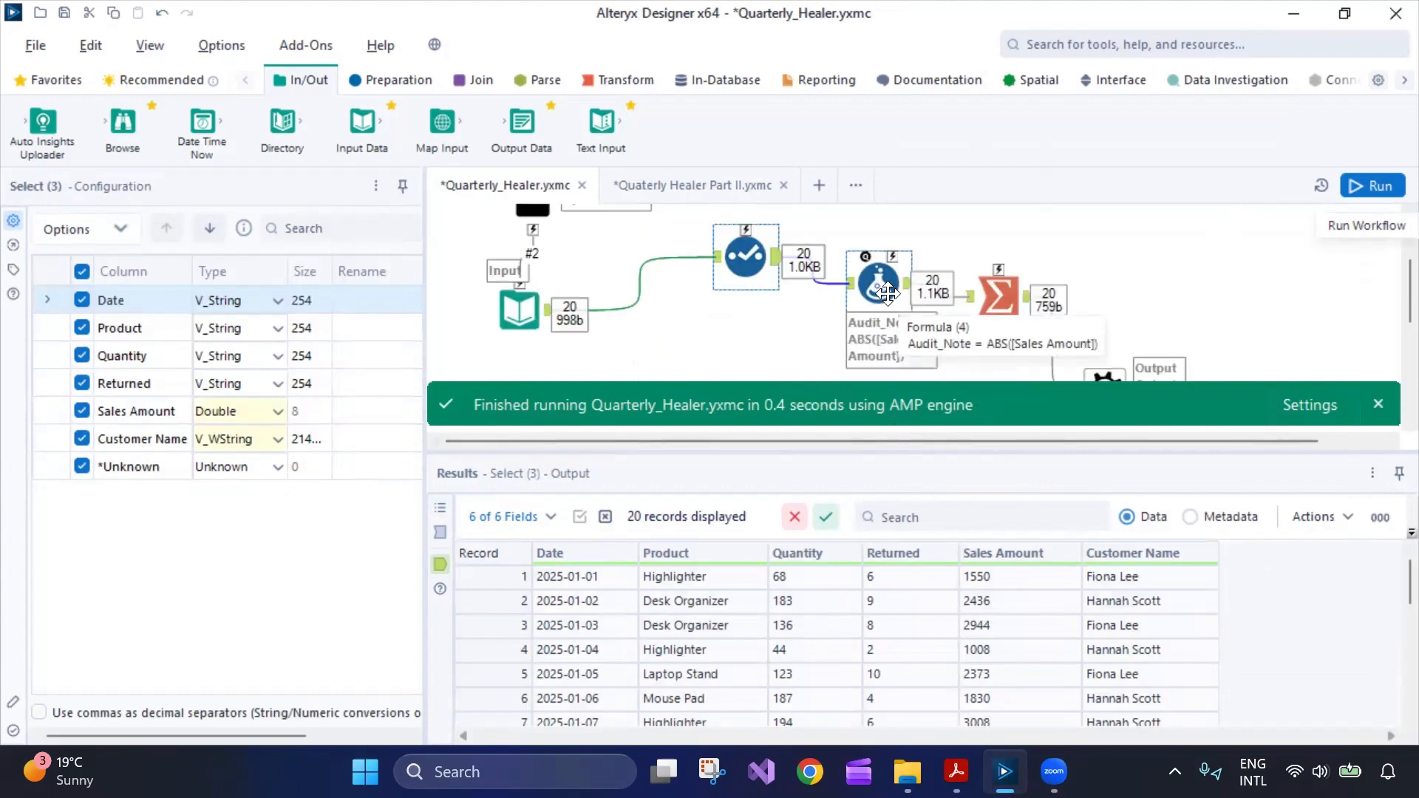
pyautogui.click(903, 299)
pyautogui.click(995, 293)
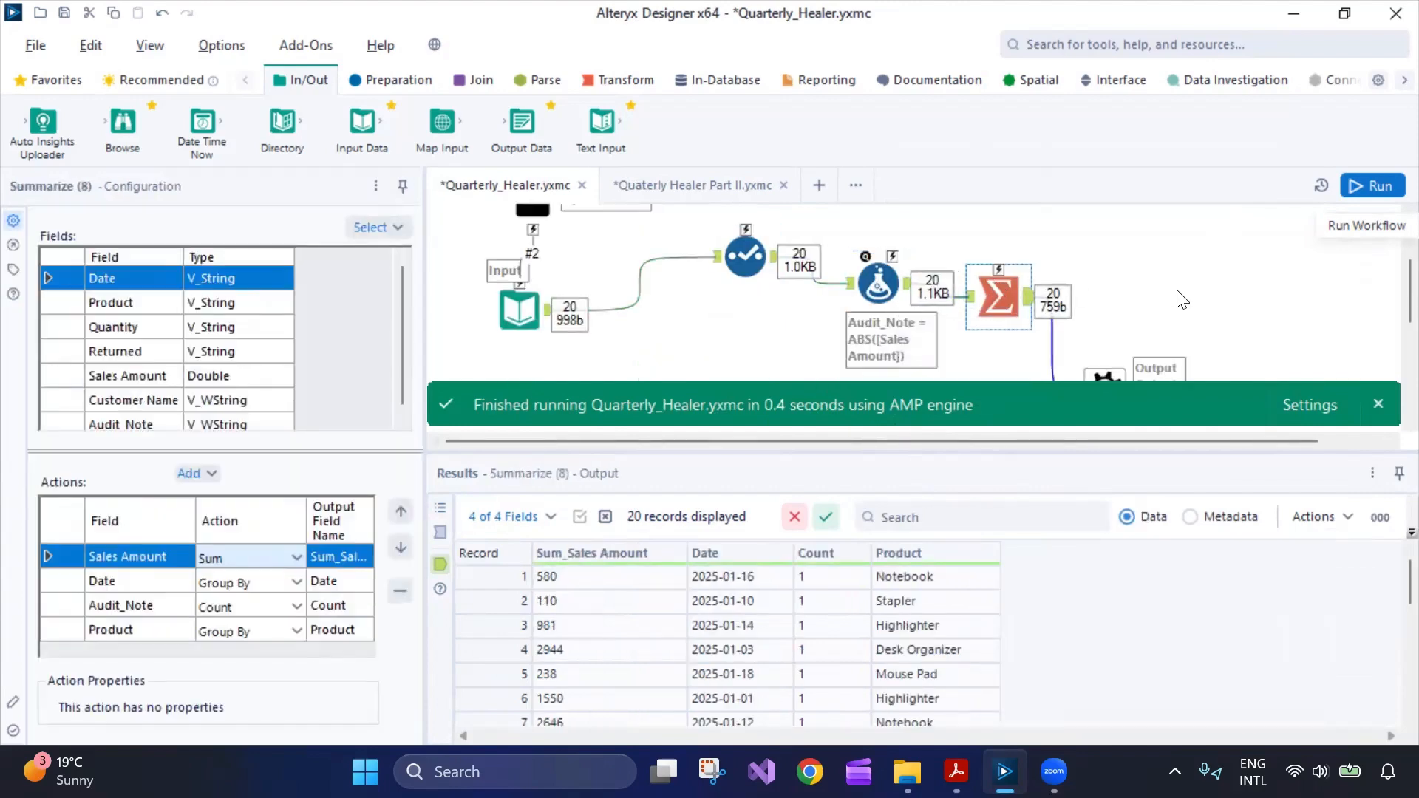
pyautogui.hotkey('ctrl', 's')
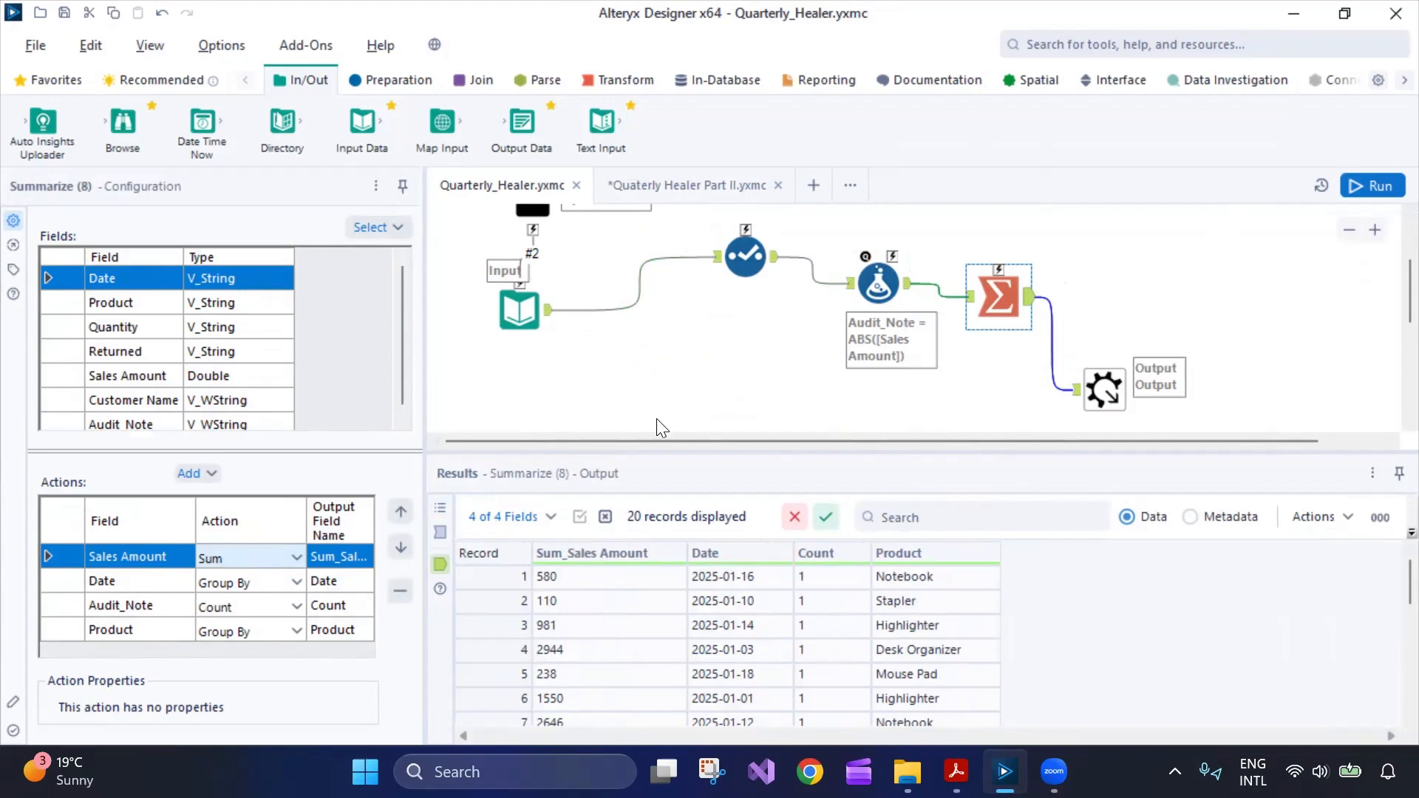
pyautogui.scroll(3, 729, 422)
pyautogui.scroll(-2, 732, 417)
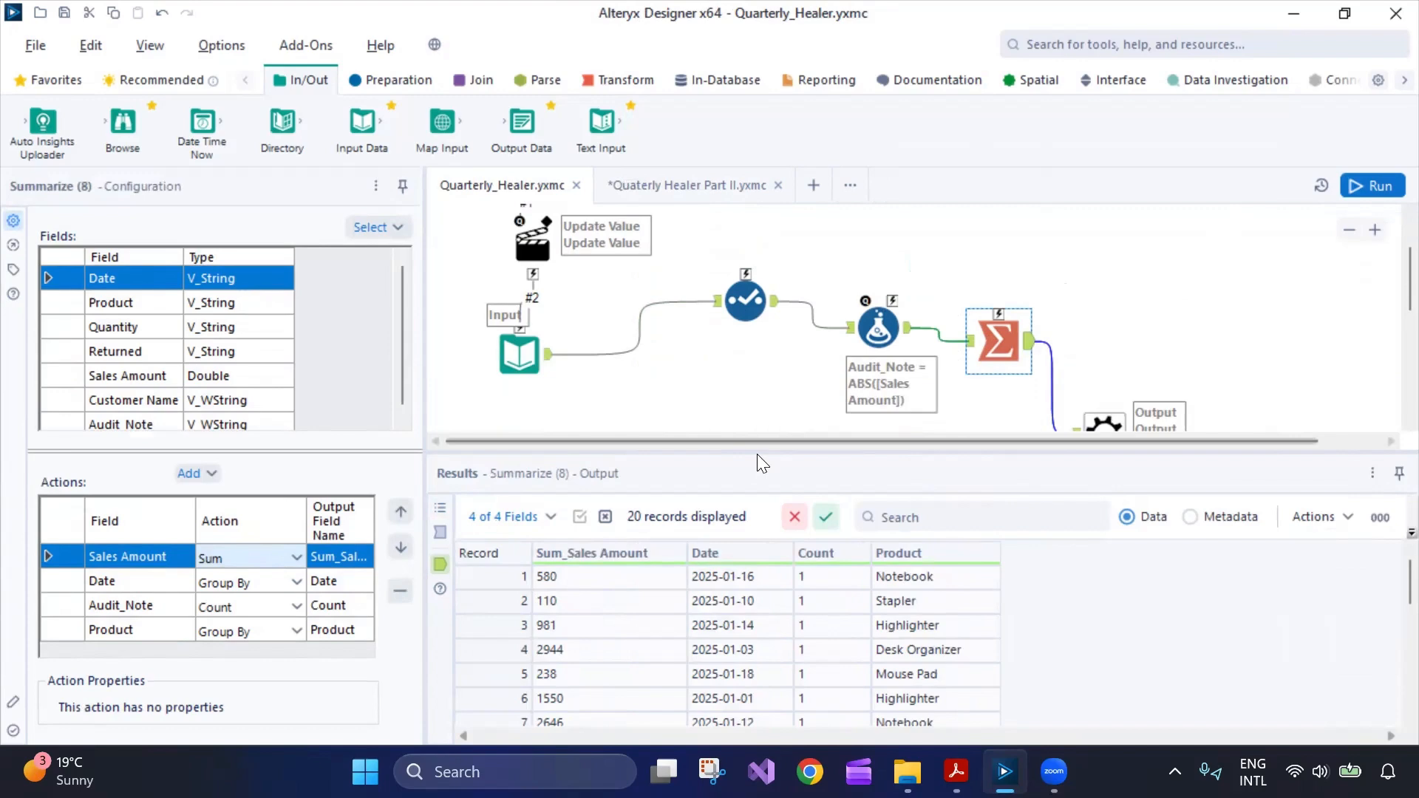
# Accept the macro-refreshed notice in Part II and run the batch workflow.
pyautogui.click(689, 186)
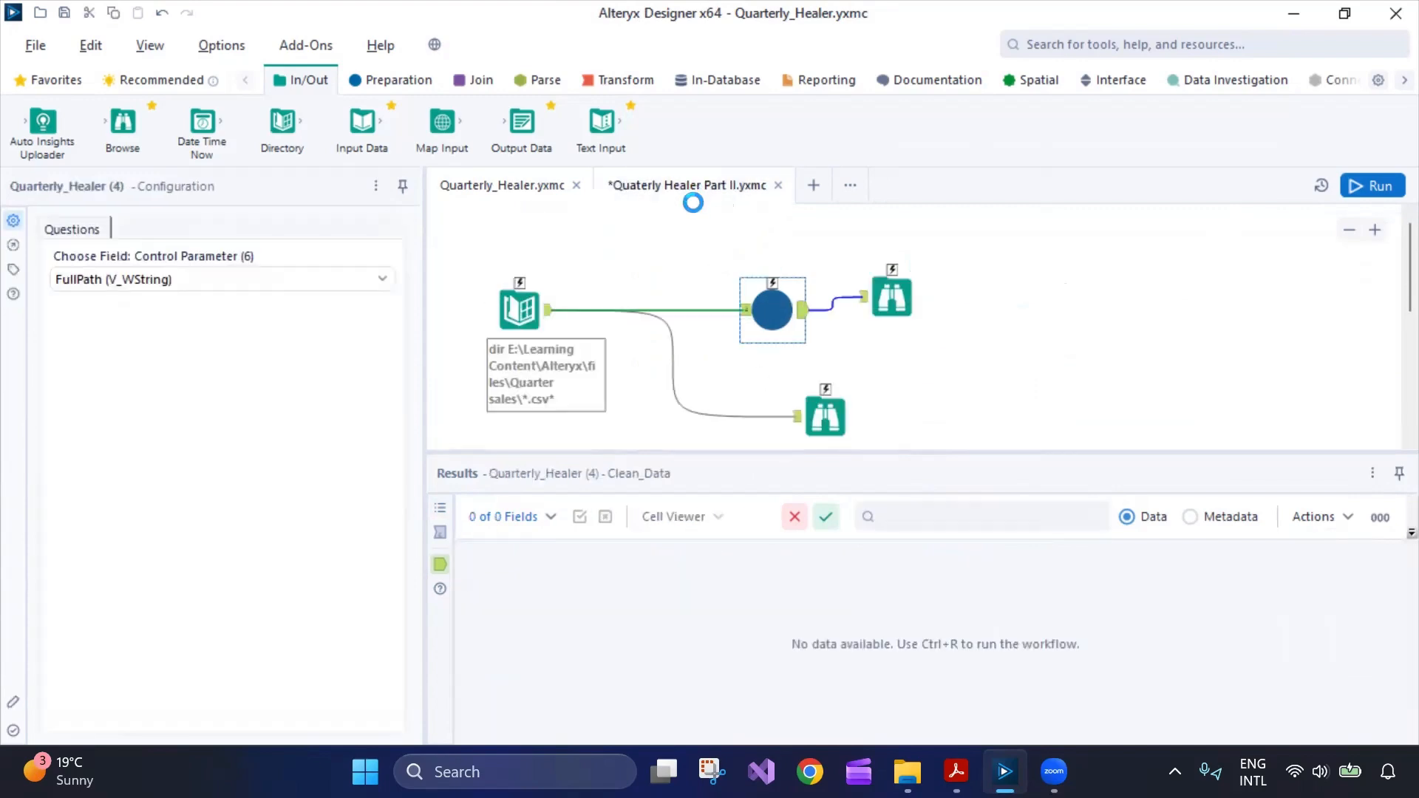
pyautogui.click(863, 456)
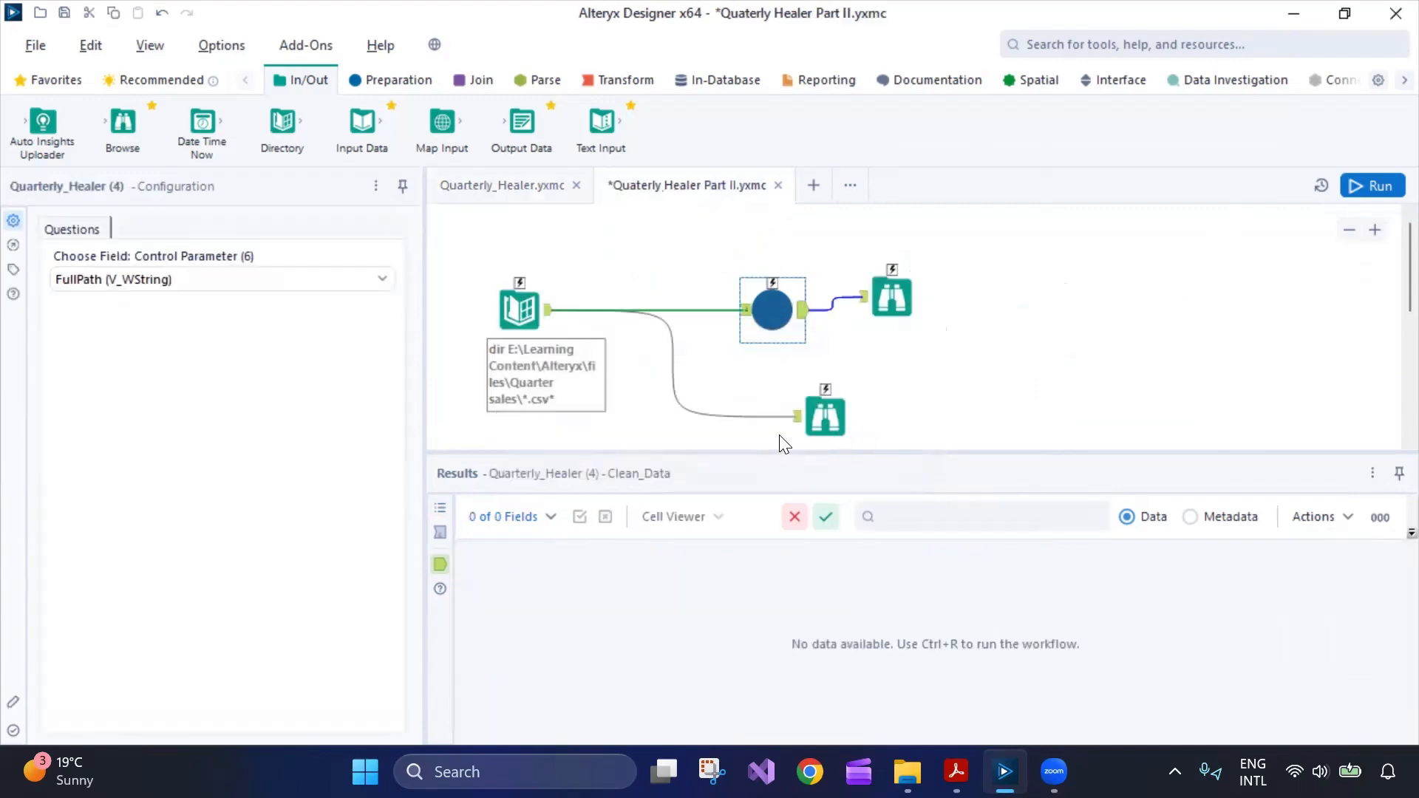
pyautogui.click(1371, 185)
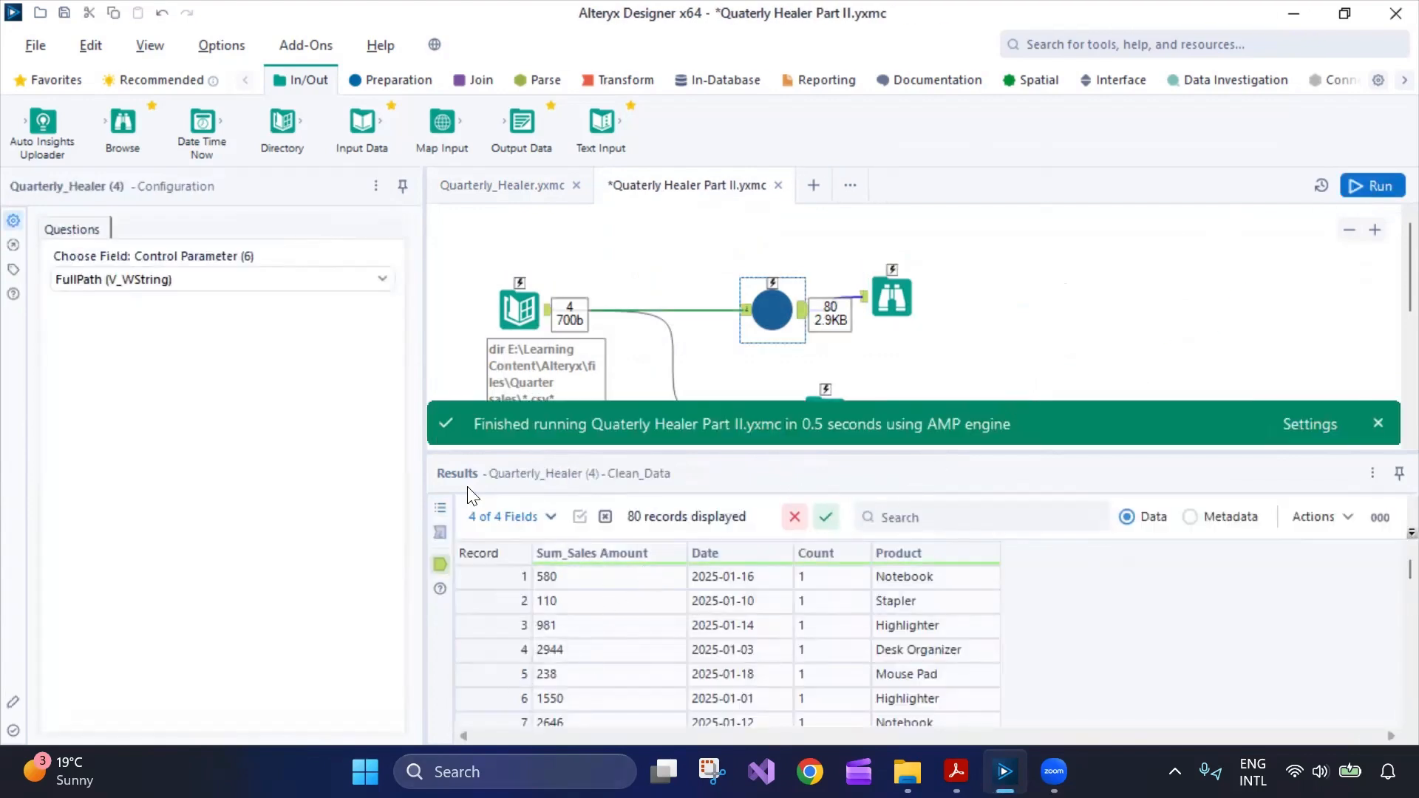
# Keep FullPath as the control parameter field, view the 80 output records, then return to the macro.
pyautogui.click(215, 279)
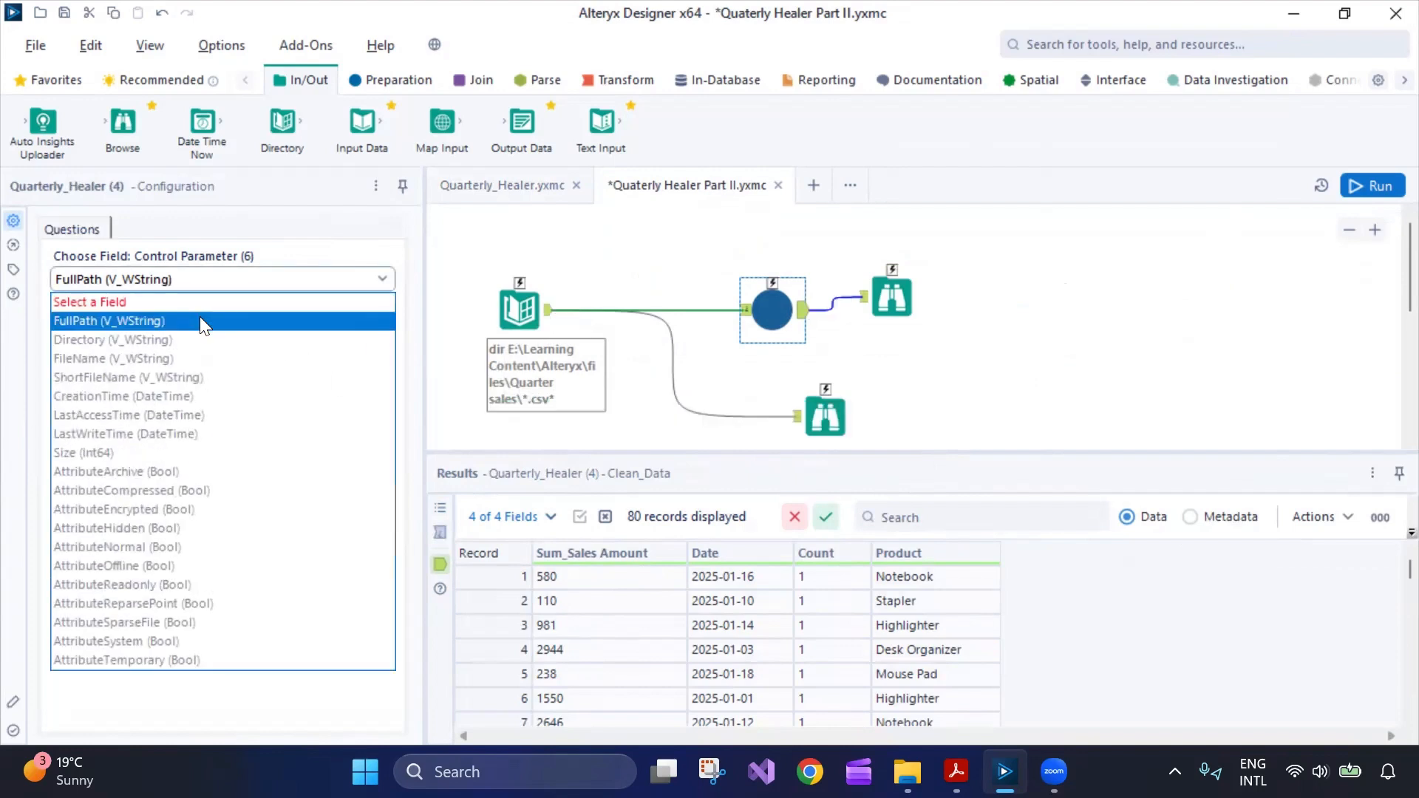
pyautogui.click(199, 320)
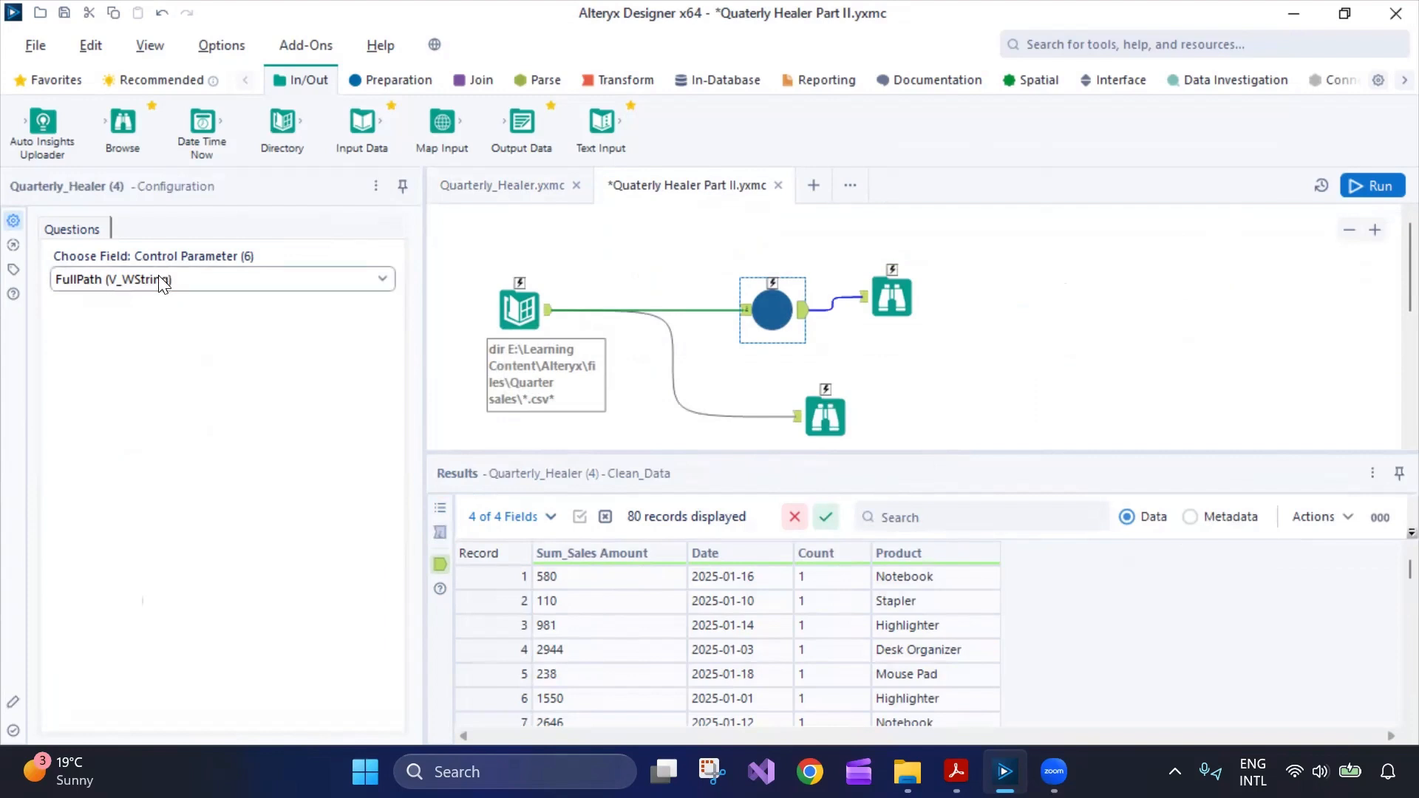
pyautogui.click(300, 288)
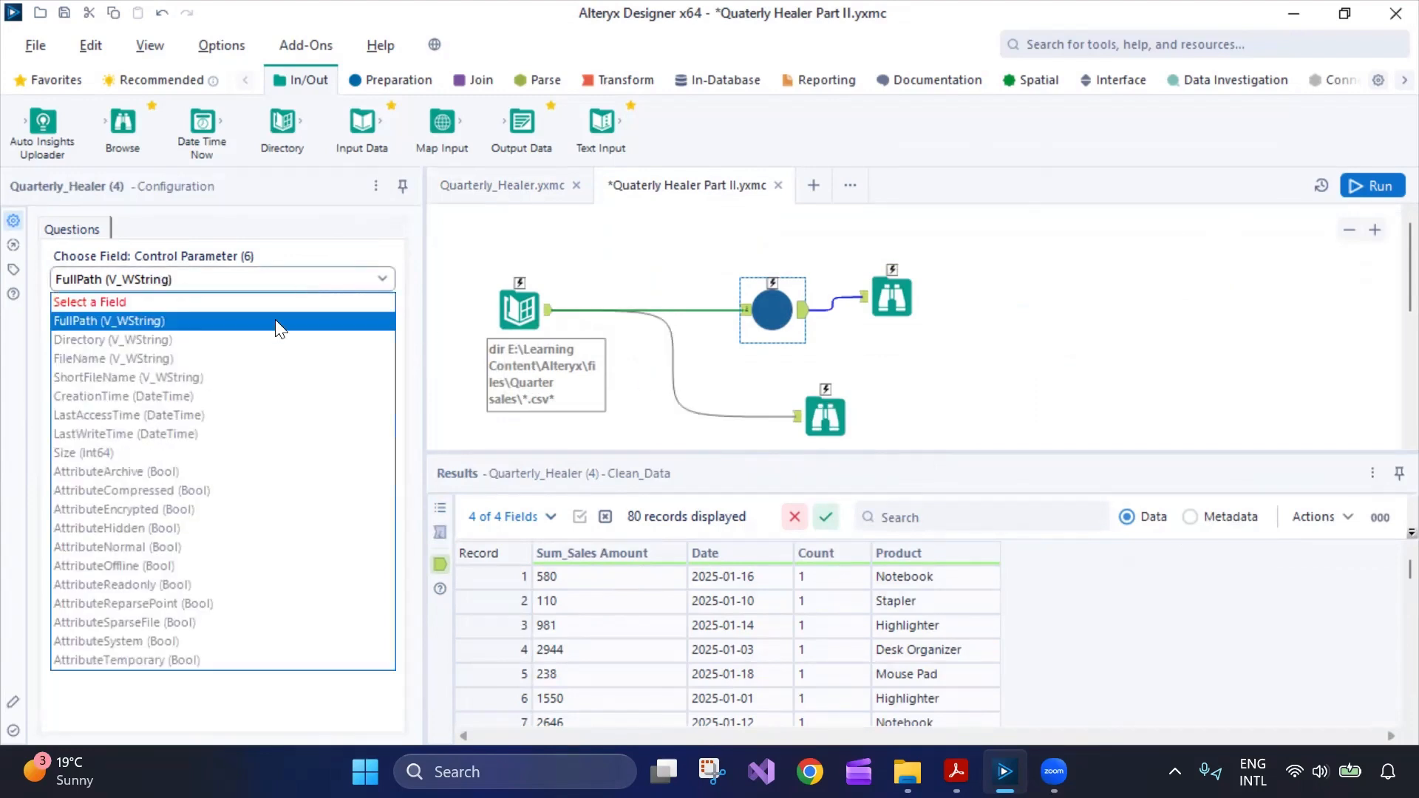
pyautogui.click(275, 319)
pyautogui.click(891, 296)
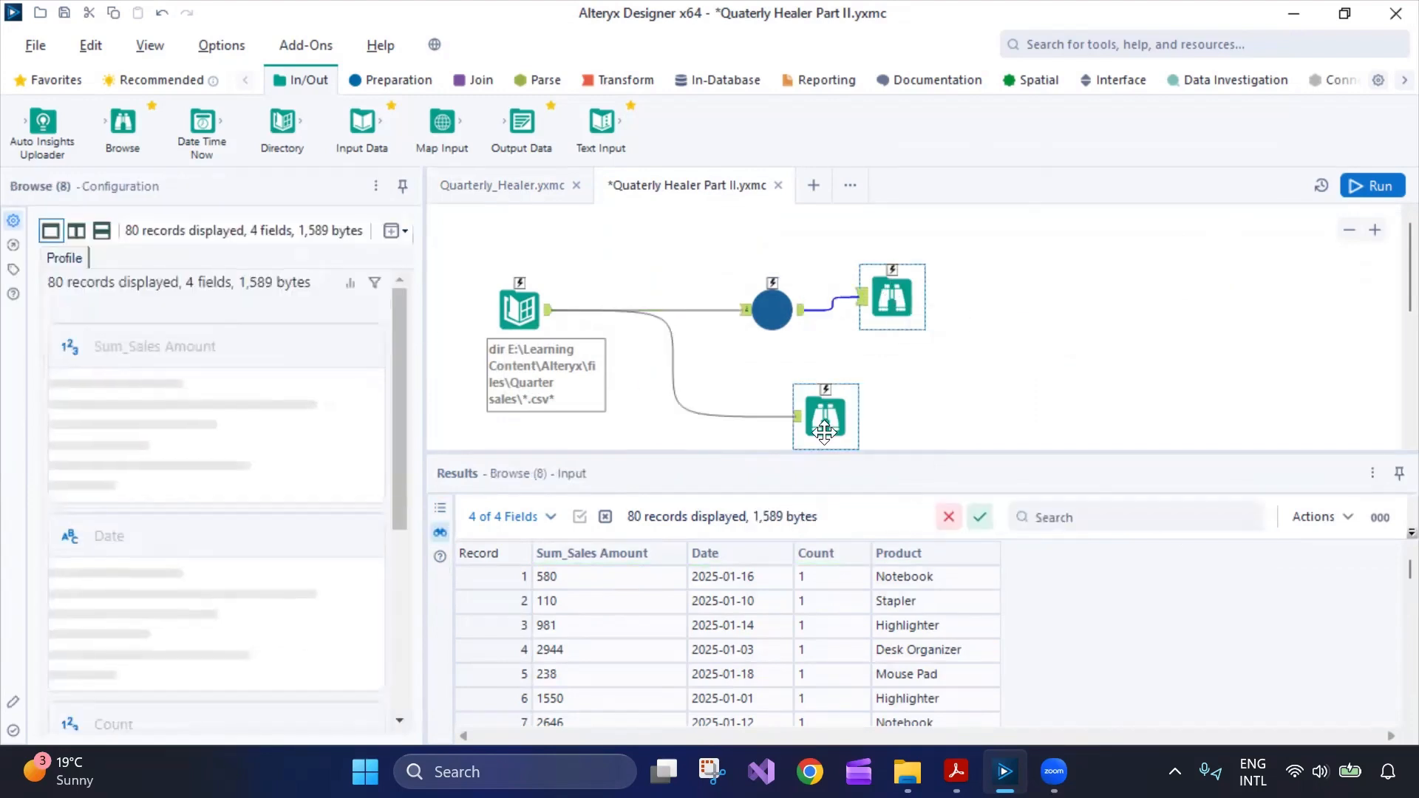
pyautogui.moveTo(399, 436); pyautogui.dragTo(401, 624)
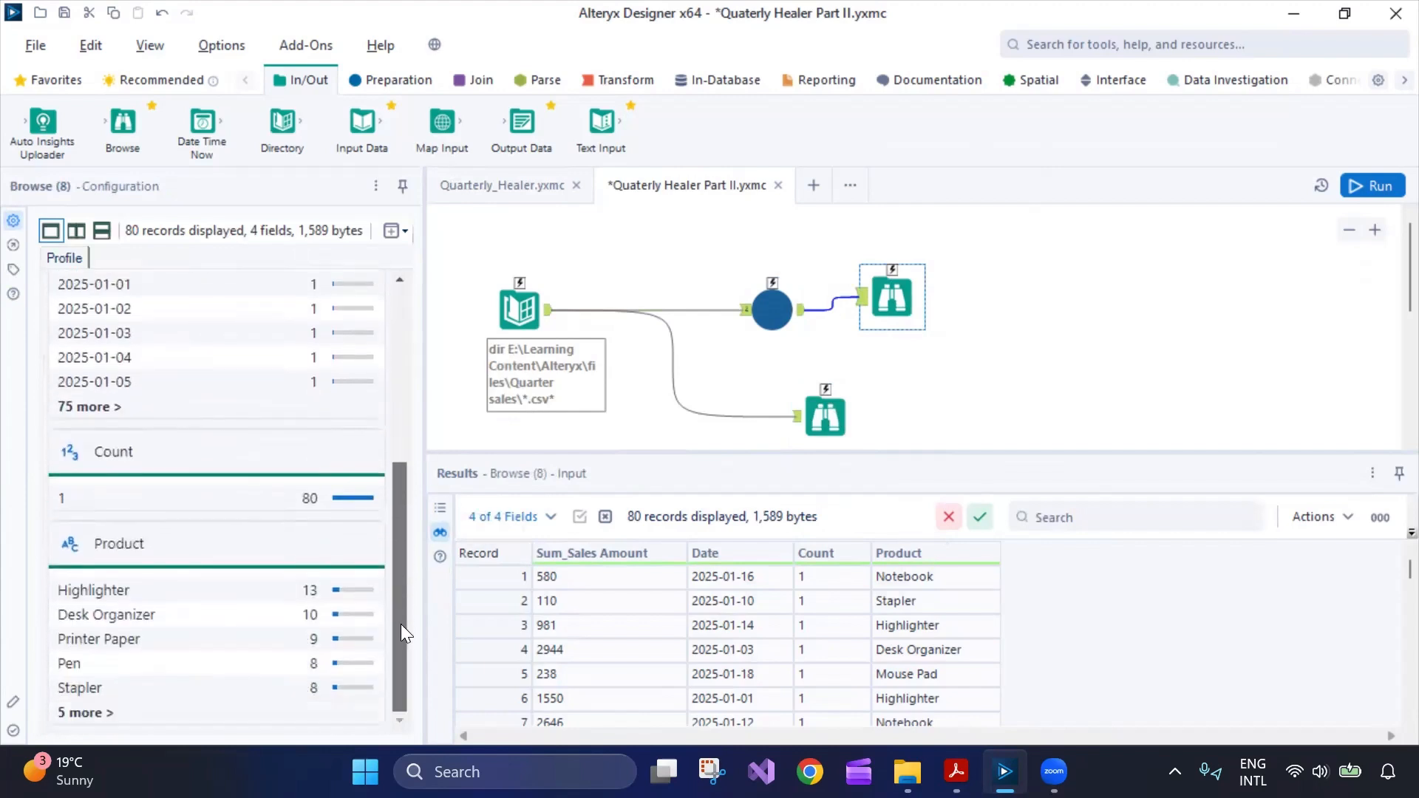
pyautogui.click(501, 185)
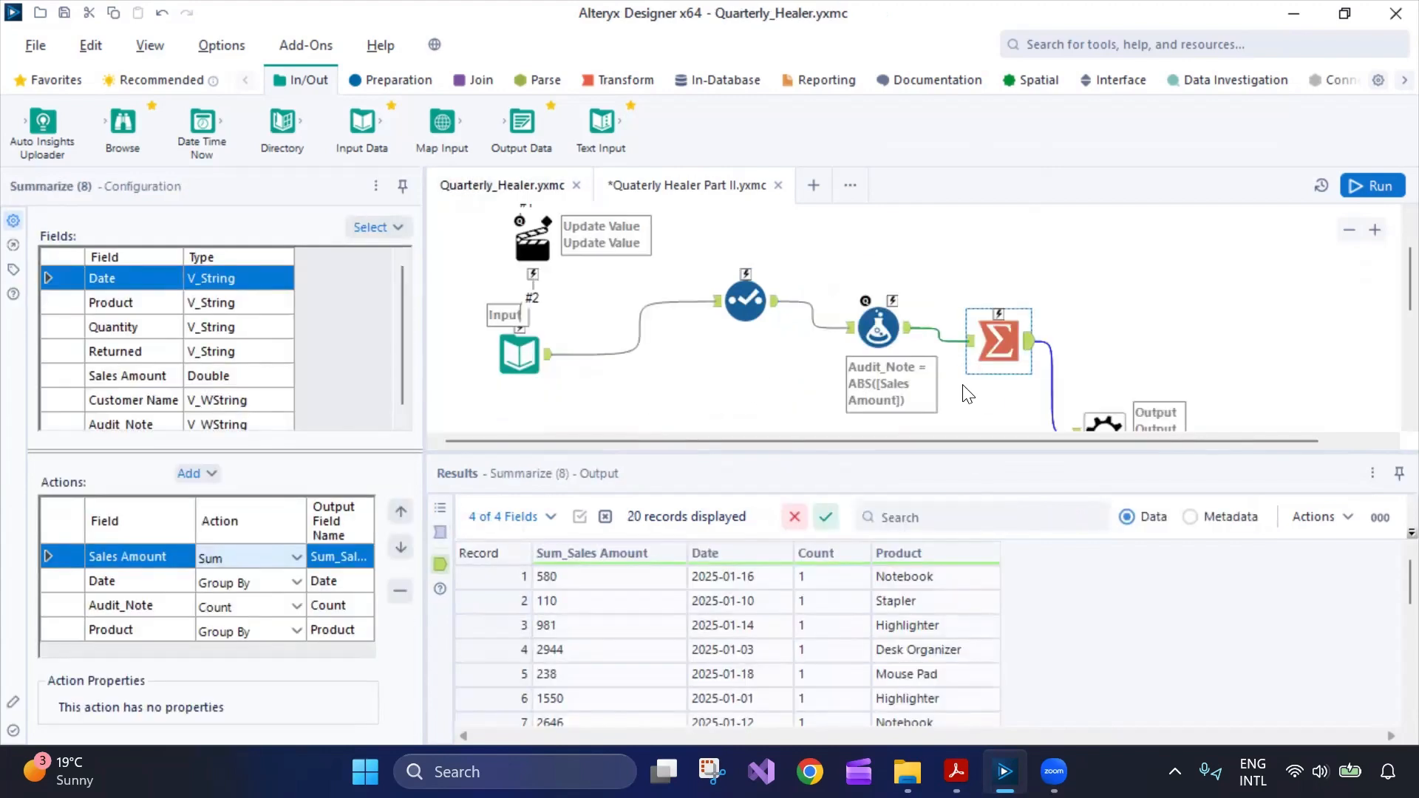
# Drag the canvas/Results splitter down and scroll to see the whole Quarterly_Healer macro.
pyautogui.scroll(2, 797, 373)
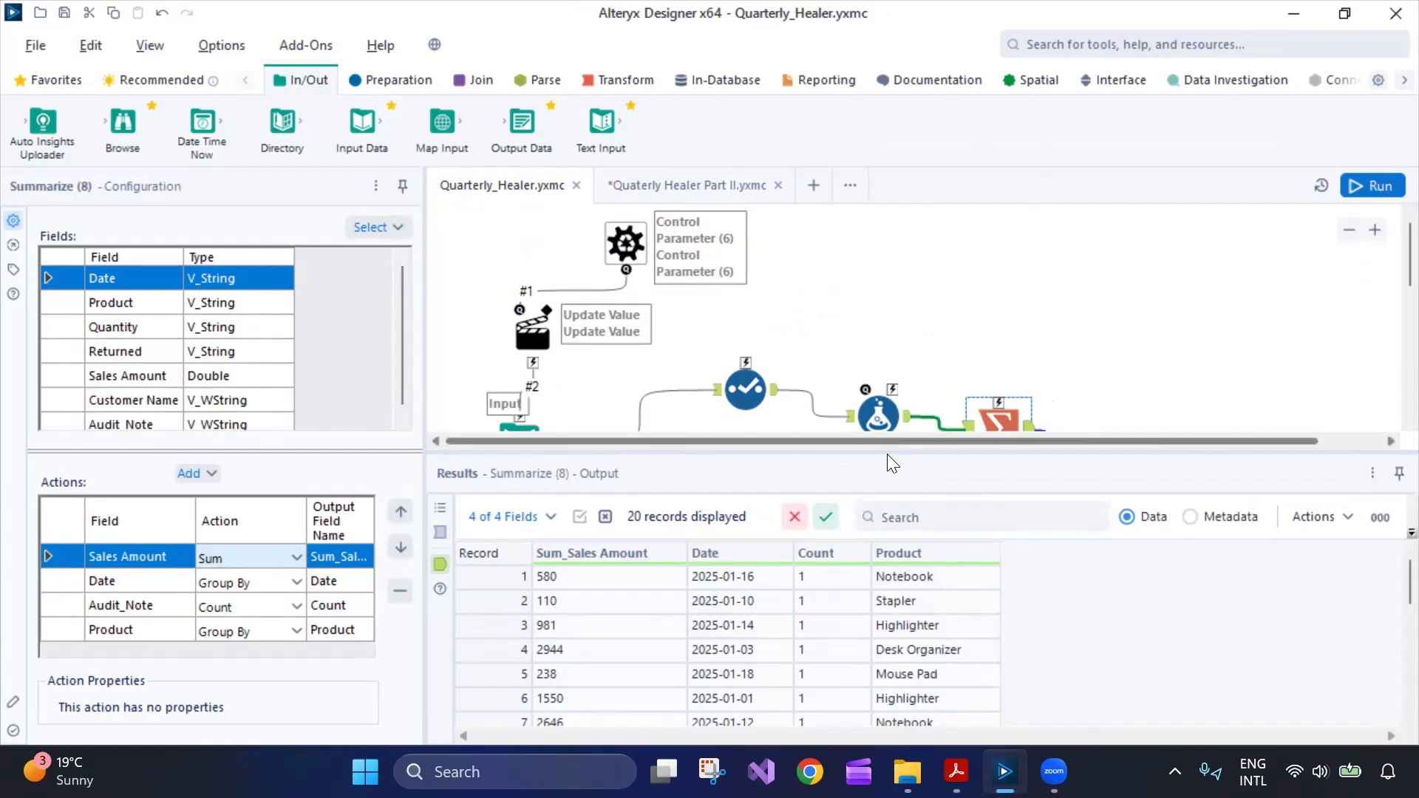
pyautogui.moveTo(895, 452); pyautogui.dragTo(898, 529)
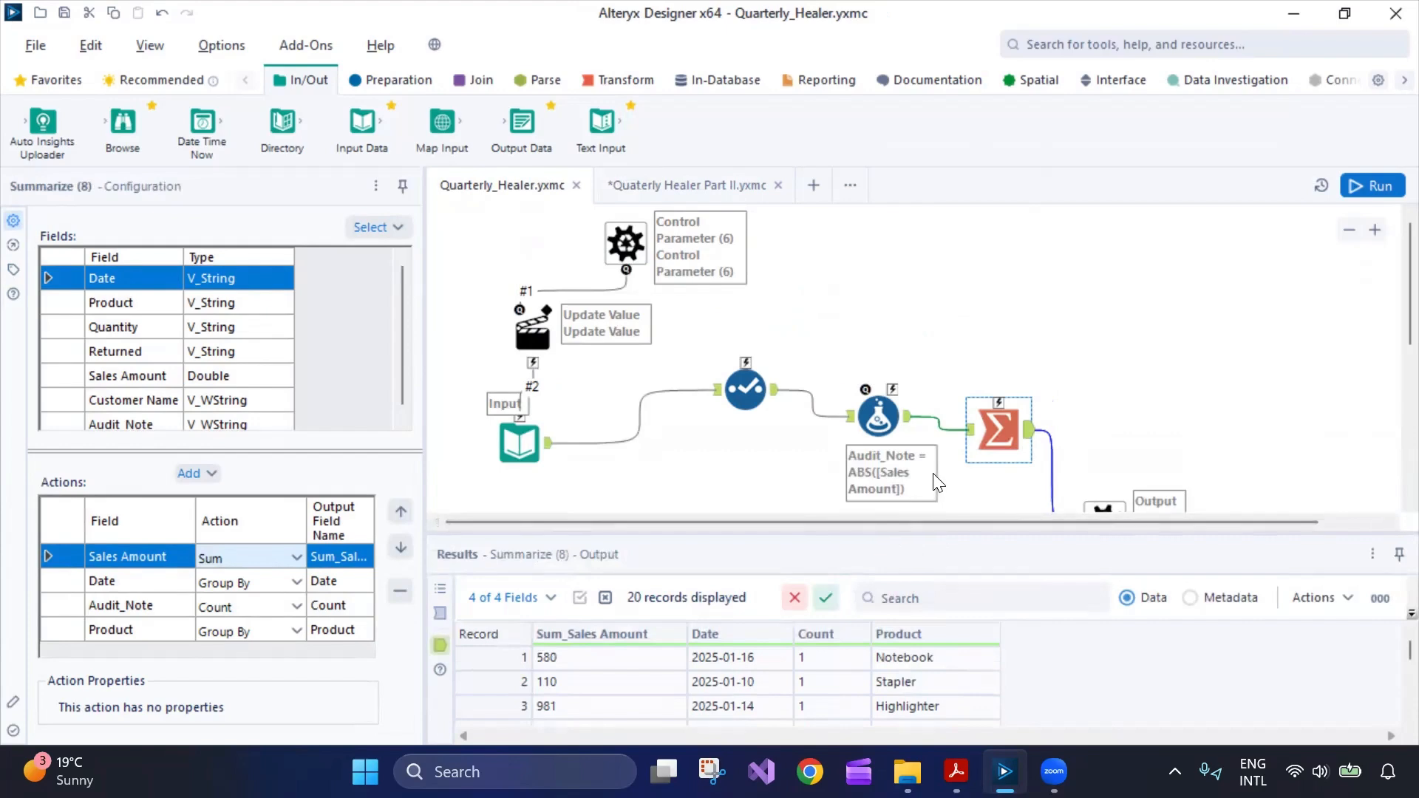
pyautogui.scroll(-1, 949, 473)
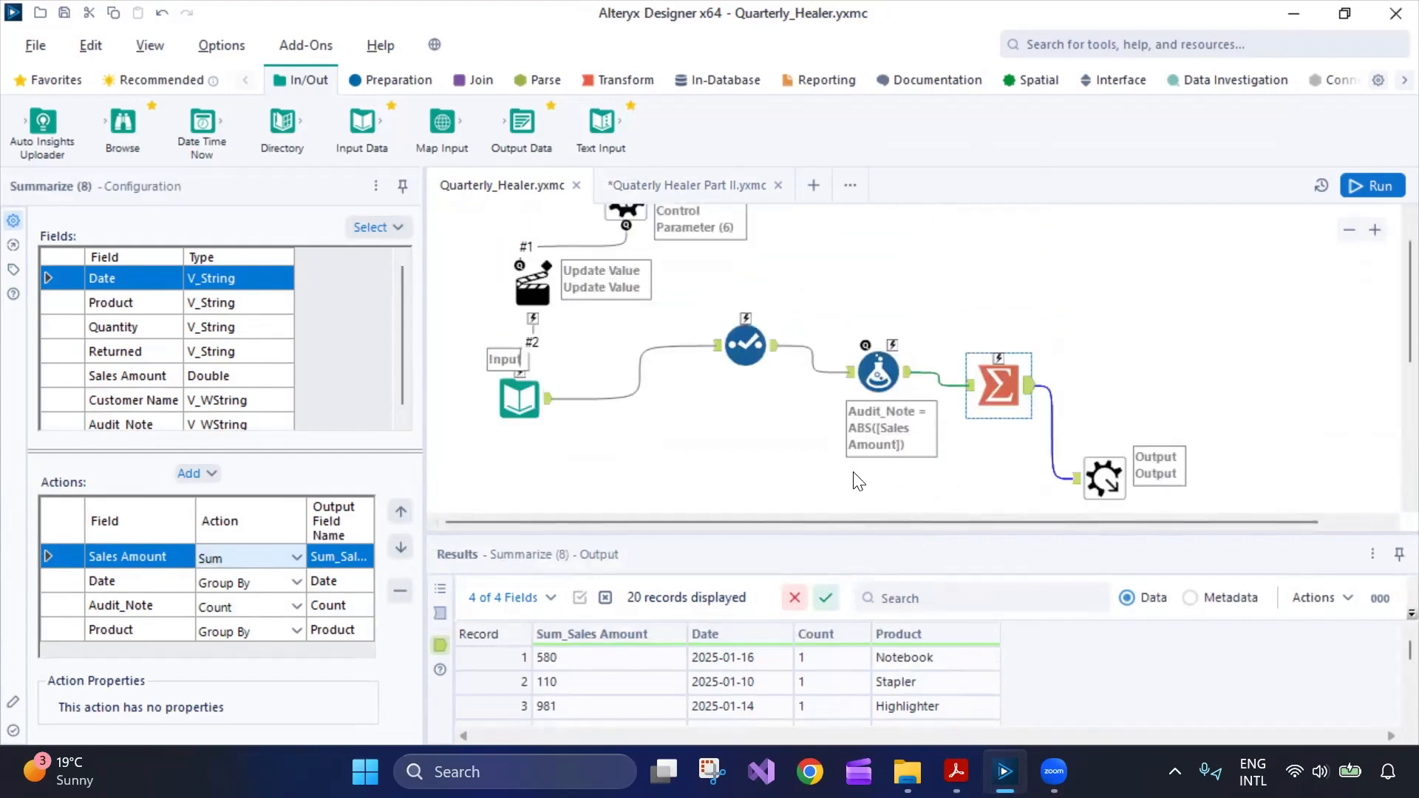
pyautogui.scroll(1, 783, 481)
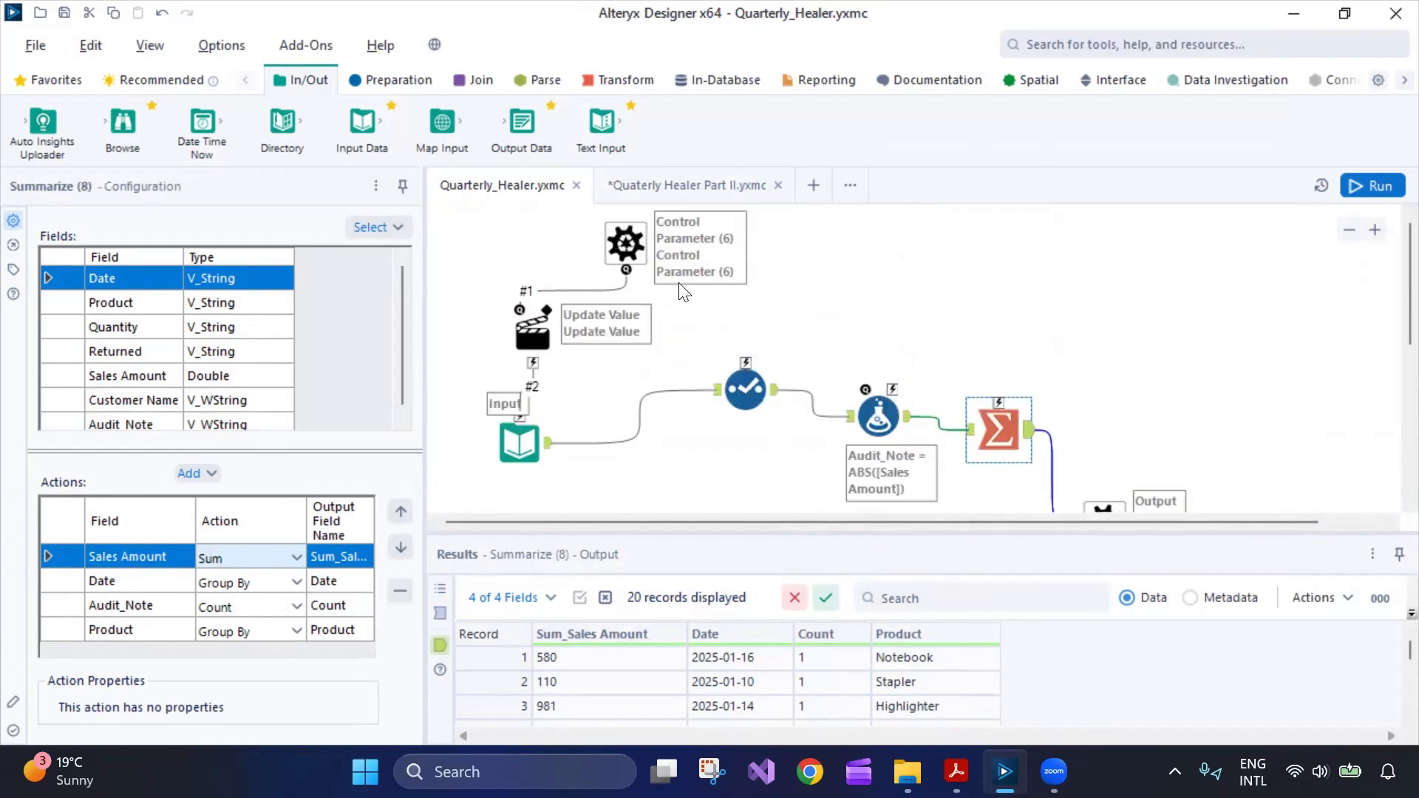